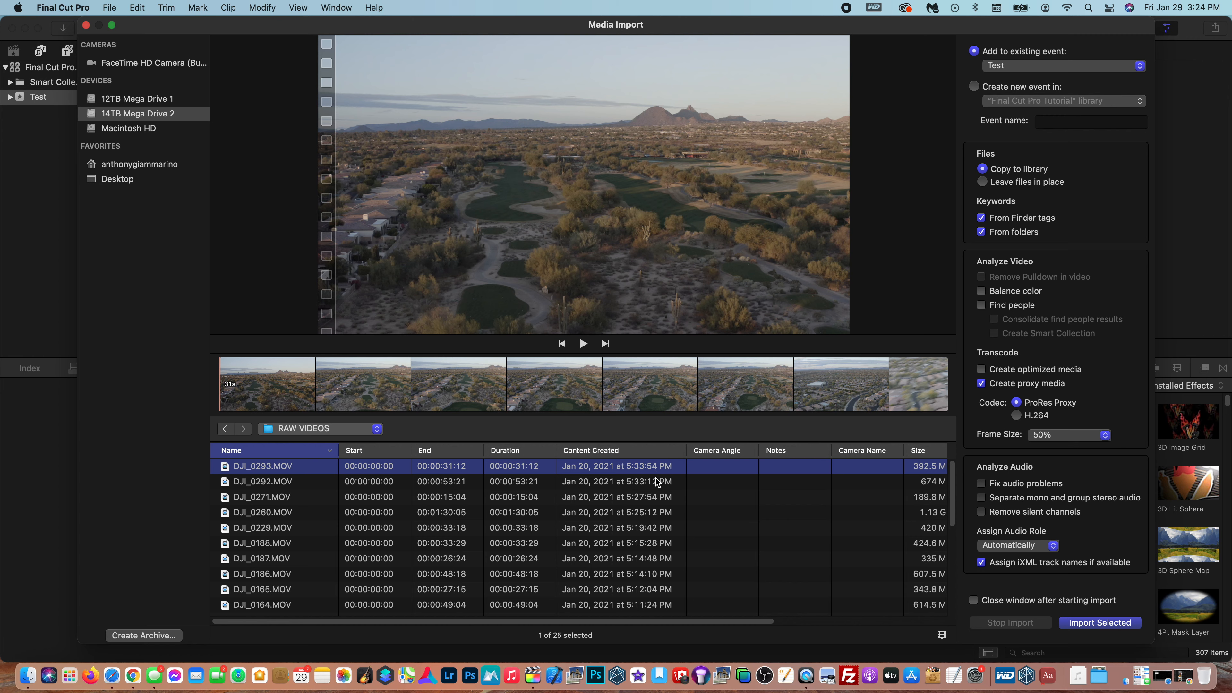
# - Preview the clips DJI_0271, DJI_0260 and DJI_0293 in the RAW VIDEOS folder
pyautogui.click(656, 497)
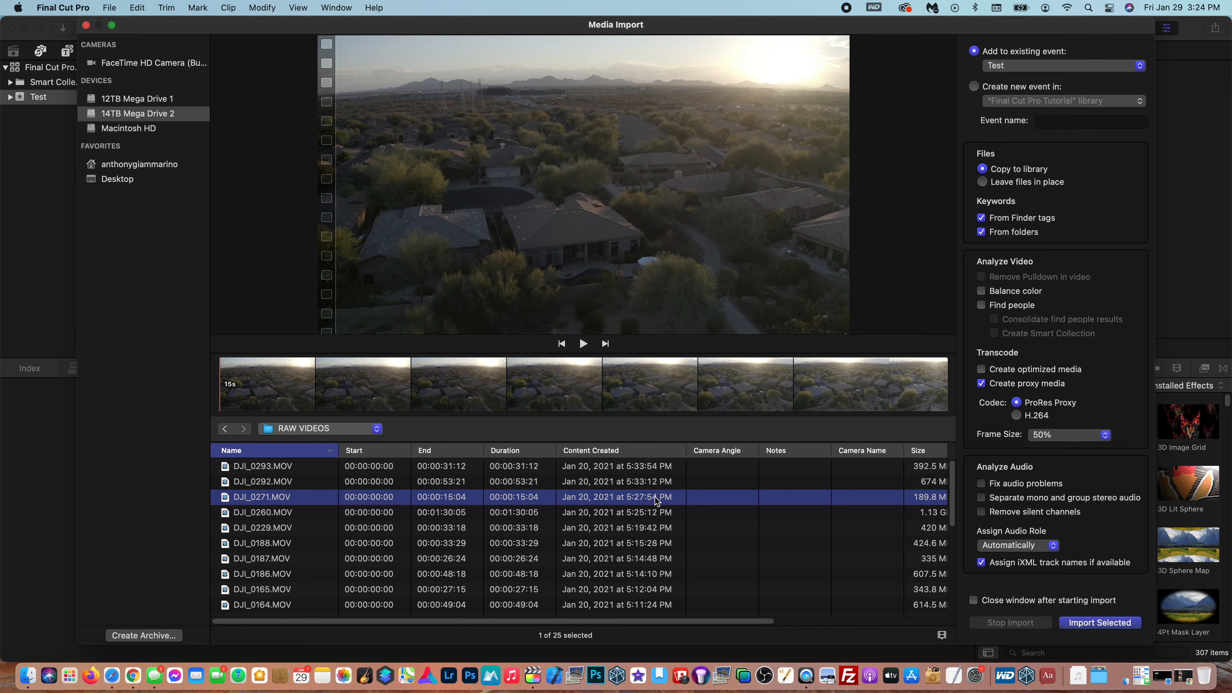
pyautogui.click(655, 513)
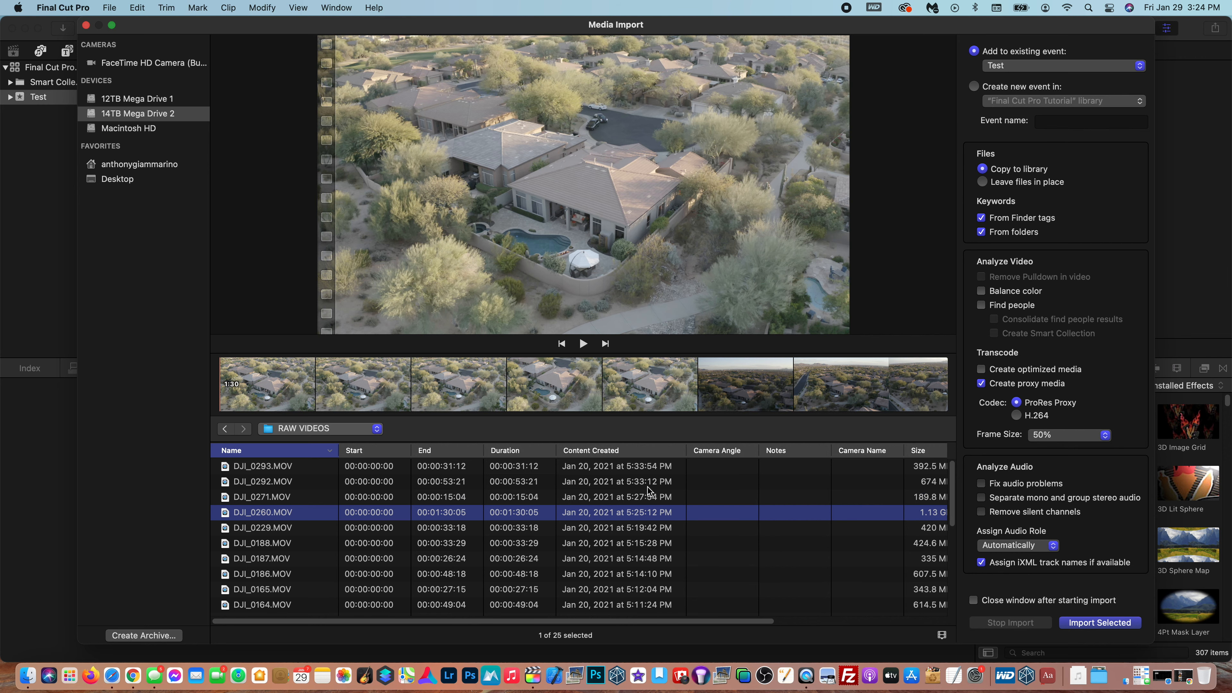
pyautogui.click(642, 468)
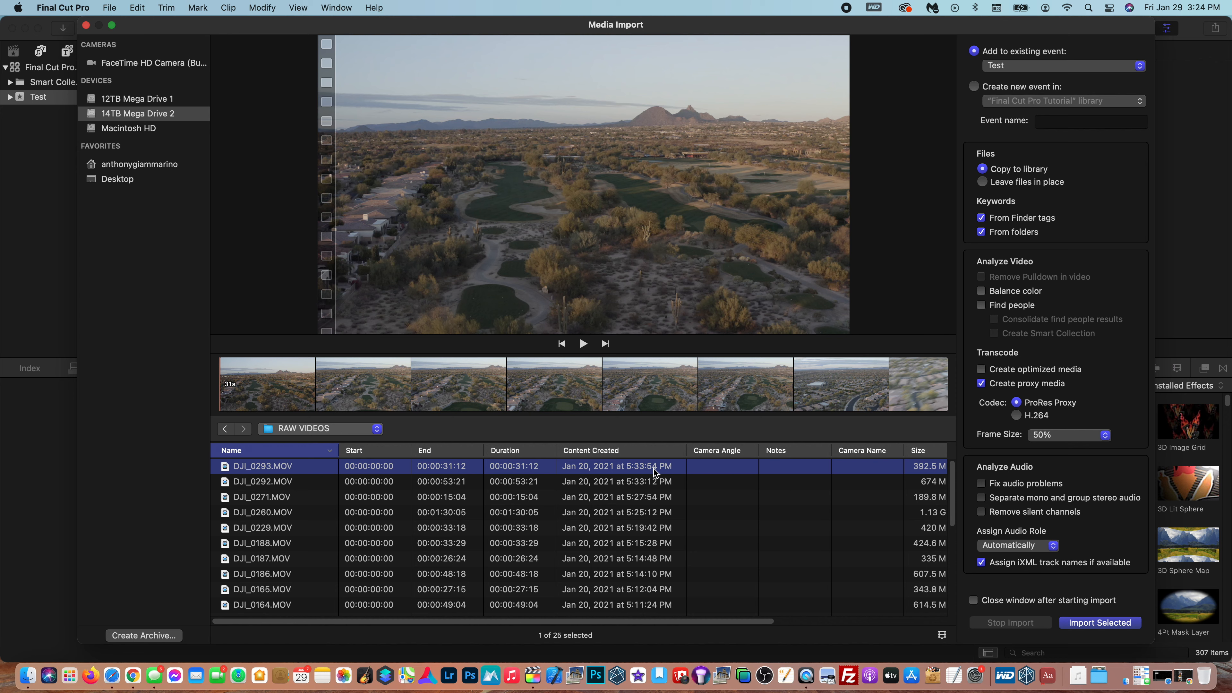
# - Select the four consecutive clips from DJI_0293 through DJI_0260 in the import list
pyautogui.keyDown('shift'); pyautogui.click(655, 483); pyautogui.keyUp('shift')
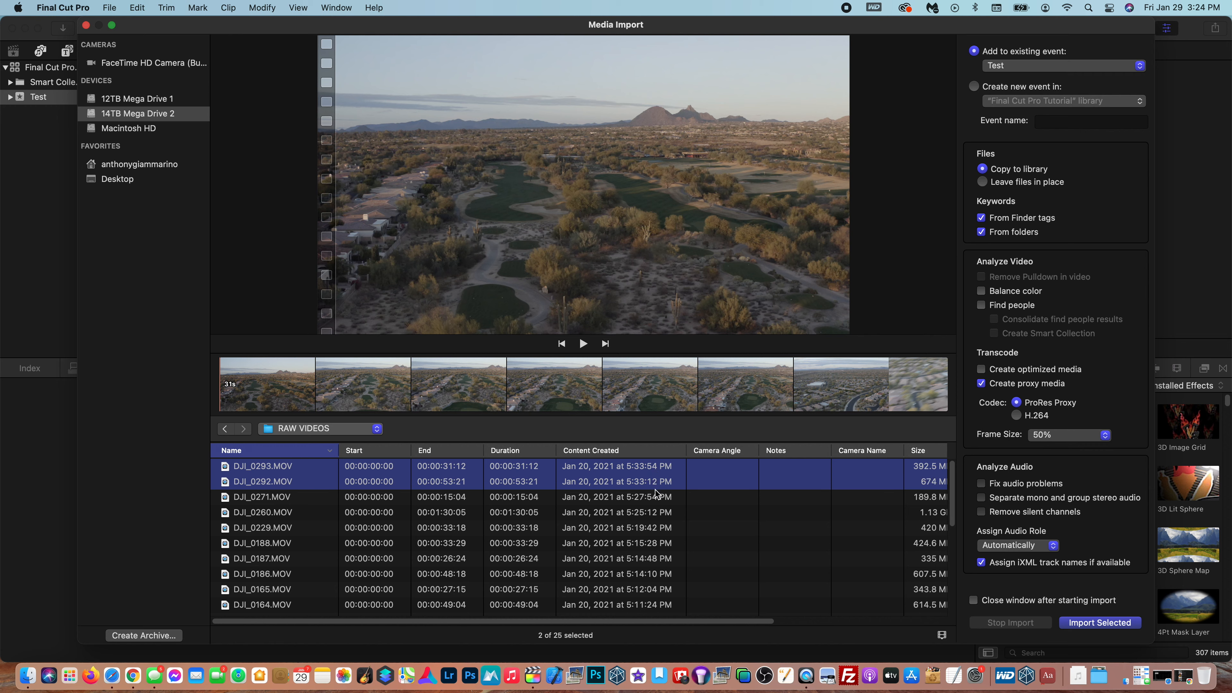
pyautogui.keyDown('shift'); pyautogui.click(656, 499); pyautogui.keyUp('shift')
pyautogui.keyDown('shift'); pyautogui.click(656, 517); pyautogui.keyUp('shift')
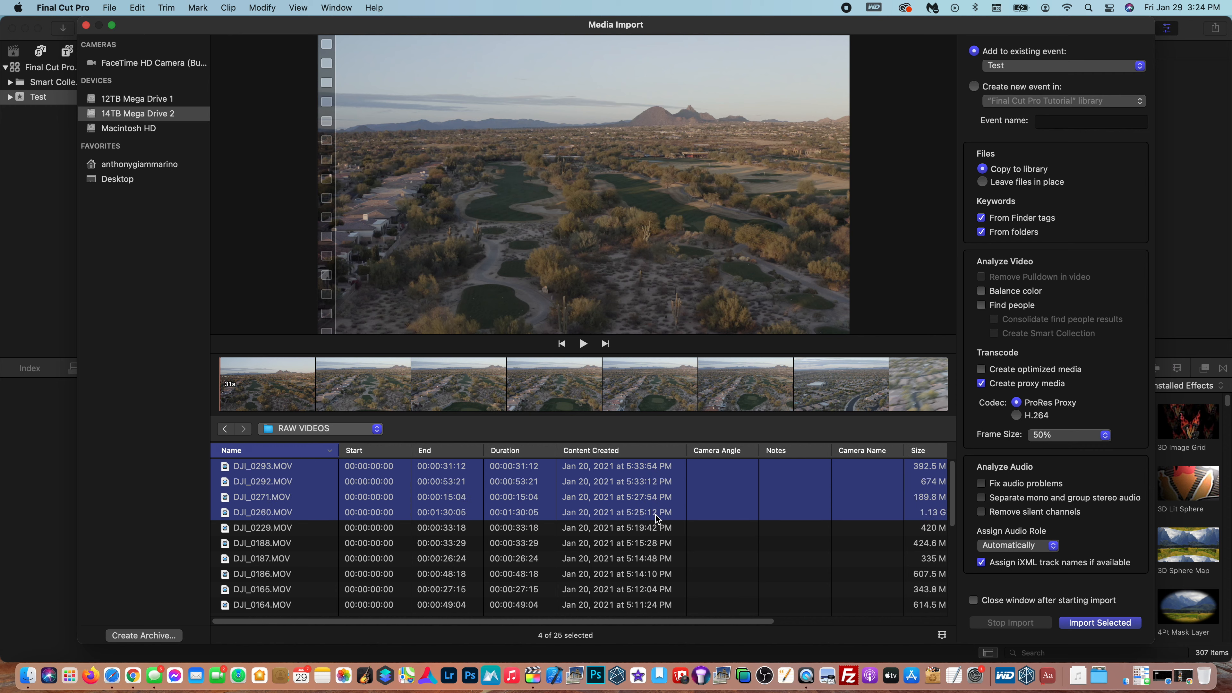
pyautogui.click(658, 523)
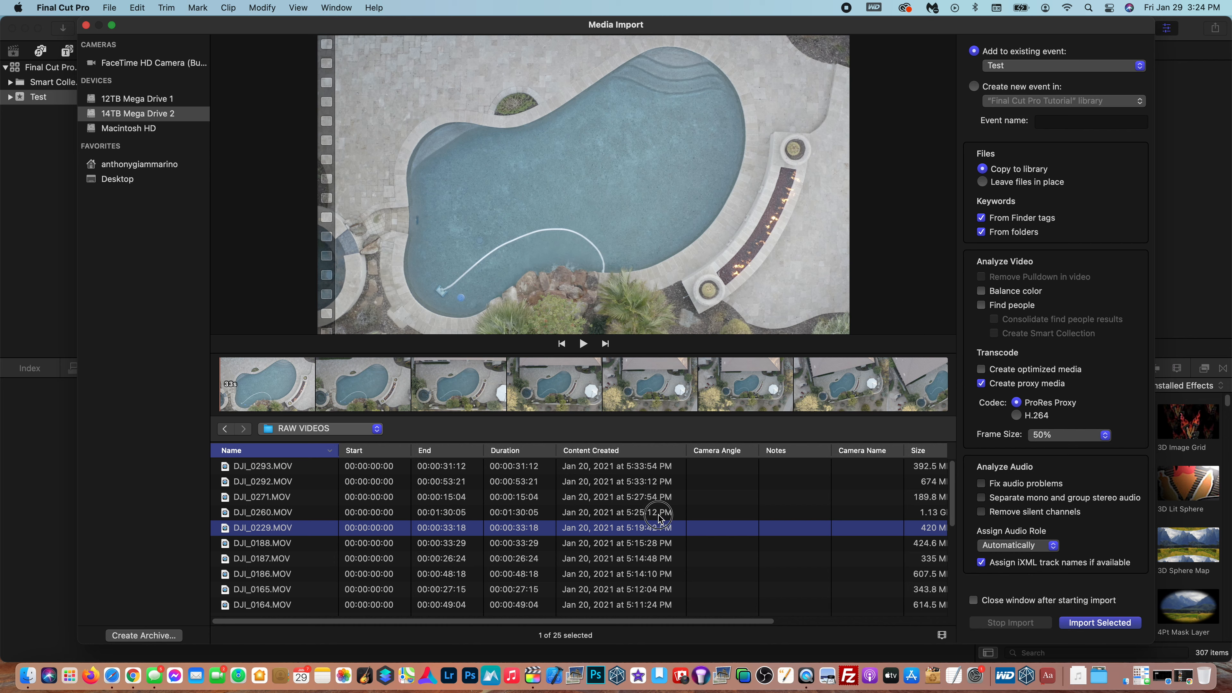
pyautogui.click(659, 514)
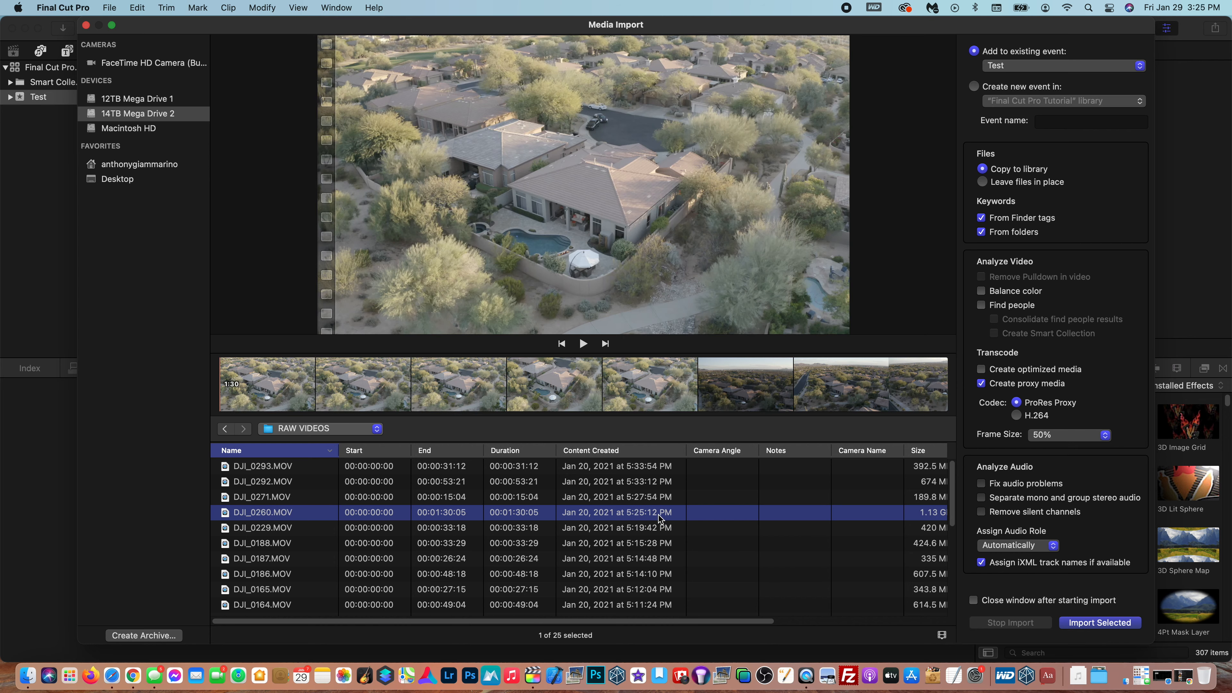
pyautogui.keyDown('shift'); pyautogui.click(649, 467); pyautogui.keyUp('shift')
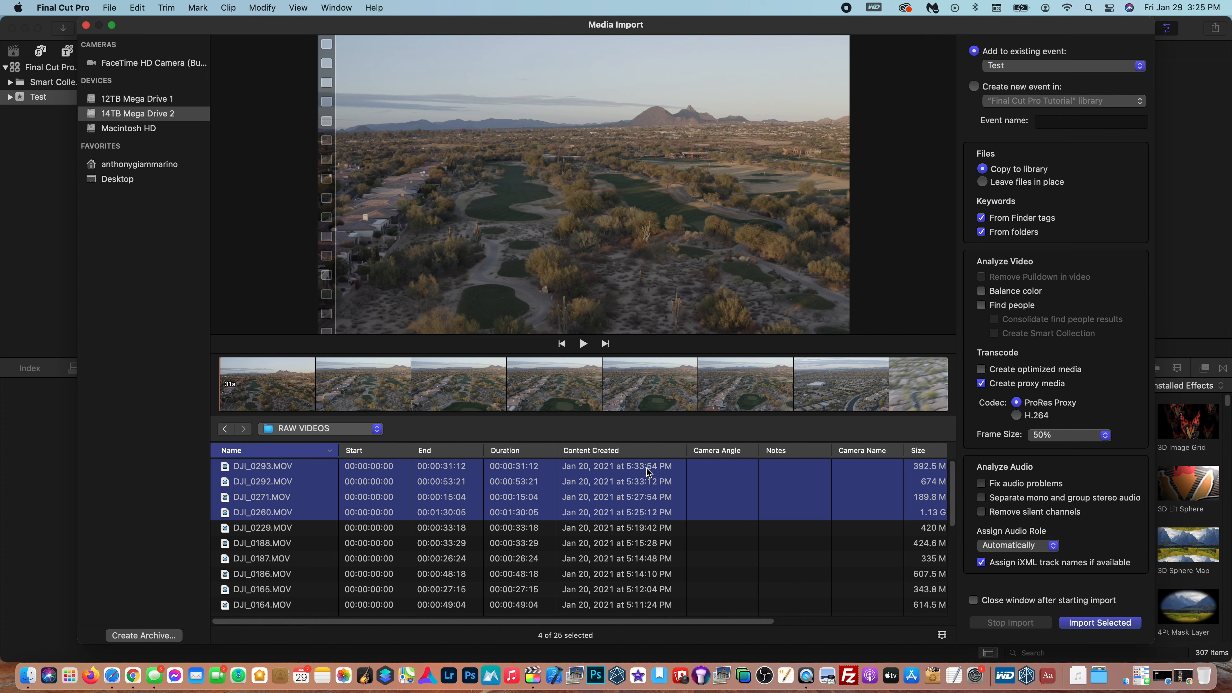
# - Play part of clip DJI_0293 in the import preview and pause it
pyautogui.click(550, 402)
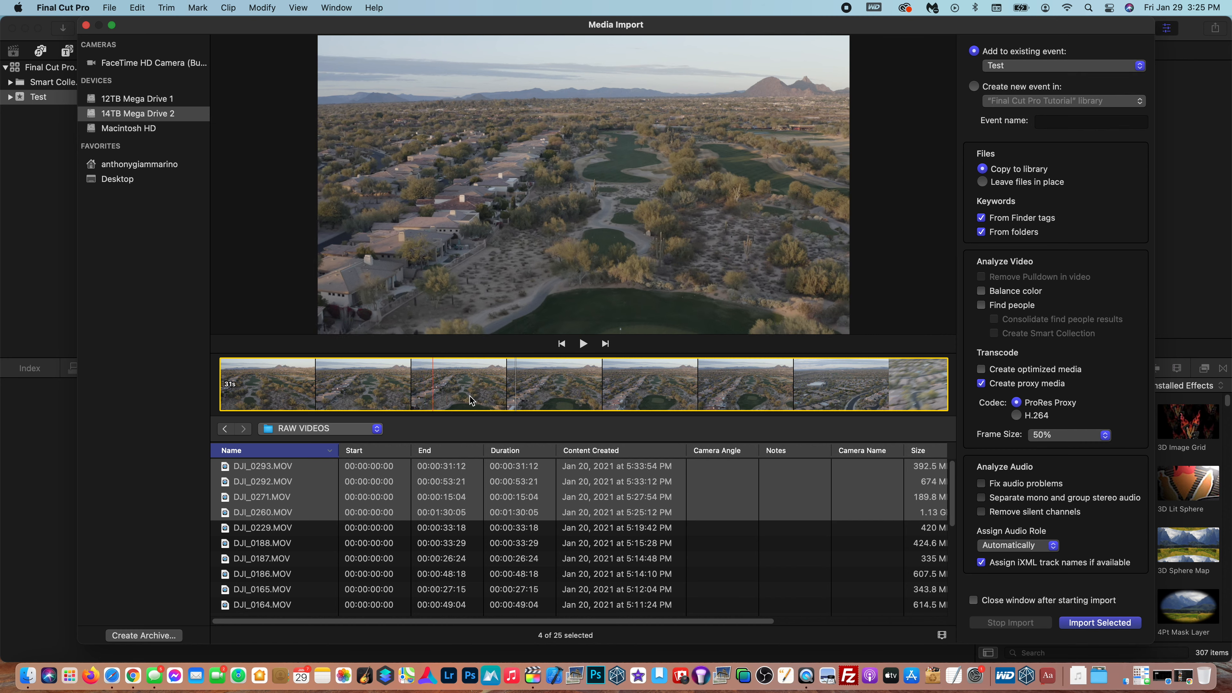
pyautogui.click(583, 344)
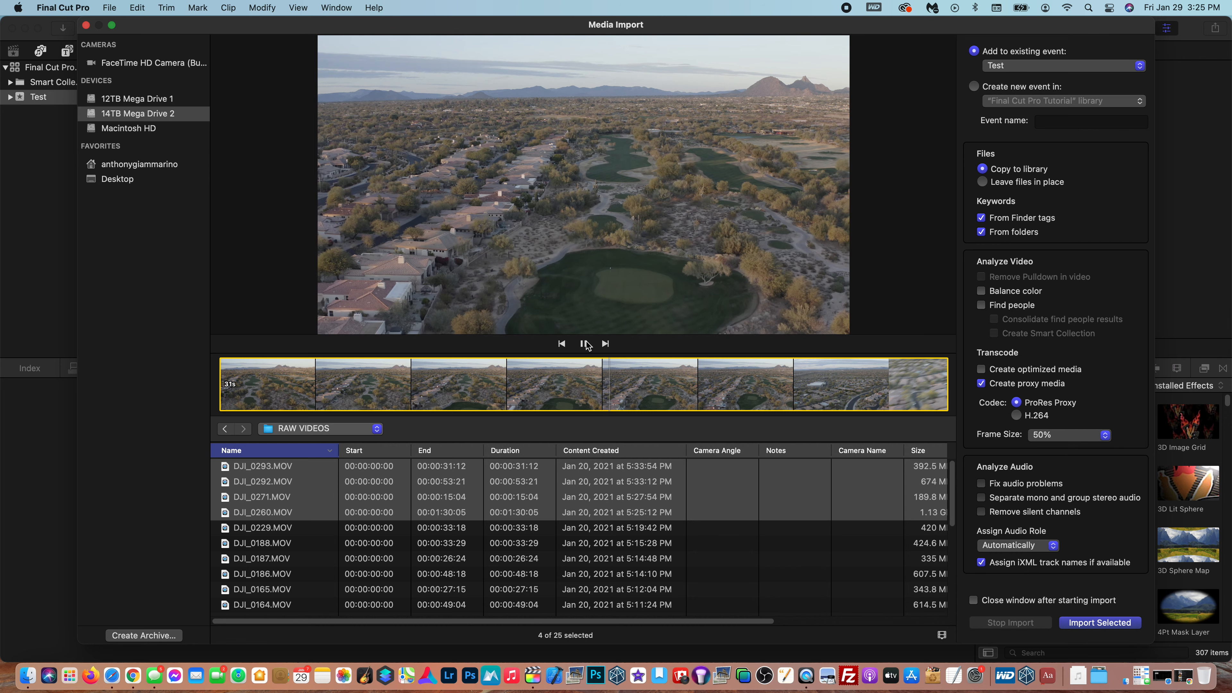
pyautogui.click(583, 343)
# - Import the four clips DJI_0293 through DJI_0260 into the Test event and close the import window
pyautogui.click(842, 512)
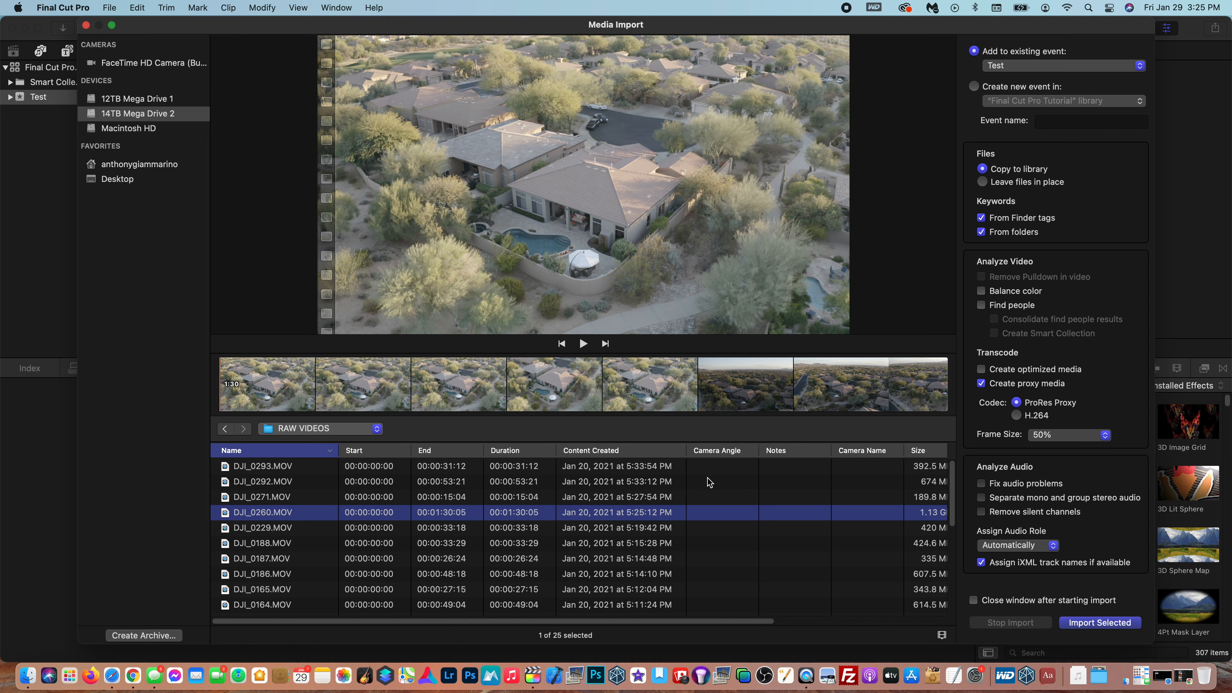
pyautogui.keyDown('shift'); pyautogui.click(674, 470); pyautogui.keyUp('shift')
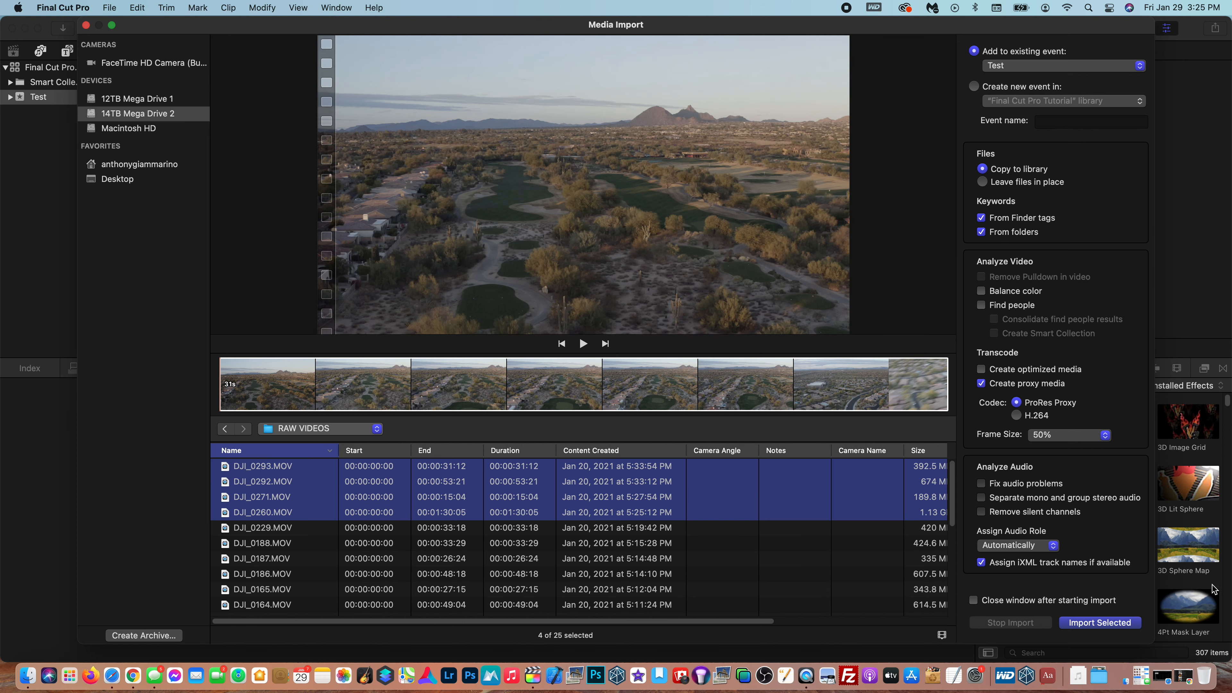
pyautogui.click(1098, 626)
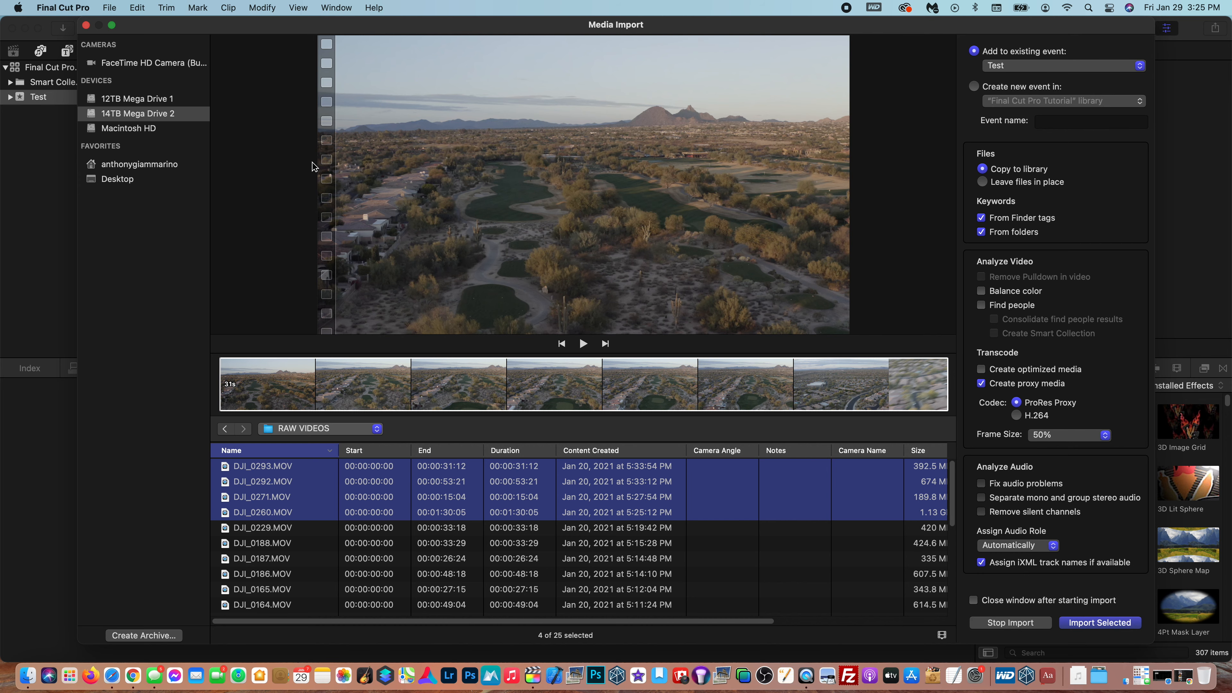
pyautogui.click(86, 26)
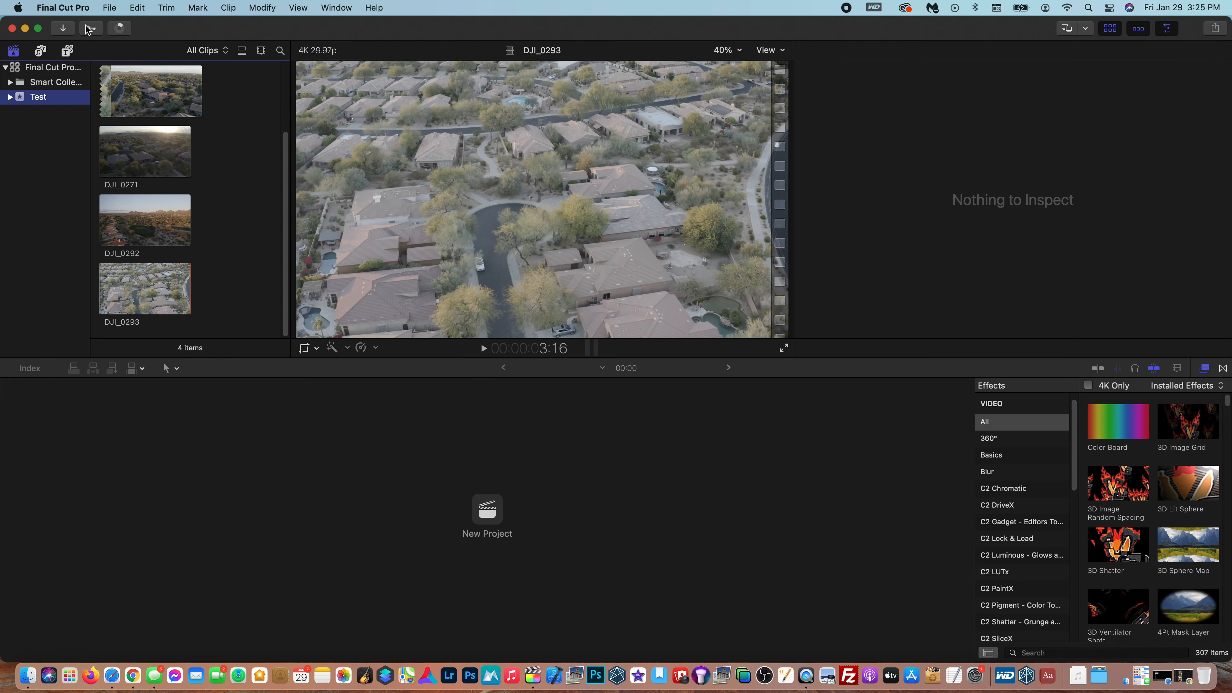
# - Check the transcoding and media import progress in the background tasks window, and close it
pyautogui.click(210, 24)
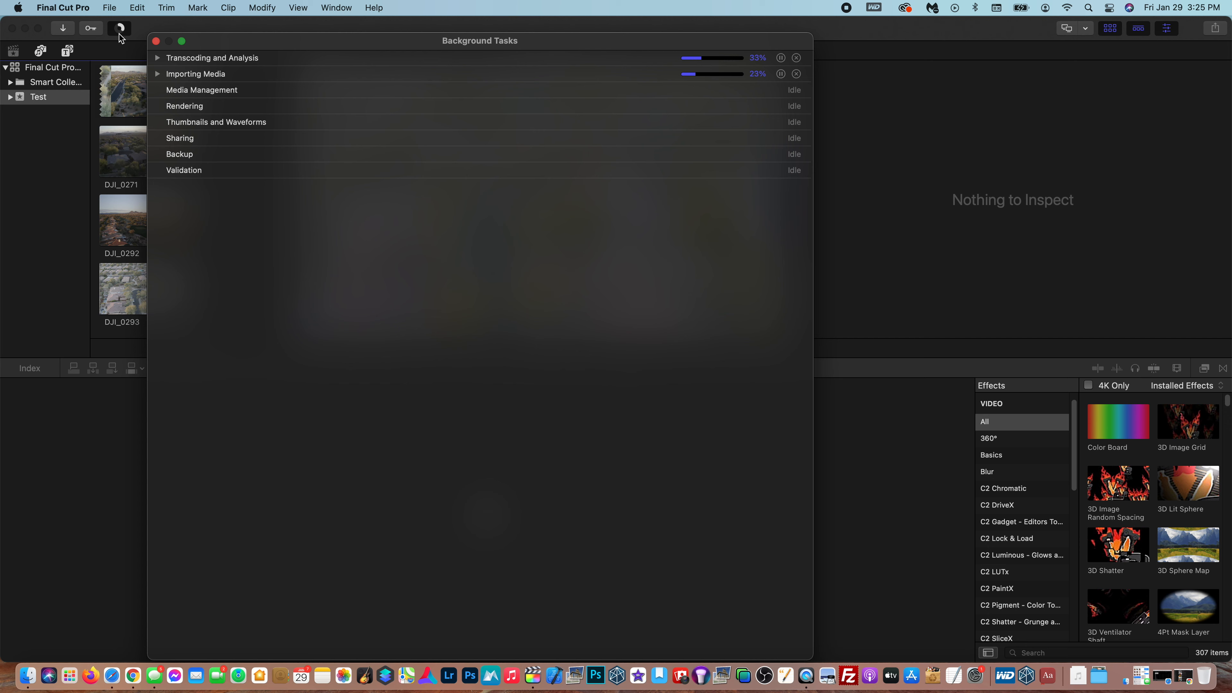
pyautogui.click(155, 58)
pyautogui.press('super+9')
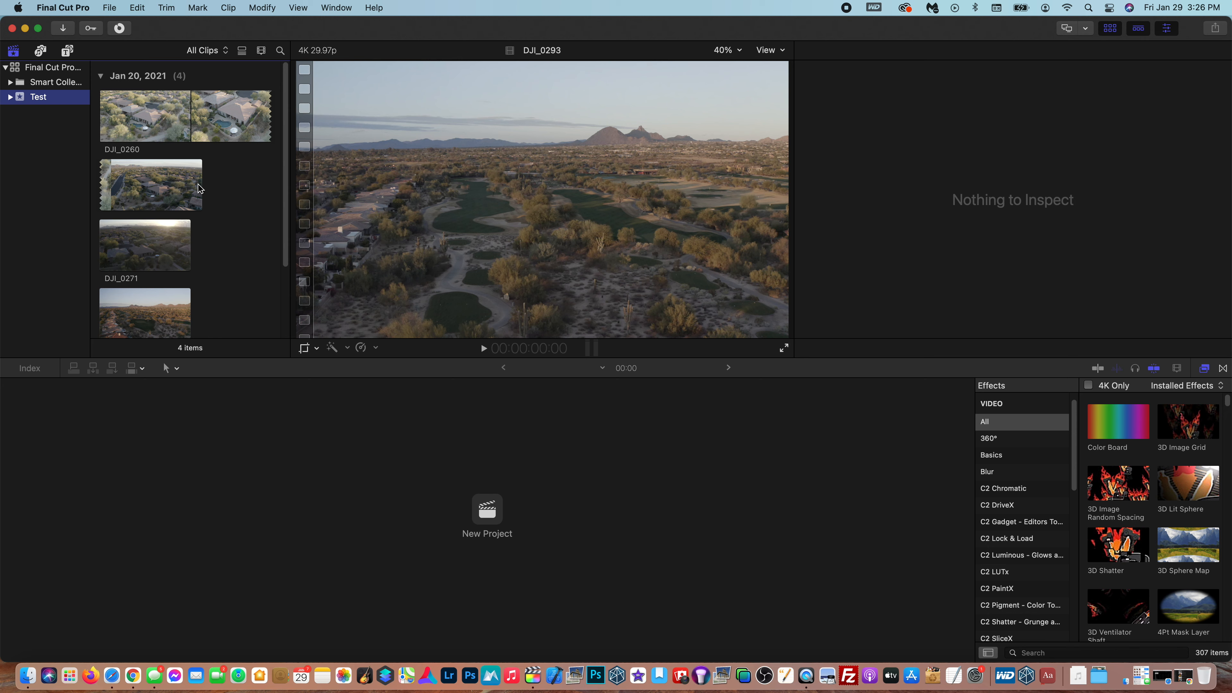
# - Try Proxy Only media playback in the viewer and display clip DJI_0260 with it
pyautogui.click(769, 51)
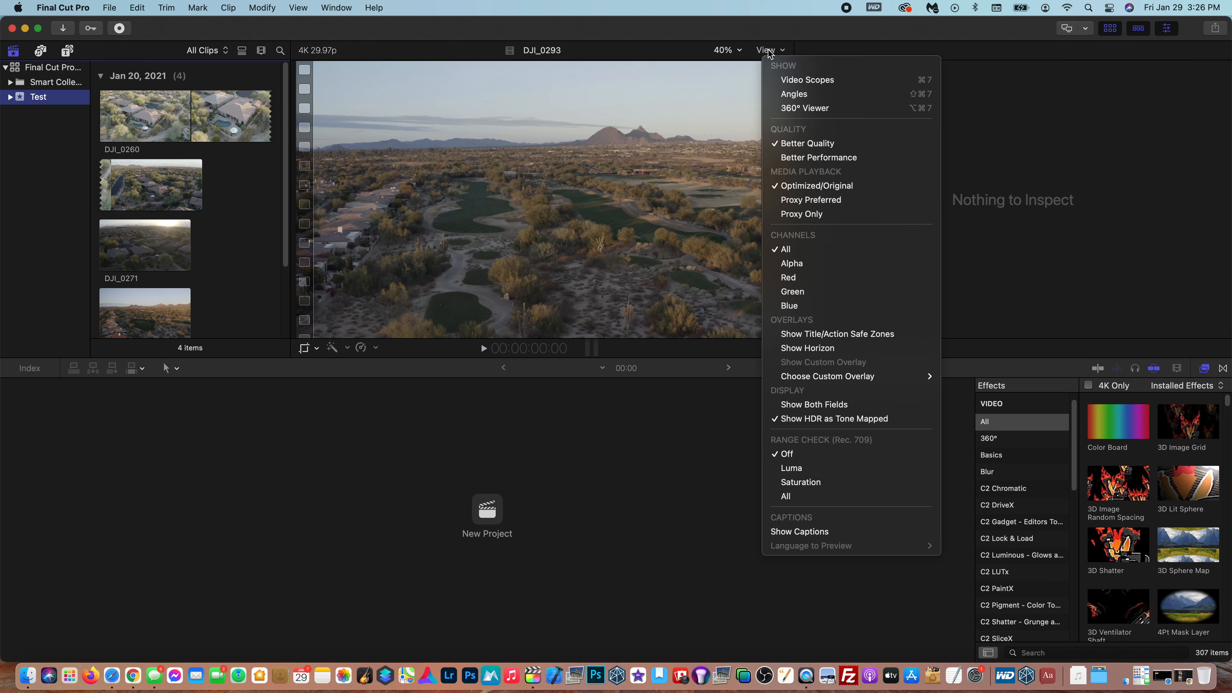
pyautogui.click(817, 215)
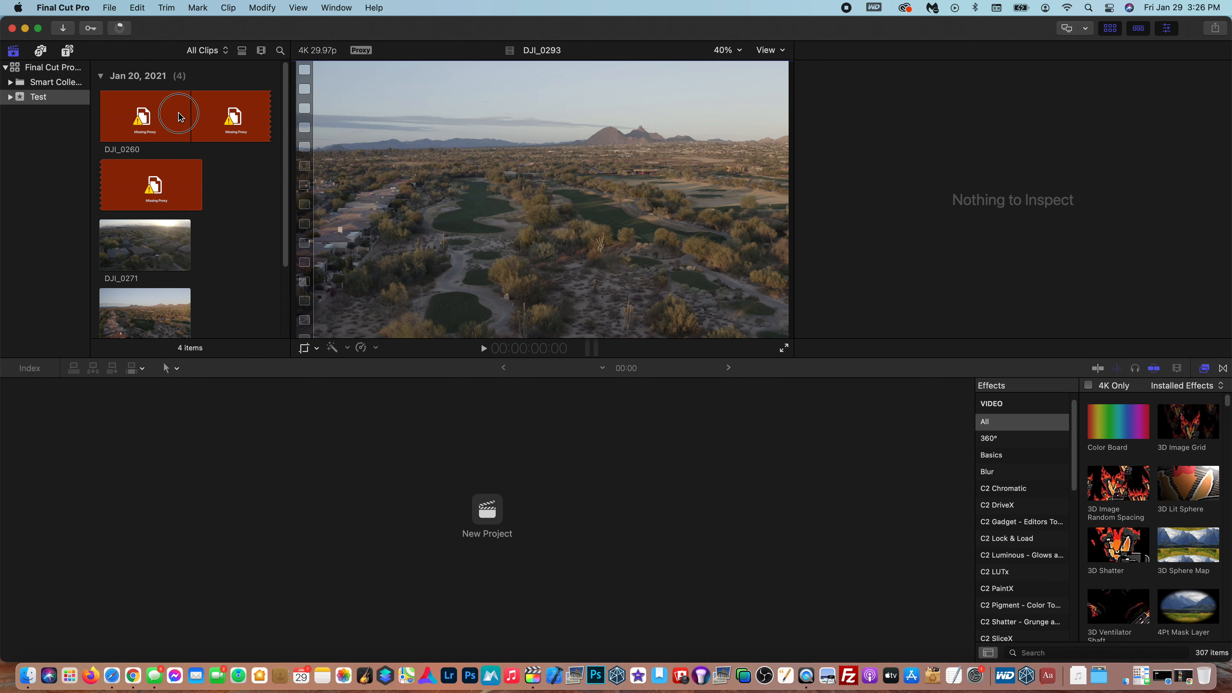
pyautogui.click(173, 121)
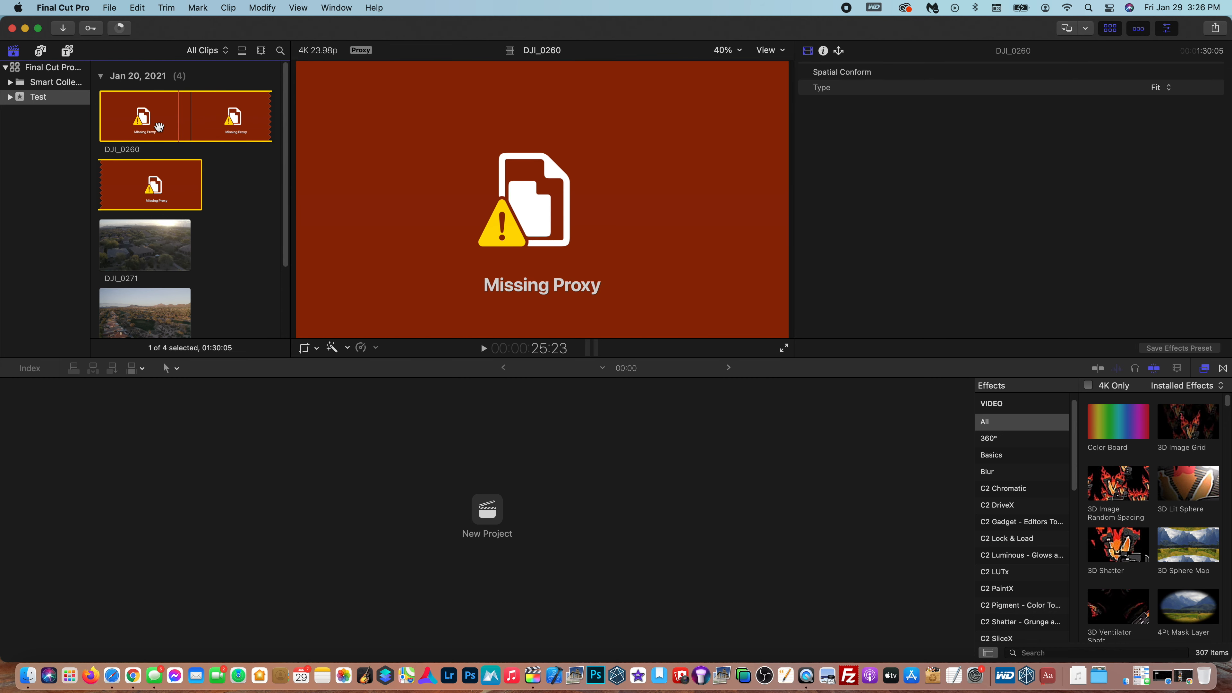
# - Set the viewer's media playback to Optimized/Original
pyautogui.click(772, 51)
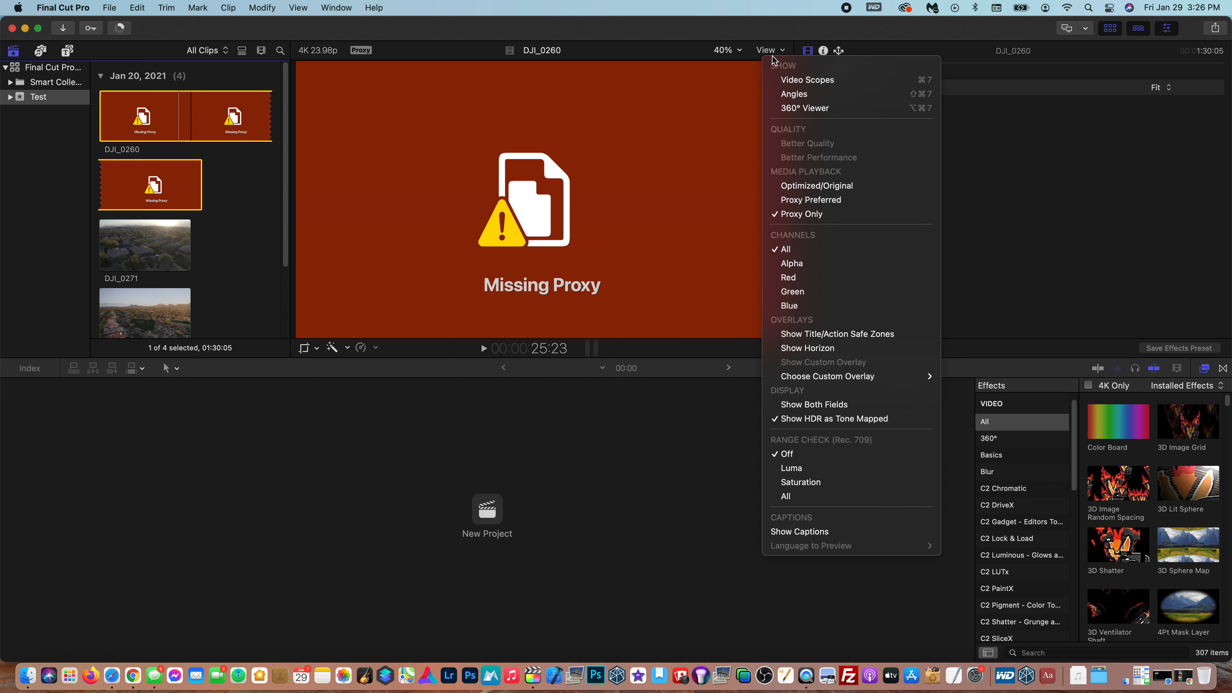
pyautogui.click(815, 188)
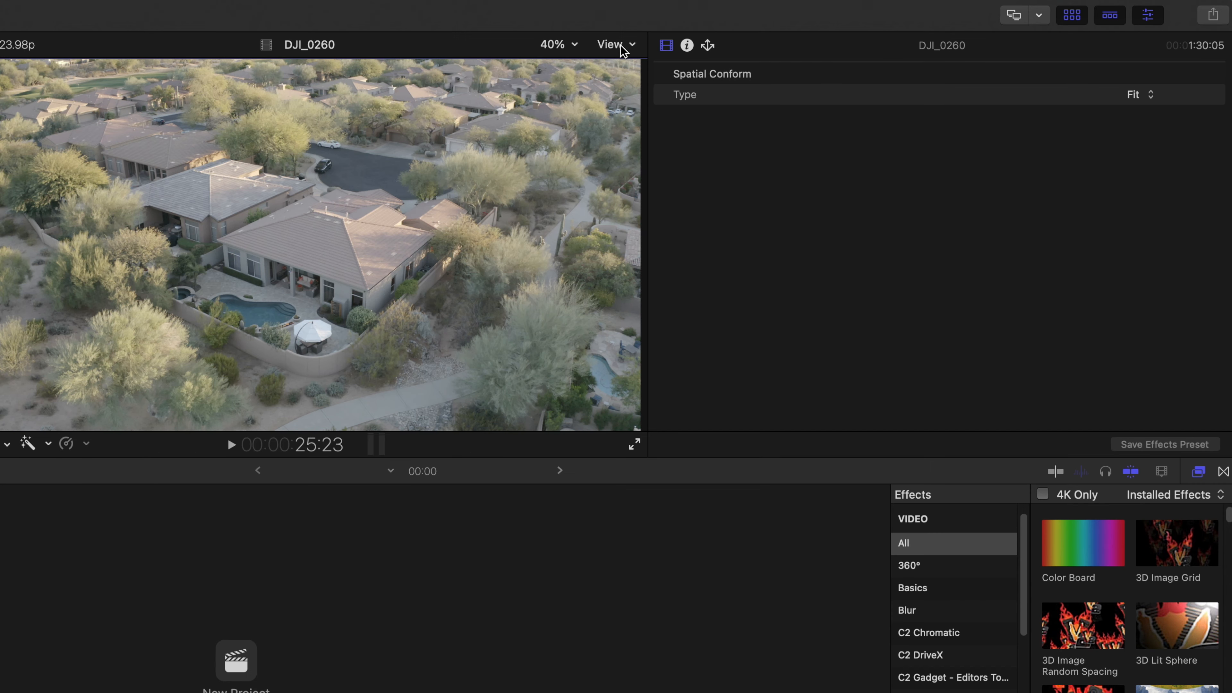
pyautogui.click(616, 45)
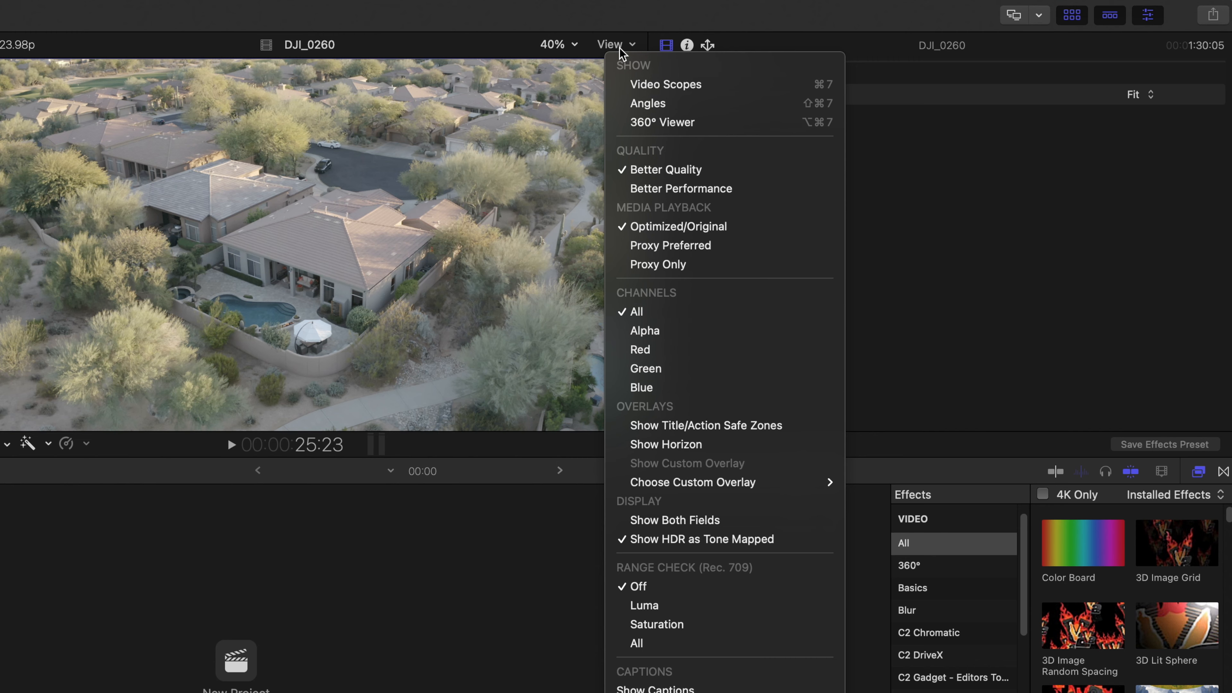
pyautogui.click(545, 110)
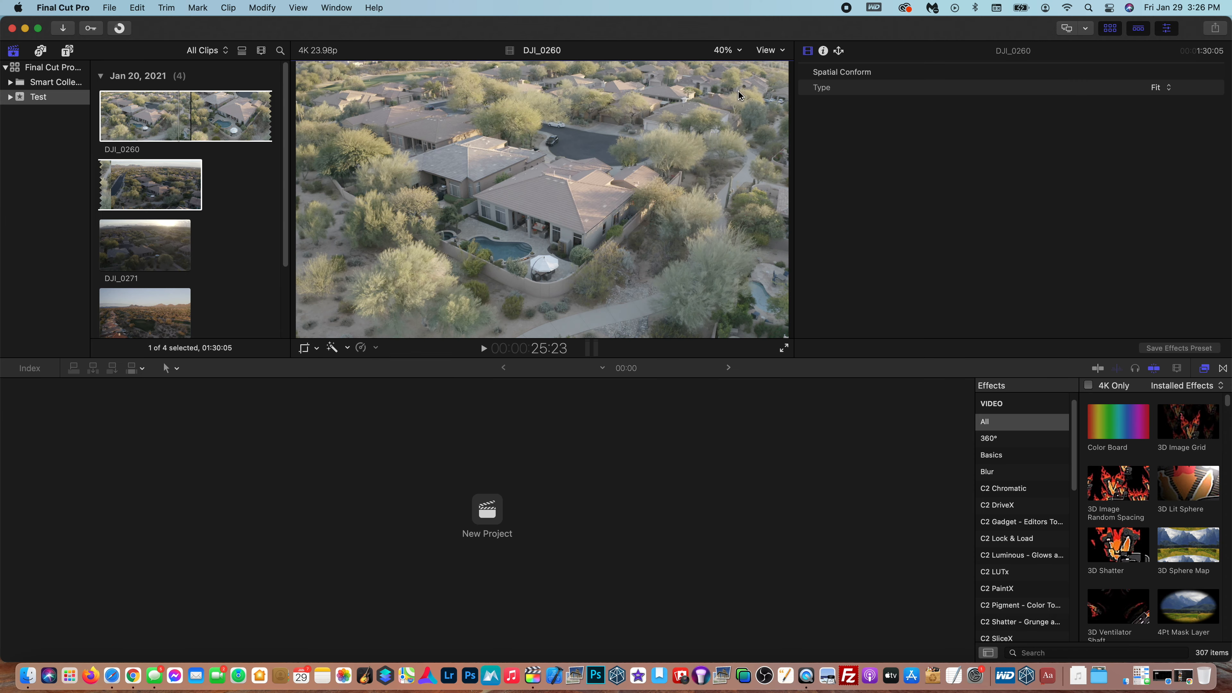
pyautogui.click(781, 54)
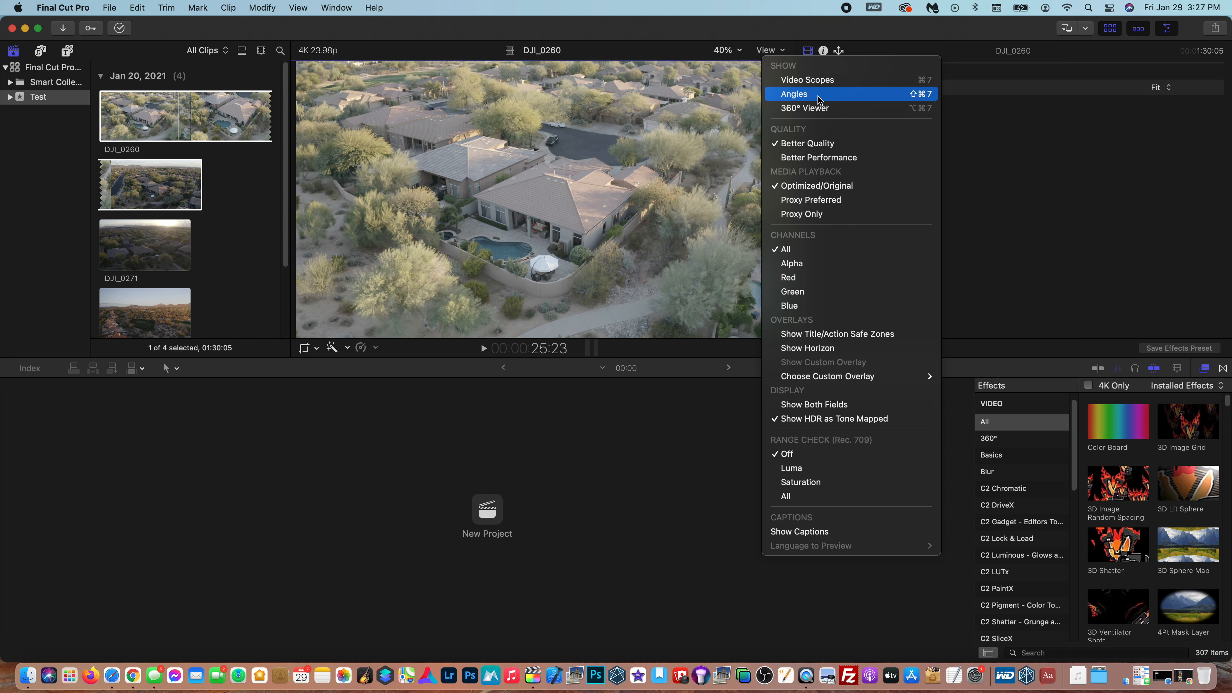
pyautogui.click(642, 431)
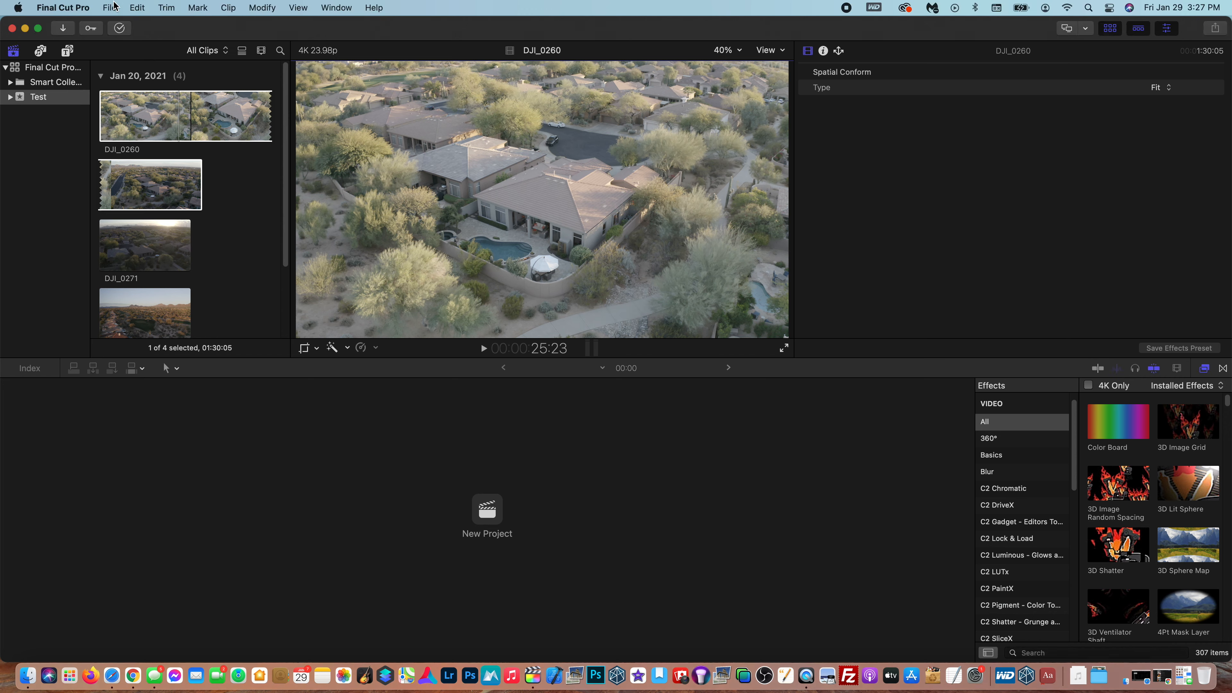
# - Create a new project named "Test project" in the Test event with the automatic video settings
pyautogui.click(111, 7)
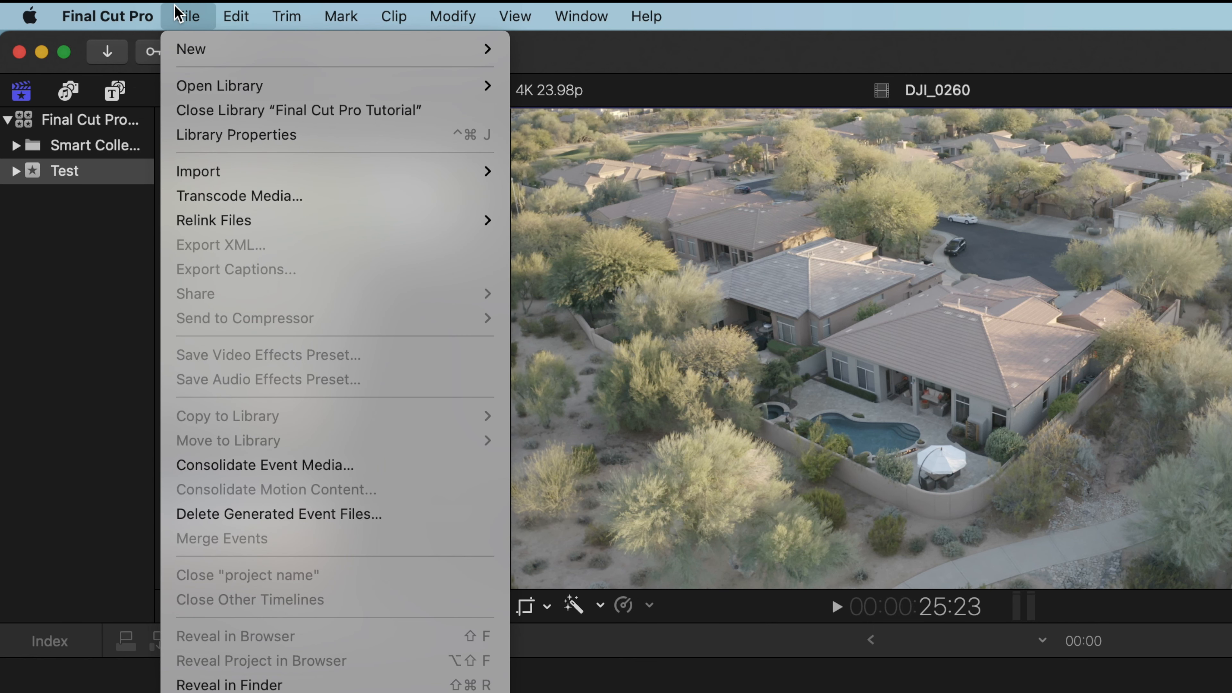
pyautogui.moveTo(216, 55)
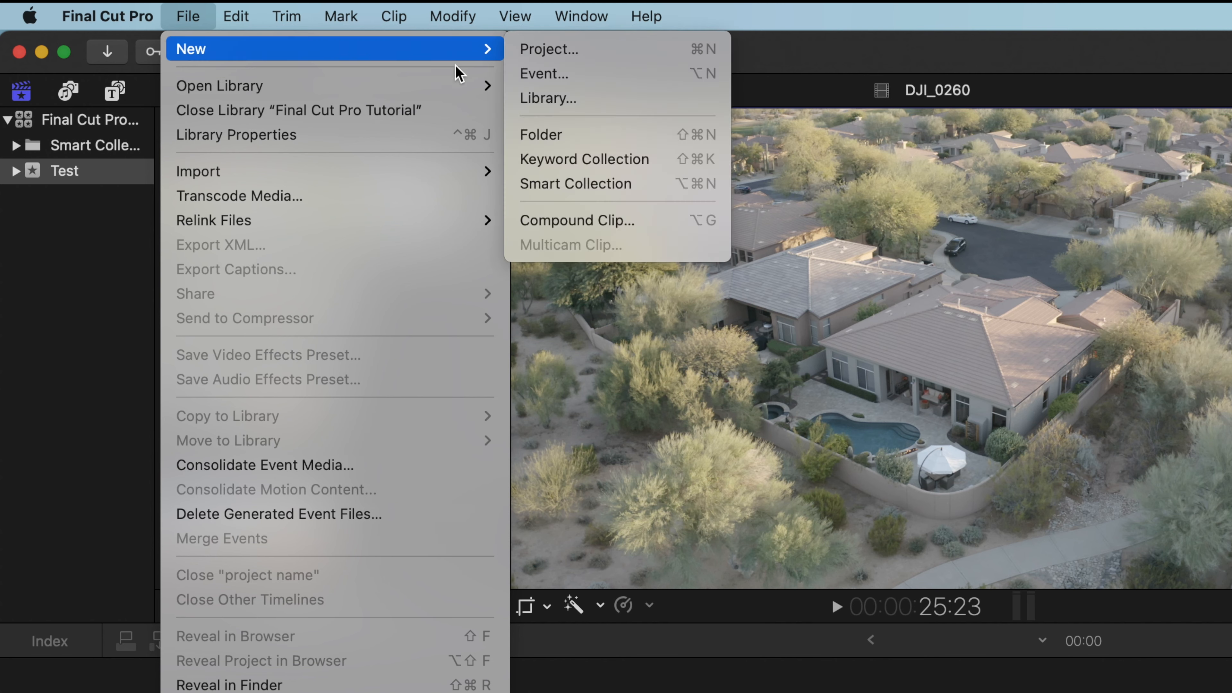
pyautogui.click(575, 54)
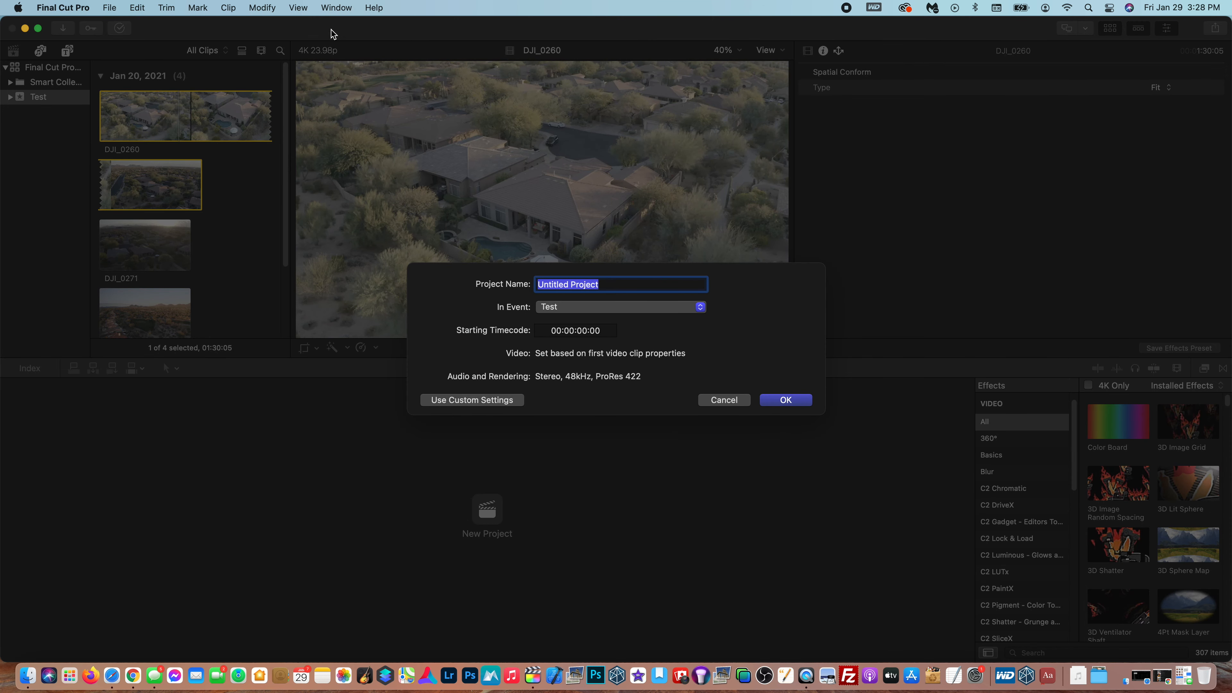
pyautogui.write('Test project')
pyautogui.click(793, 400)
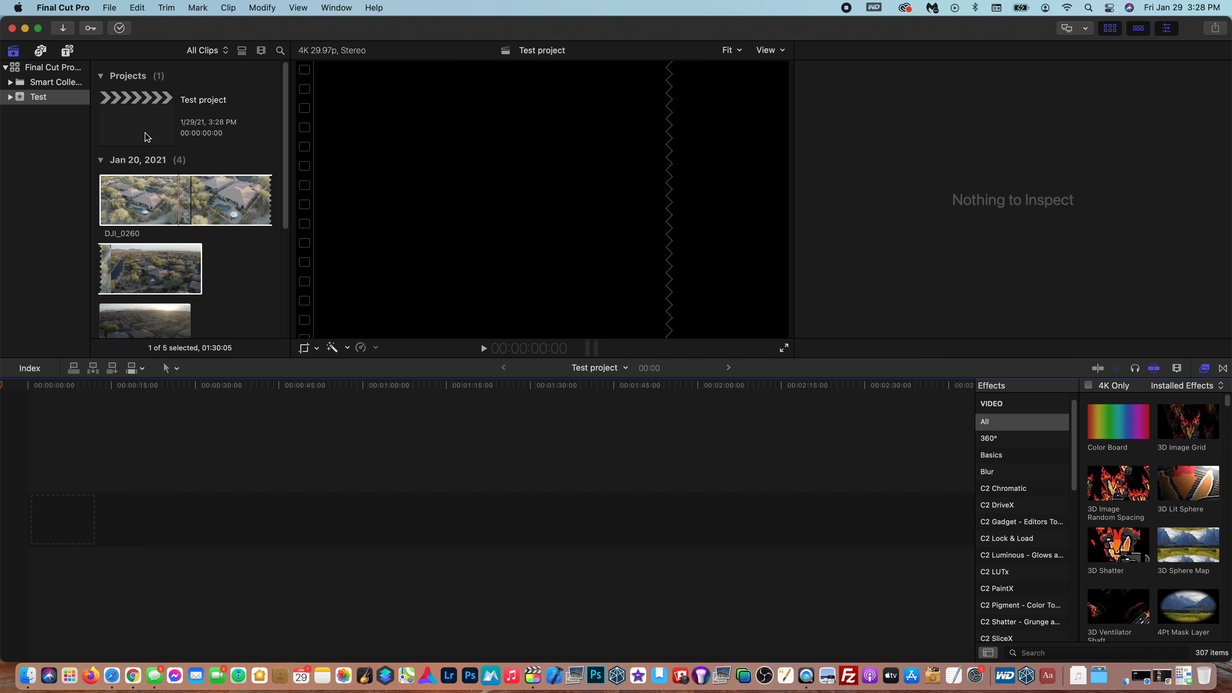
# - Hide the effects browser and the inspector to enlarge the timeline and clip browser
pyautogui.click(296, 291)
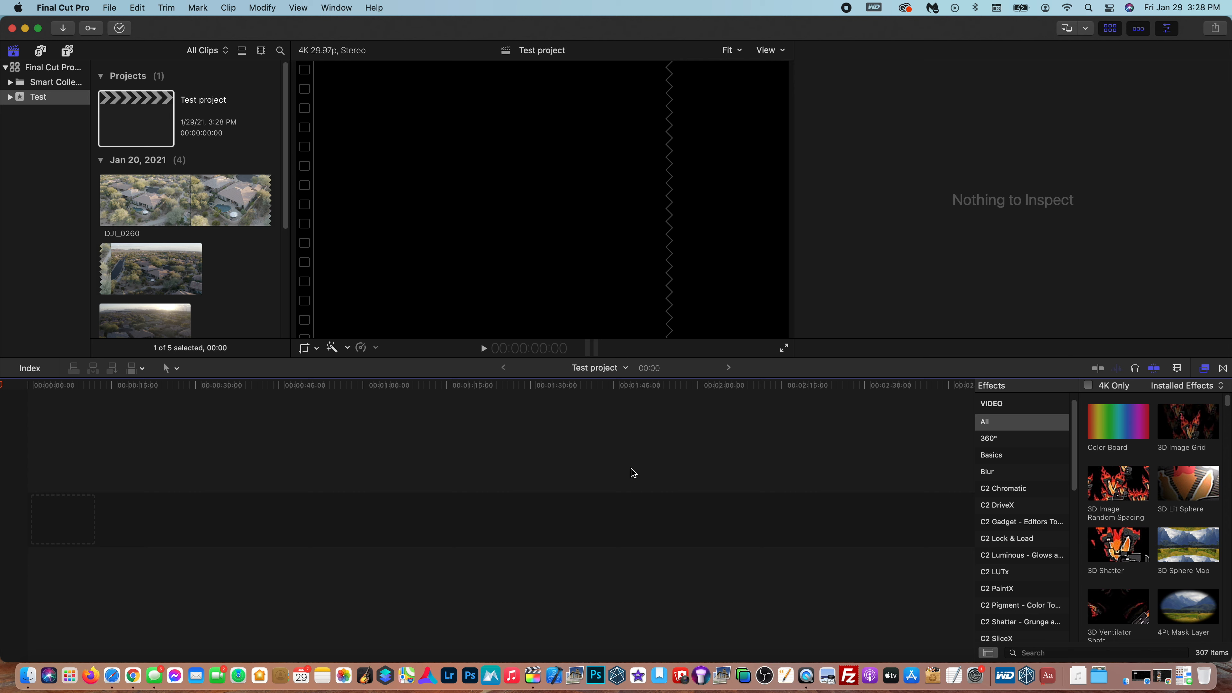
pyautogui.click(1205, 368)
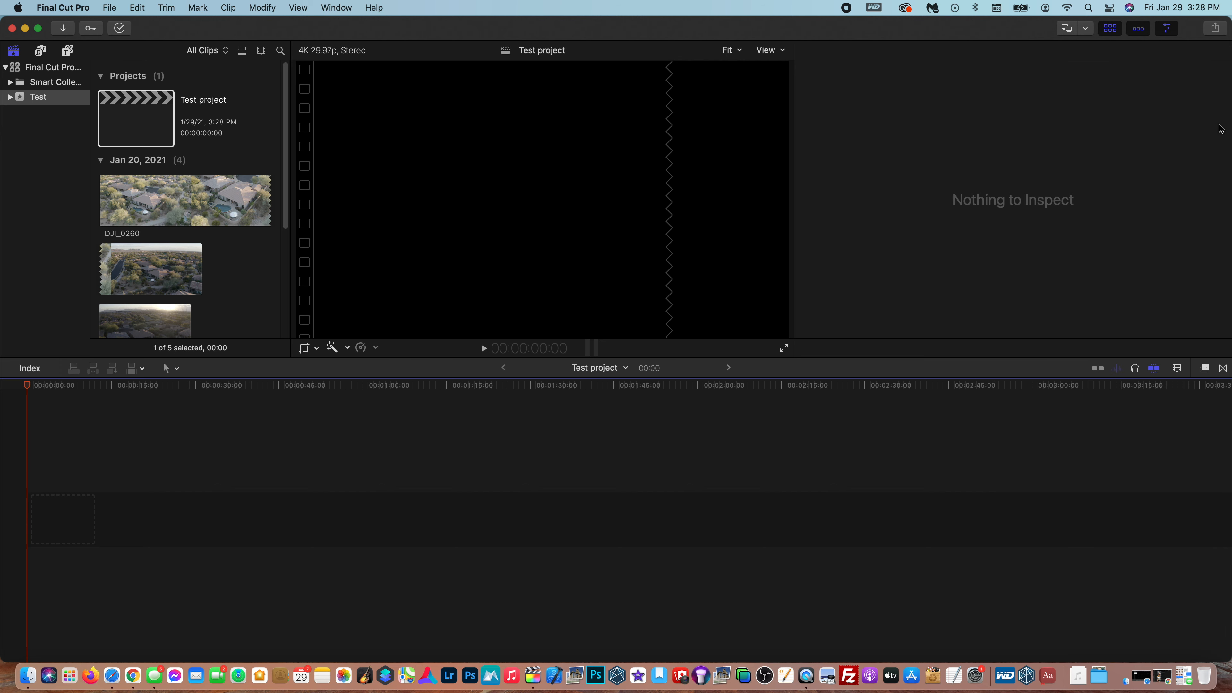
pyautogui.click(1166, 28)
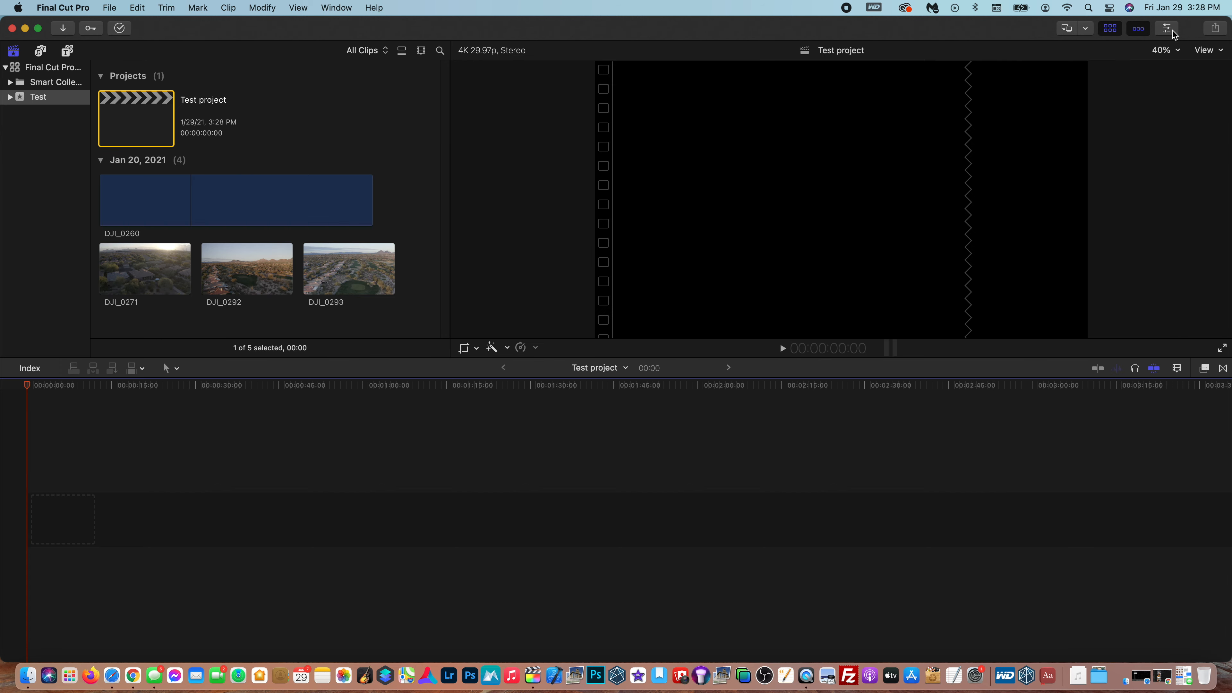
# - Mark a range of about 14 seconds in the middle of clip DJI_0260 in the browser
pyautogui.click(199, 209)
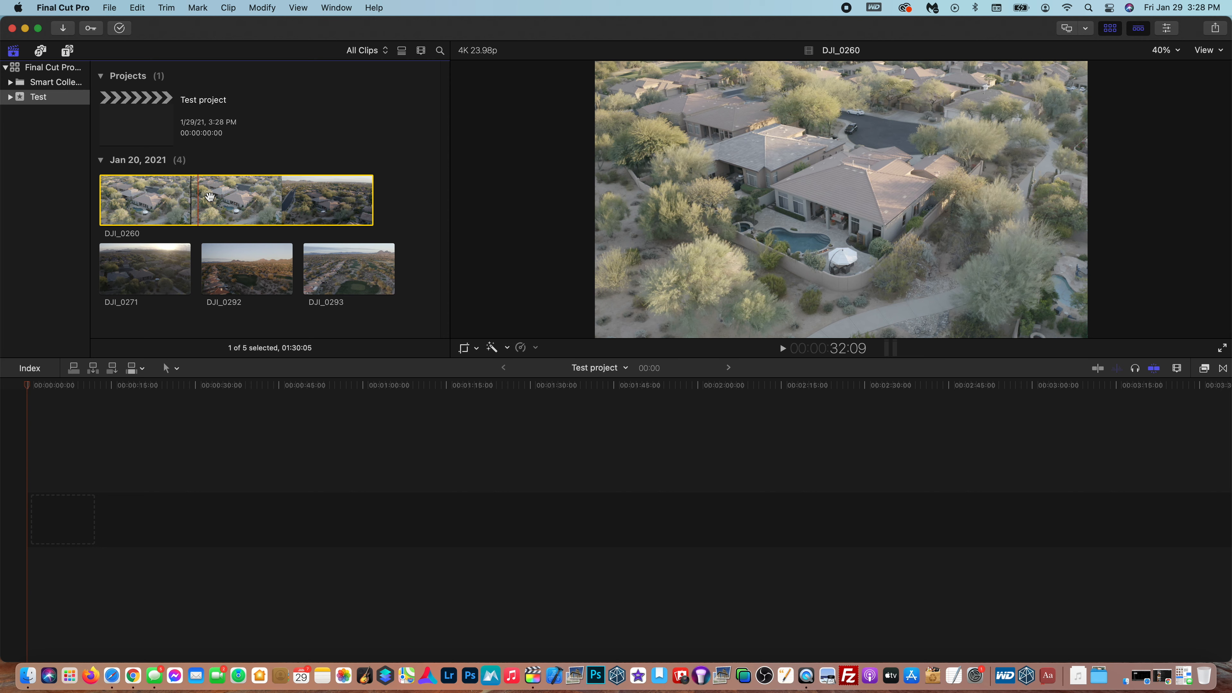
pyautogui.click(282, 166)
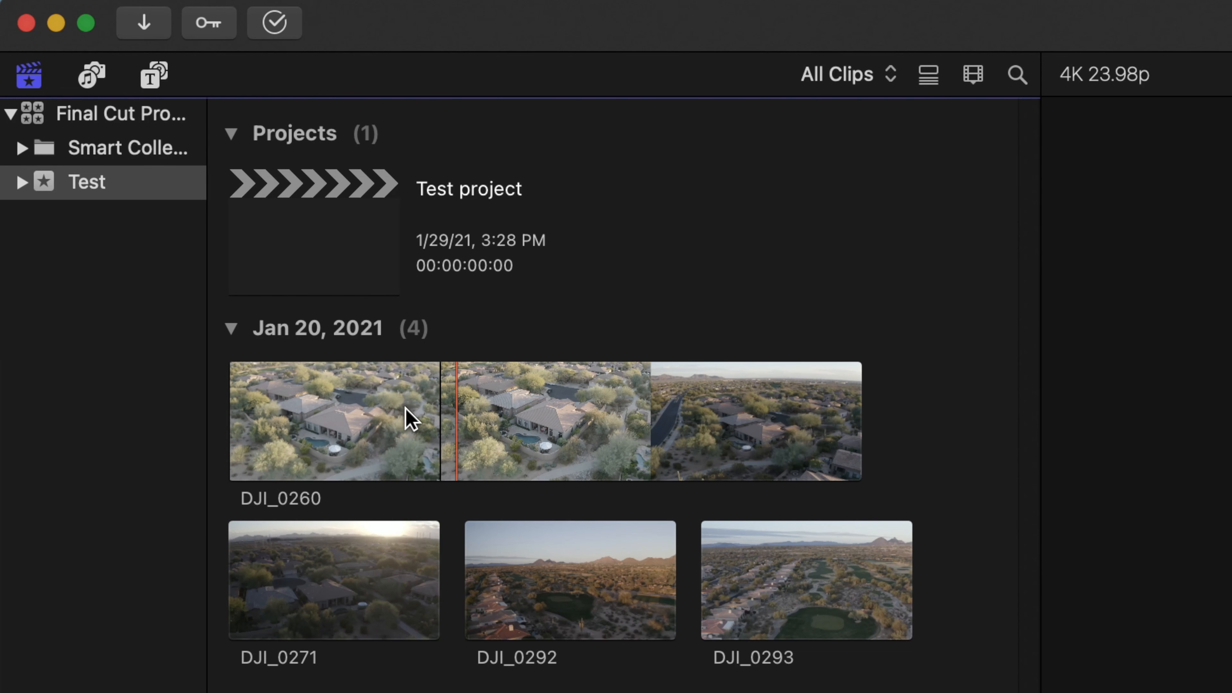
pyautogui.moveTo(400, 417); pyautogui.dragTo(501, 444)
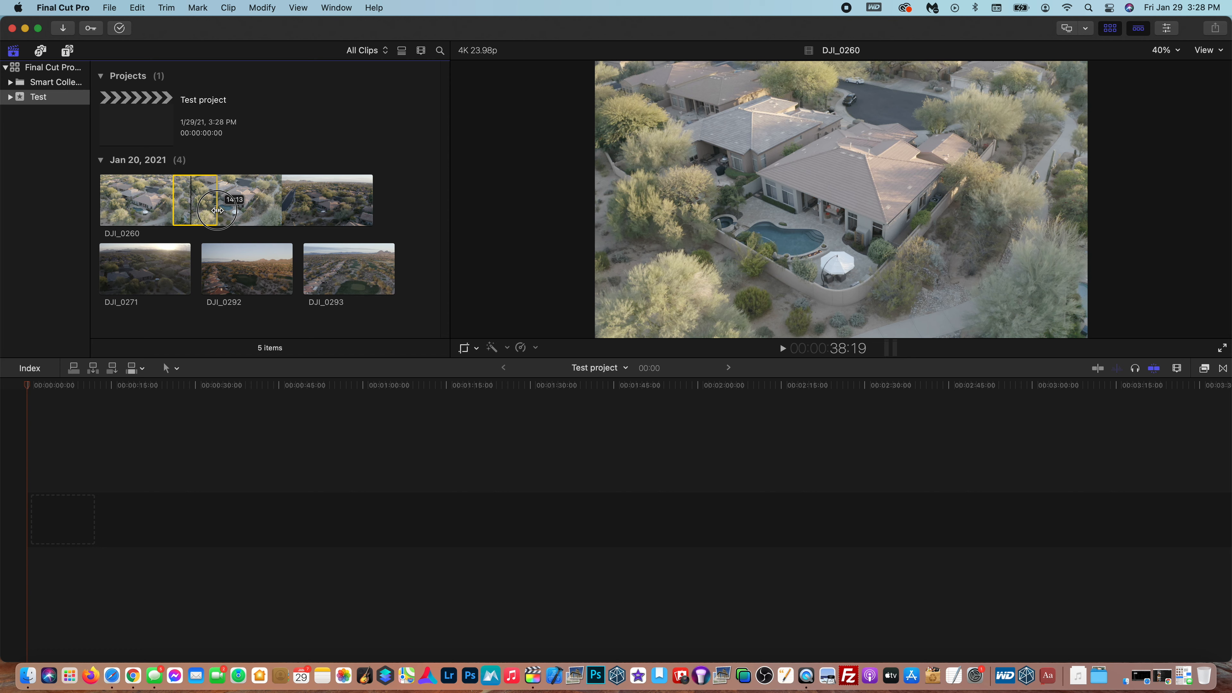
# - Add the full length of clip DJI_0260 to the start of the Test project timeline
pyautogui.moveTo(217, 210); pyautogui.dragTo(245, 464)
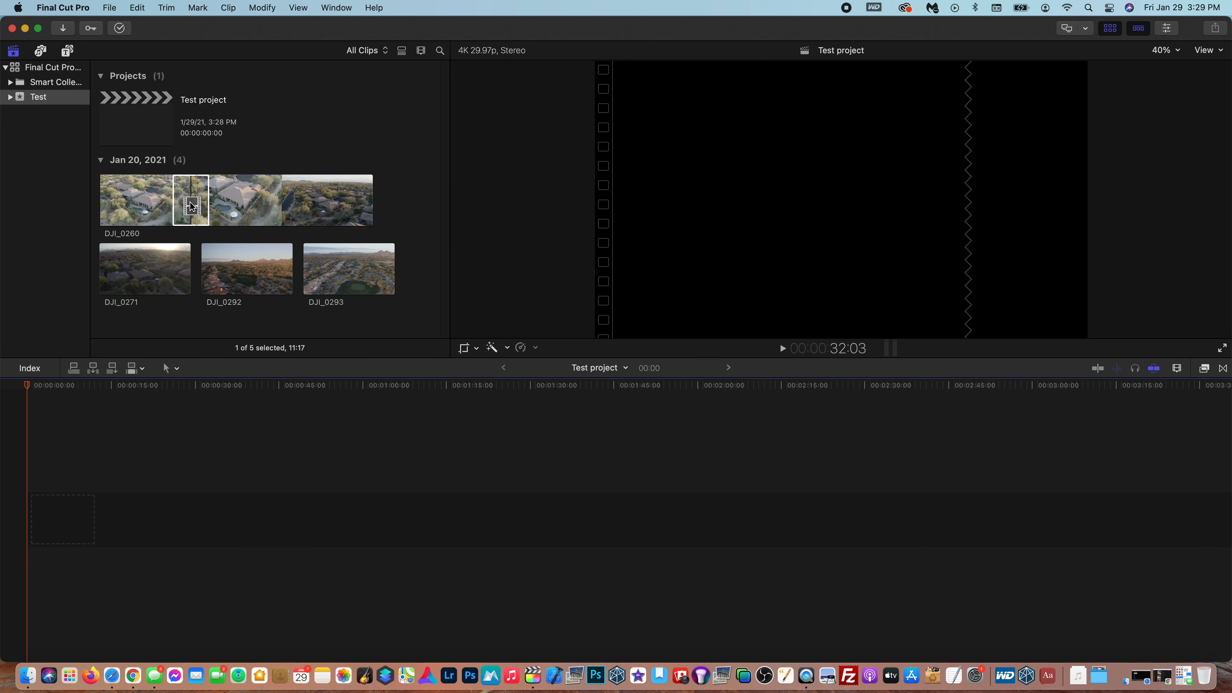
pyautogui.moveTo(100, 197); pyautogui.dragTo(386, 217)
pyautogui.moveTo(305, 200); pyautogui.dragTo(363, 546)
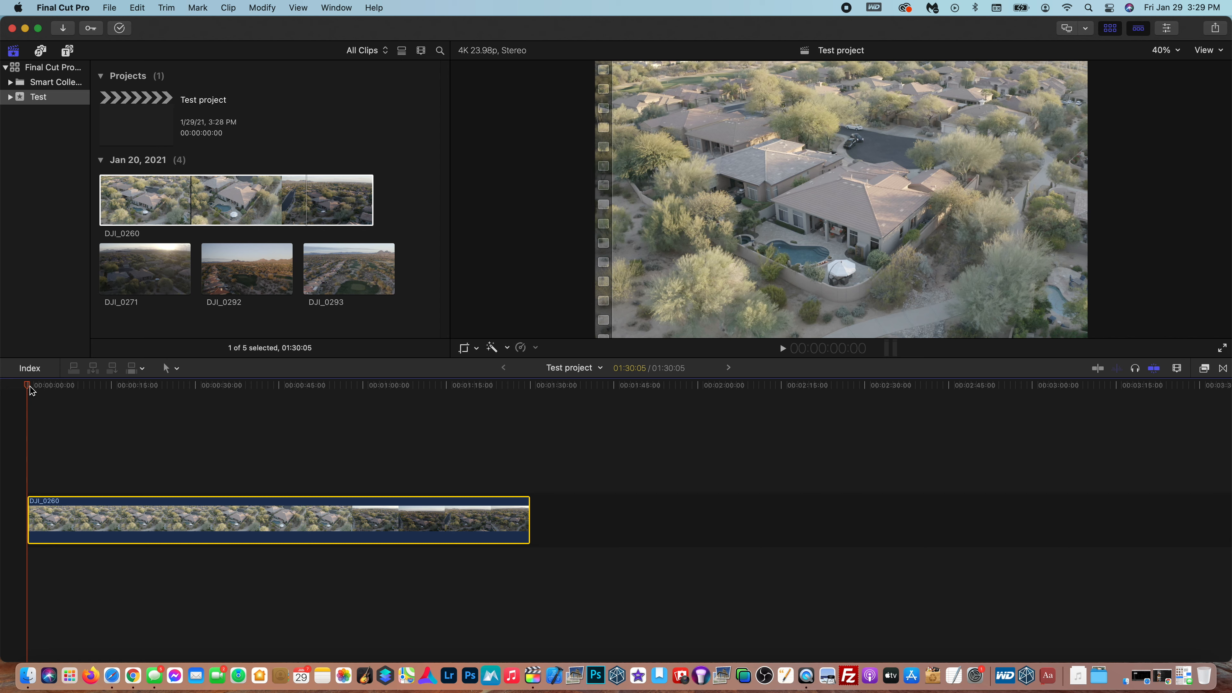
# - Cut the DJI_0260 timeline clip at 36:13 and delete the section before the cut
pyautogui.moveTo(30, 391); pyautogui.dragTo(234, 532)
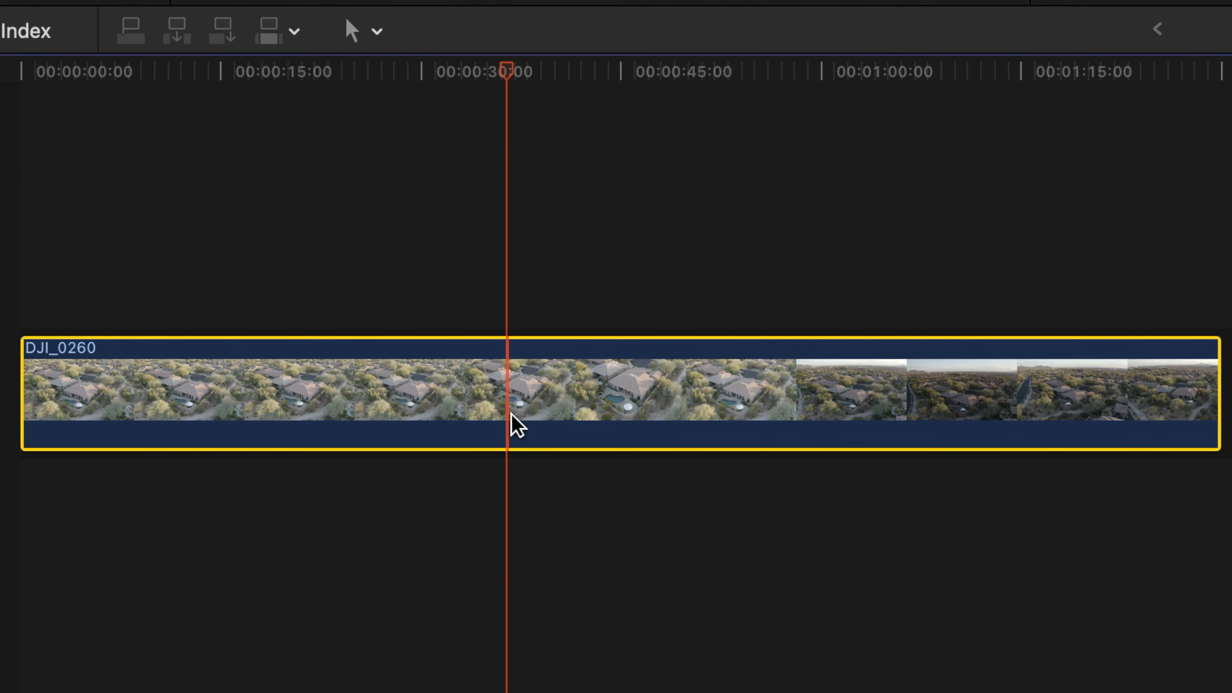
pyautogui.press('super+b')
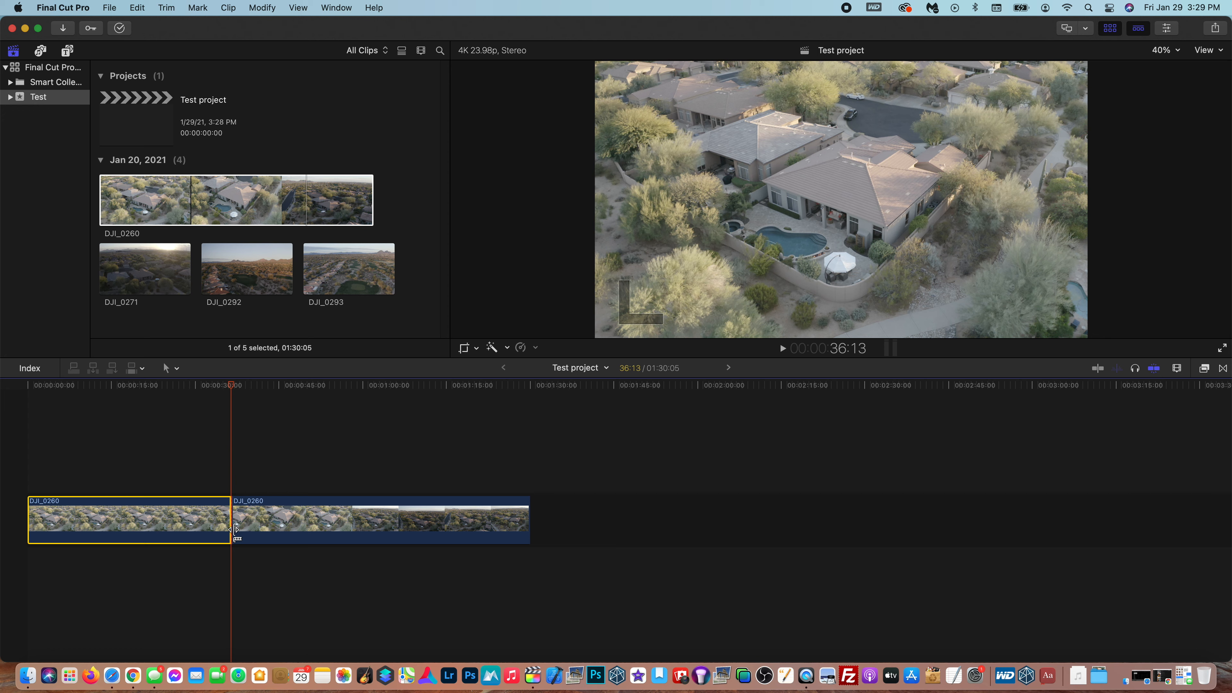
pyautogui.press('Delete')
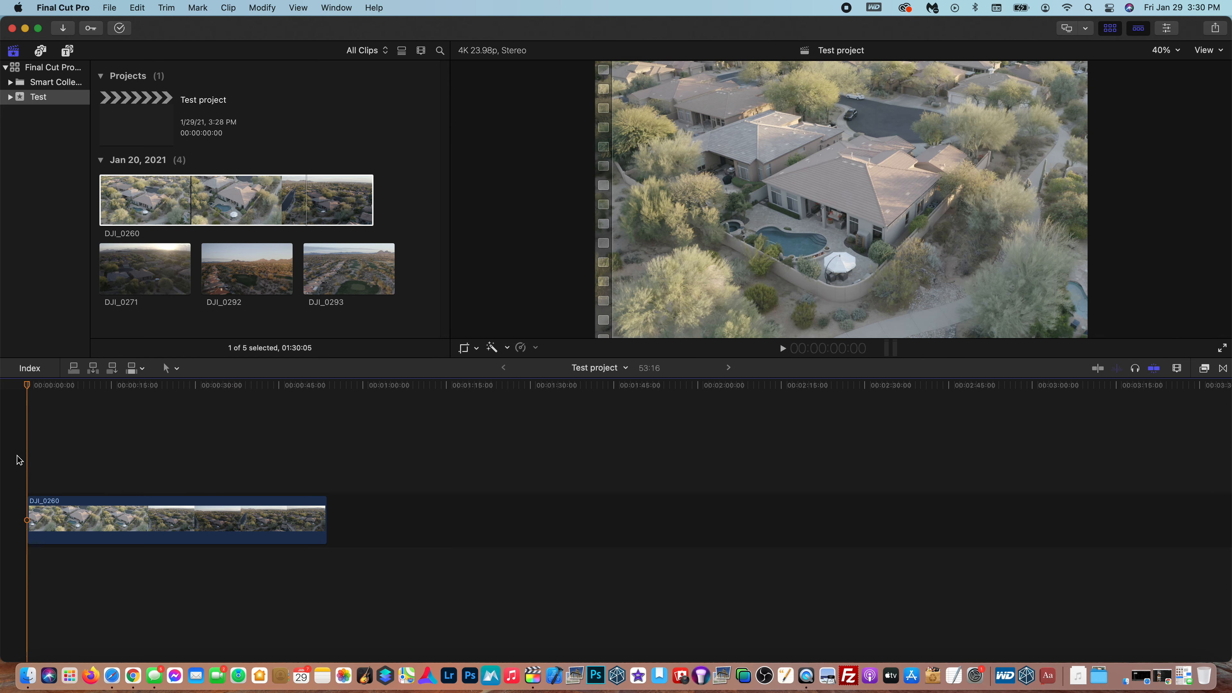
# - Play the timeline from the start and cut the DJI_0260 clip at 5:20
pyautogui.press('space')
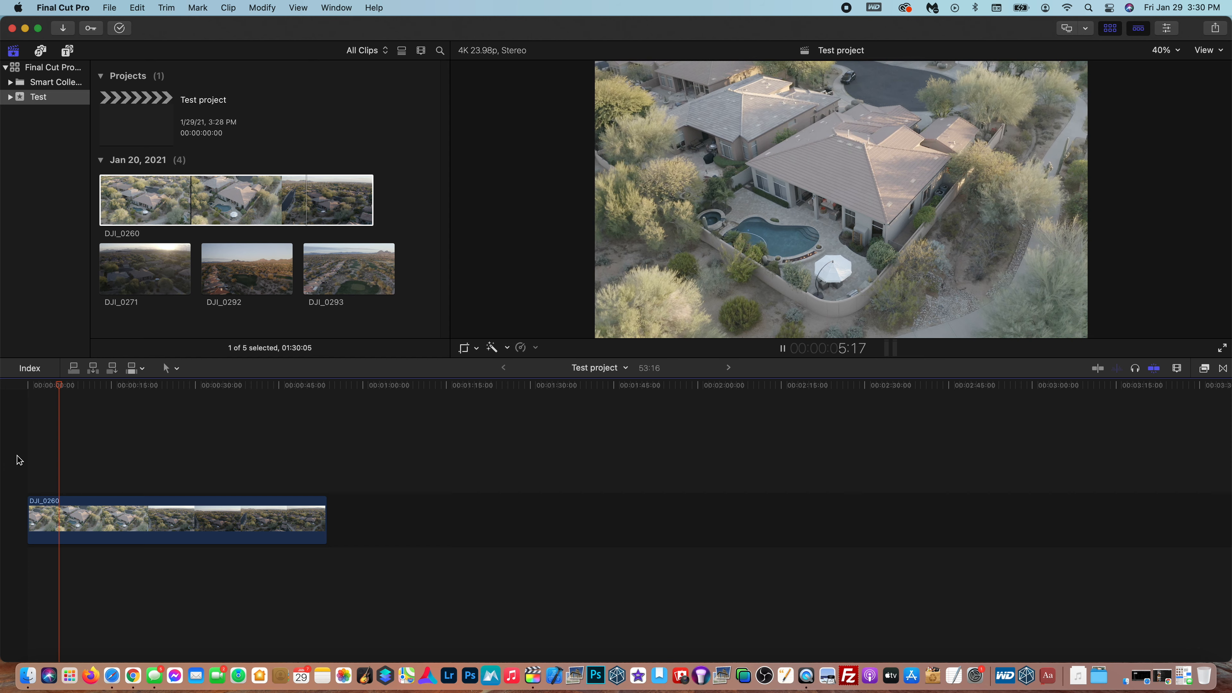
pyautogui.press('space')
pyautogui.click(76, 387)
pyautogui.moveTo(77, 391); pyautogui.dragTo(63, 417)
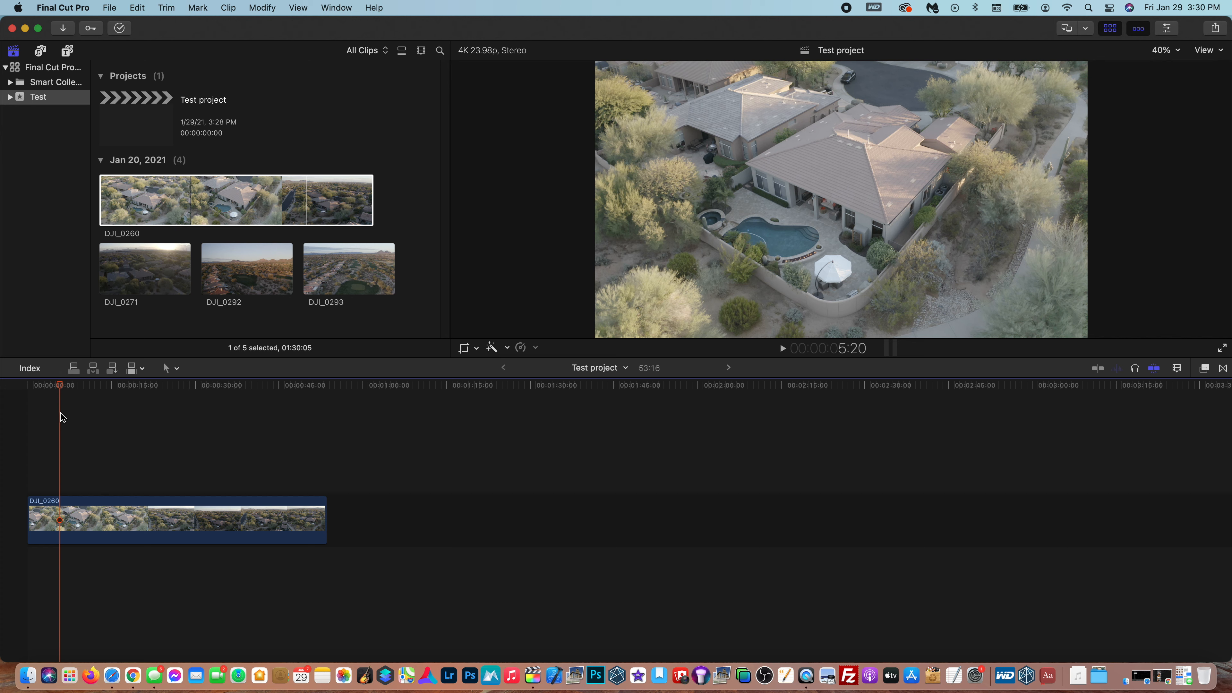
pyautogui.press('super+b')
# - Cut the second DJI_0260 clip at about 21 seconds on the timeline and delete its section before the cut
pyautogui.click(42, 446)
pyautogui.click(44, 519)
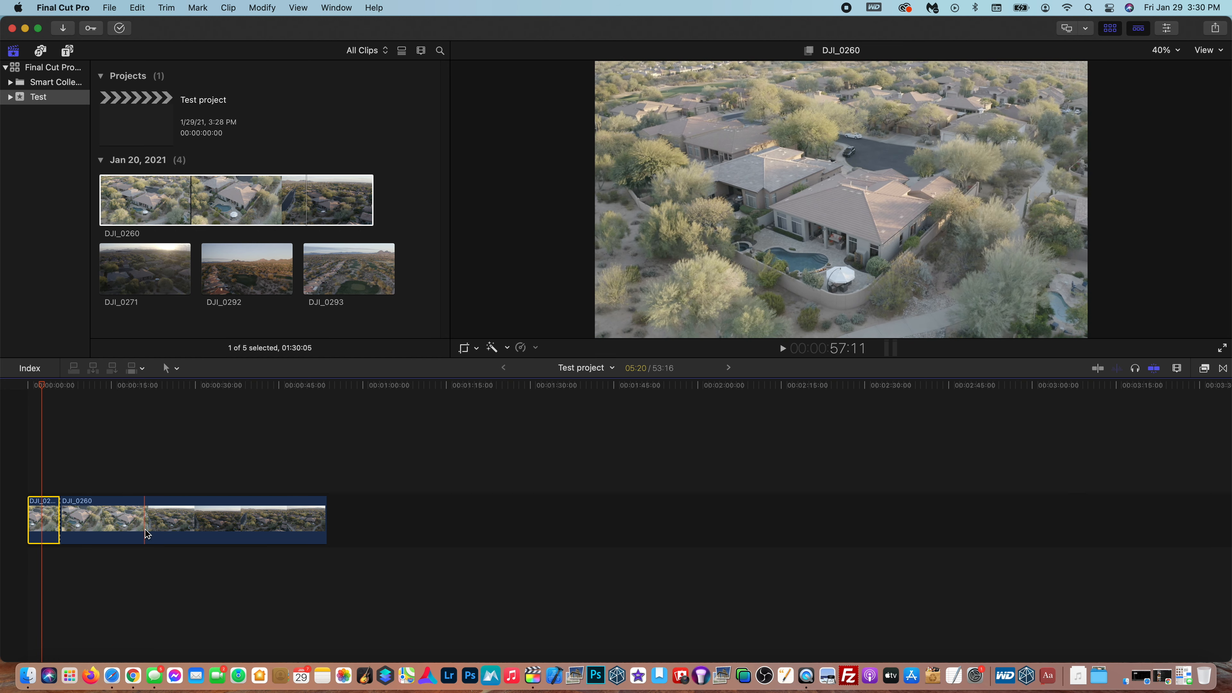
pyautogui.press('cmd+b')
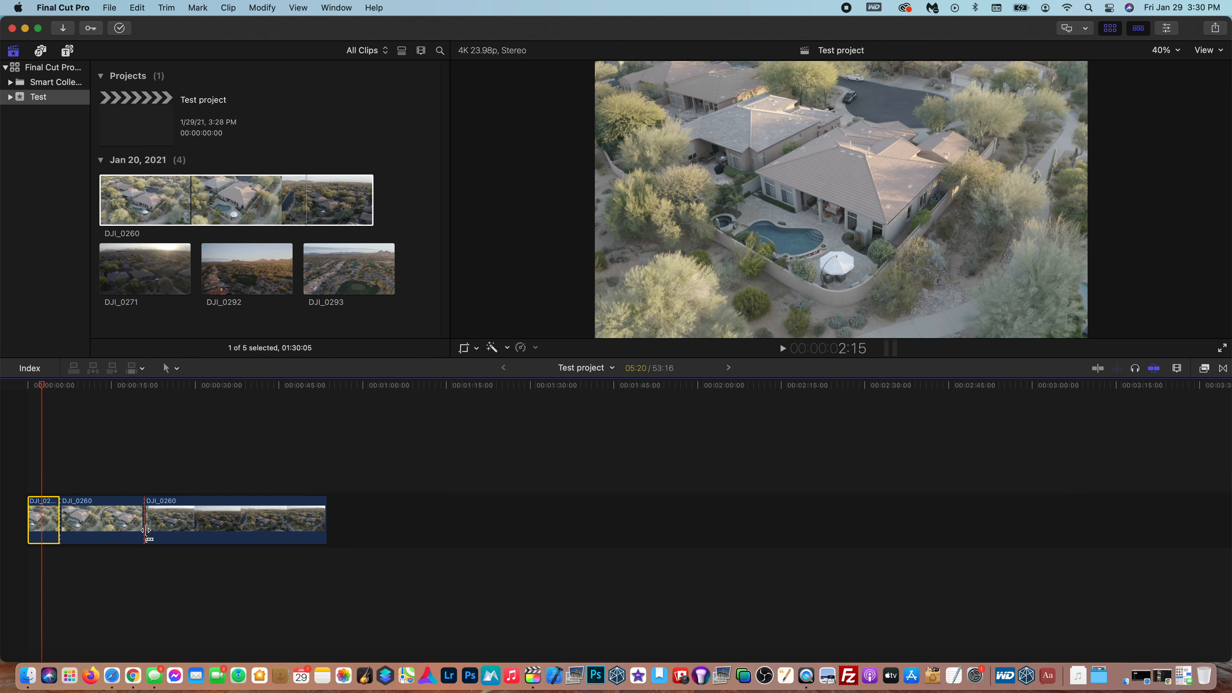
pyautogui.click(135, 533)
pyautogui.press('Delete')
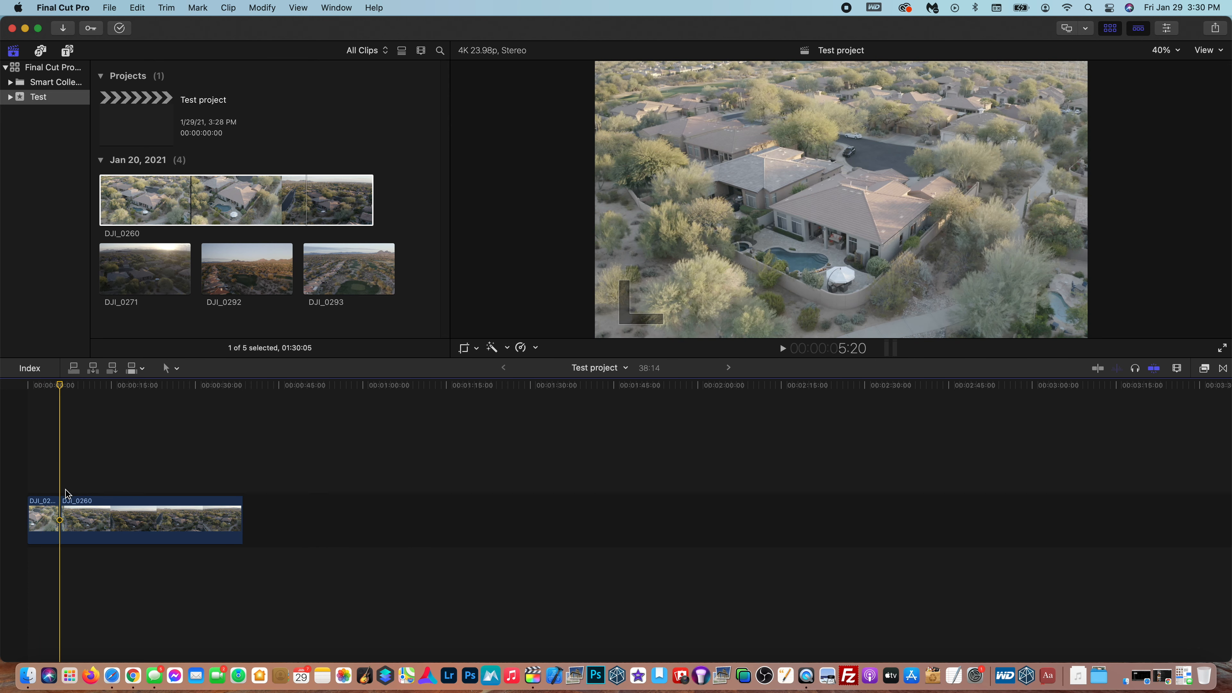
# - Cut the last DJI_0260 clip at 10:08 and 19:10 and delete the section between the two cuts
pyautogui.moveTo(60, 388); pyautogui.dragTo(87, 404)
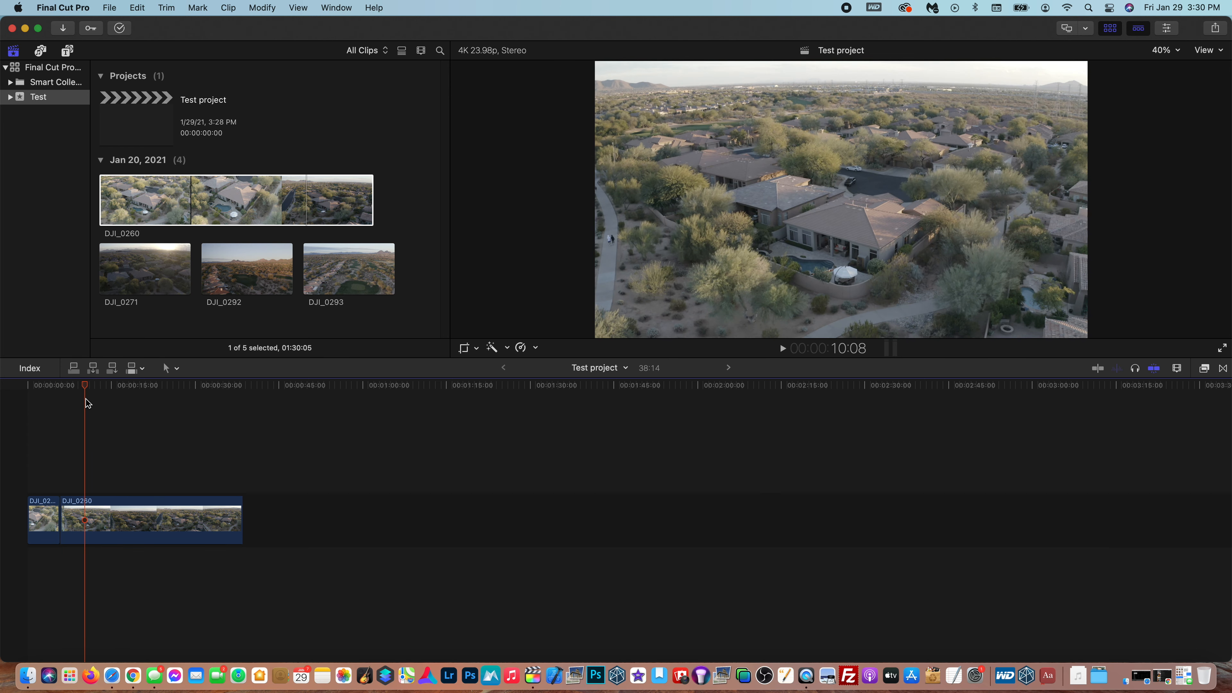
pyautogui.press('super+b')
pyautogui.moveTo(86, 386); pyautogui.dragTo(137, 411)
pyautogui.press('super+b')
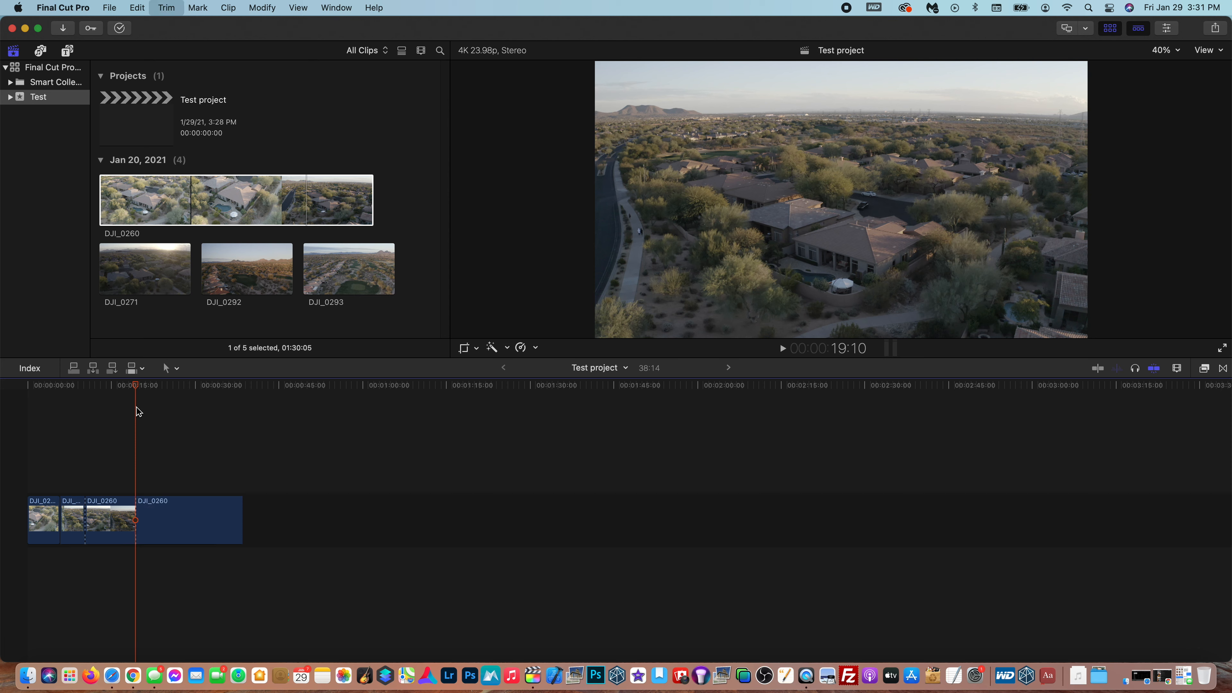
pyautogui.click(125, 498)
pyautogui.press('Delete')
pyautogui.press('Up')
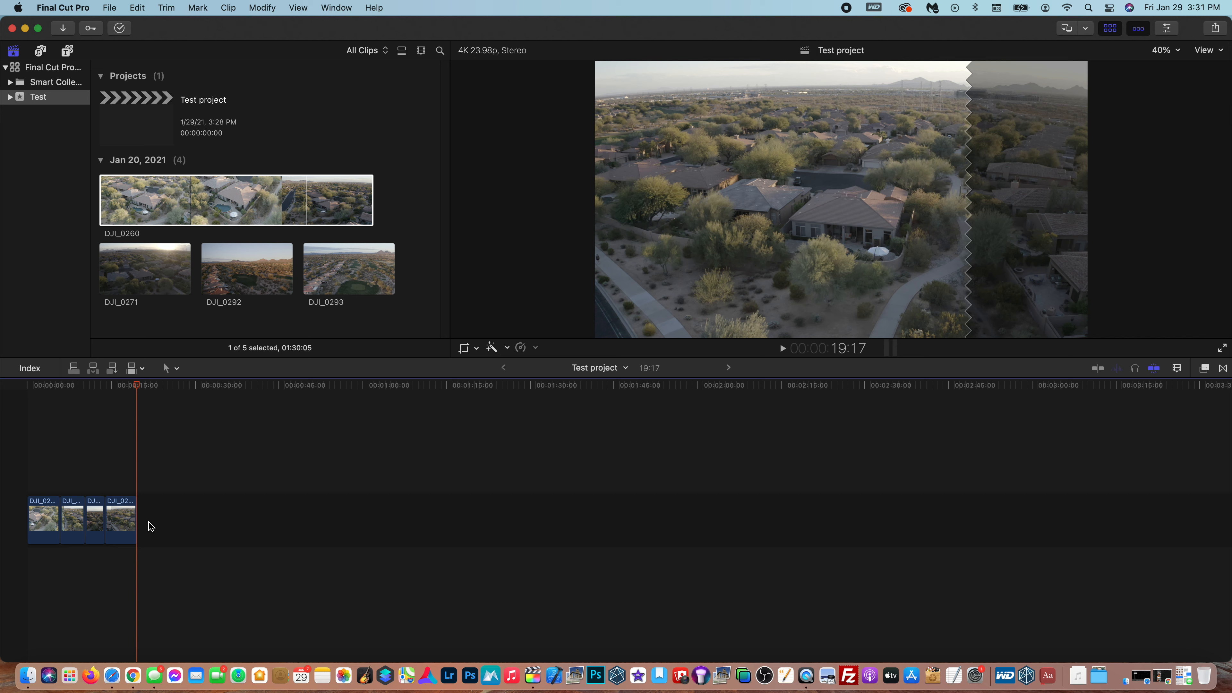
# - Magnify the timeline so all four clips fit from its start, and slightly reduce the clip height
pyautogui.scroll(10, 151, 526)
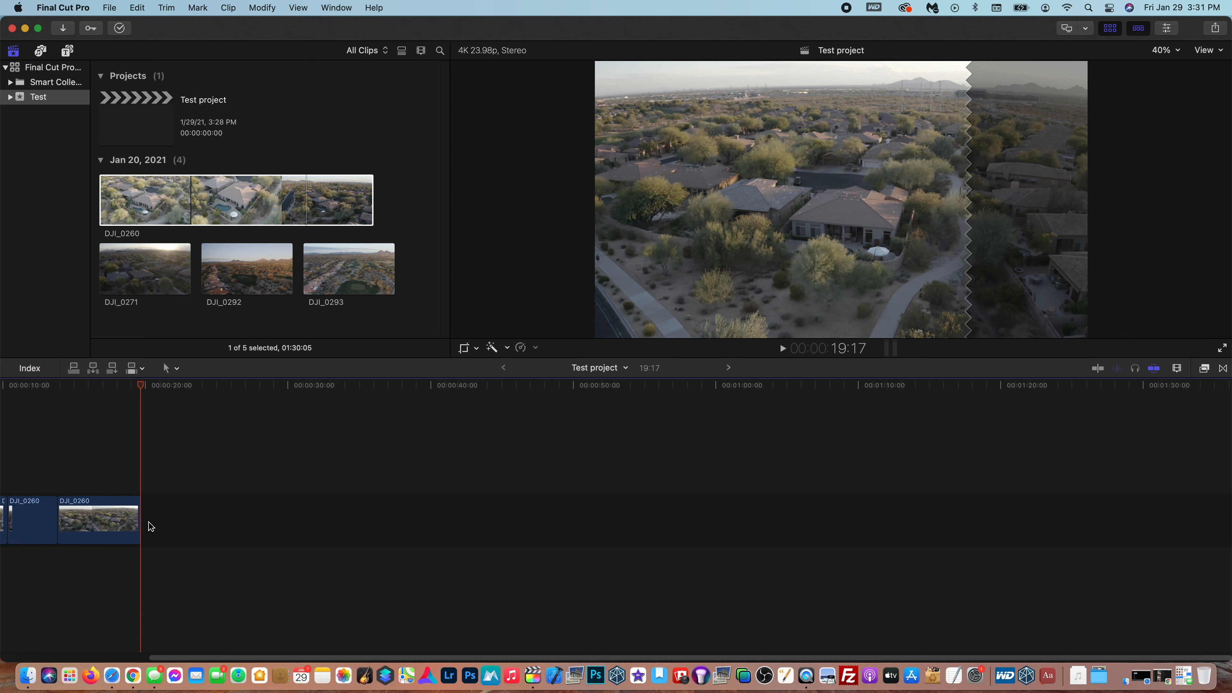
pyautogui.hscroll(-10, 151, 526)
pyautogui.scroll(-10, 151, 527)
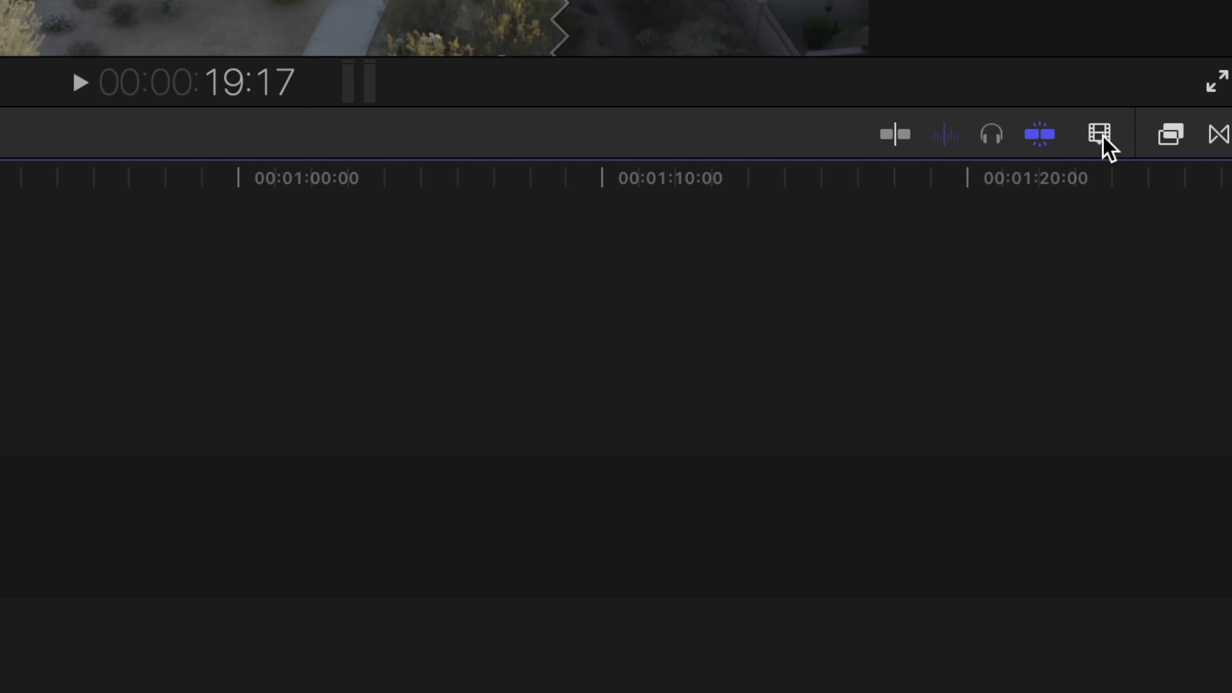
pyautogui.click(1101, 137)
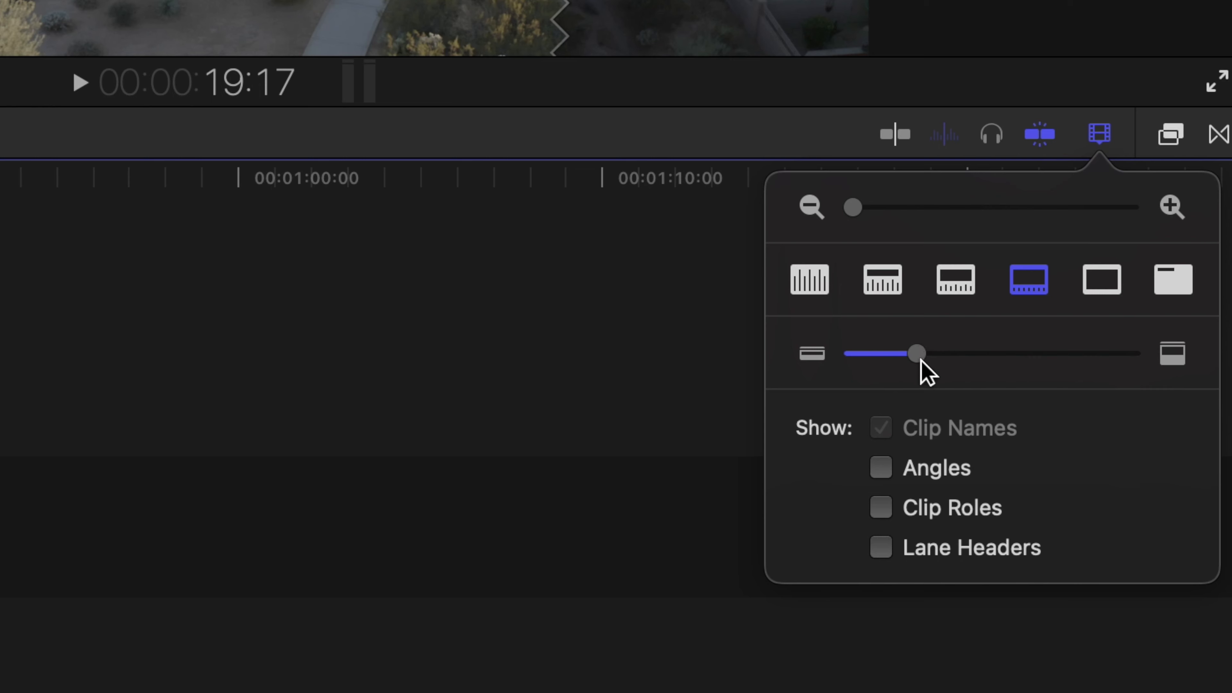
pyautogui.moveTo(853, 208); pyautogui.dragTo(949, 242)
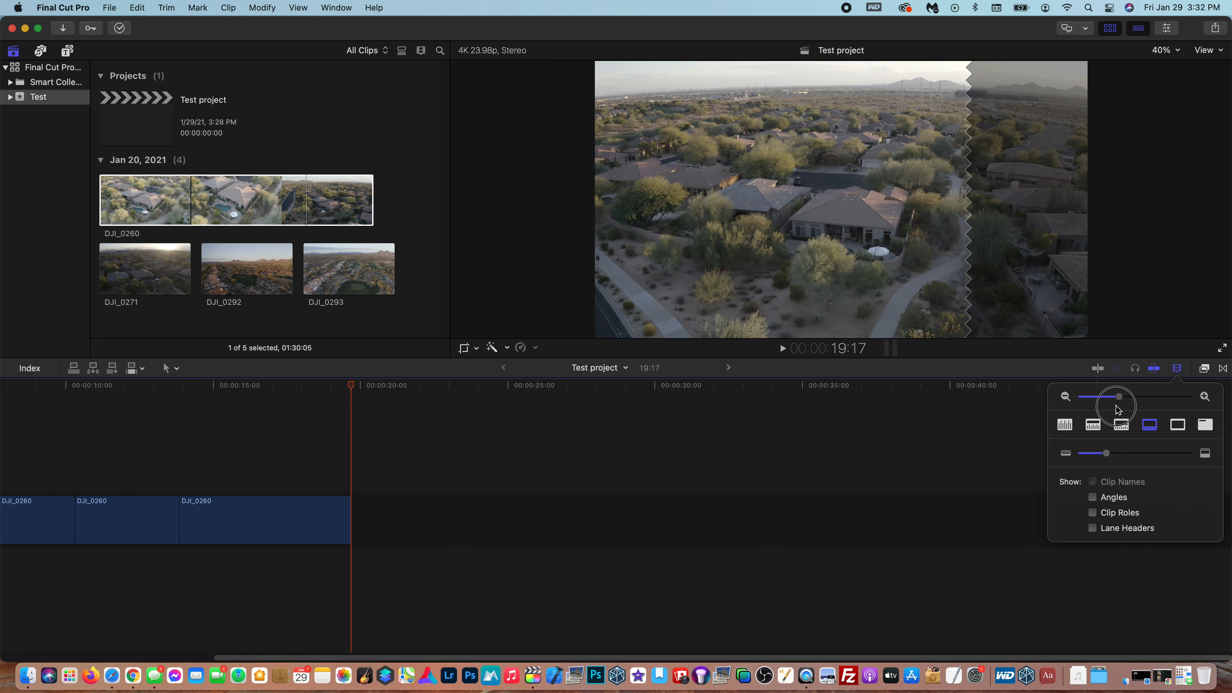
pyautogui.moveTo(1116, 406); pyautogui.dragTo(1095, 407)
pyautogui.click(1106, 454)
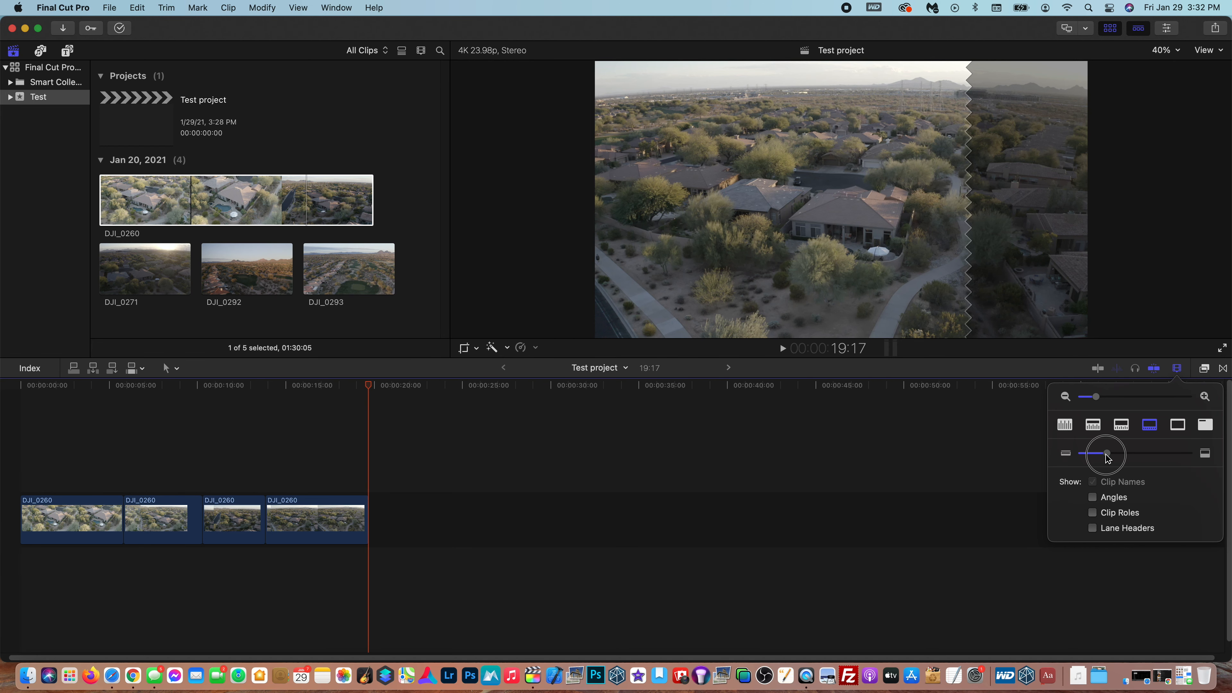
pyautogui.moveTo(1108, 459)
pyautogui.mouseDown()
pyautogui.moveTo(1158, 460)
pyautogui.moveTo(1072, 463)
pyautogui.moveTo(1100, 465)
pyautogui.mouseUp()
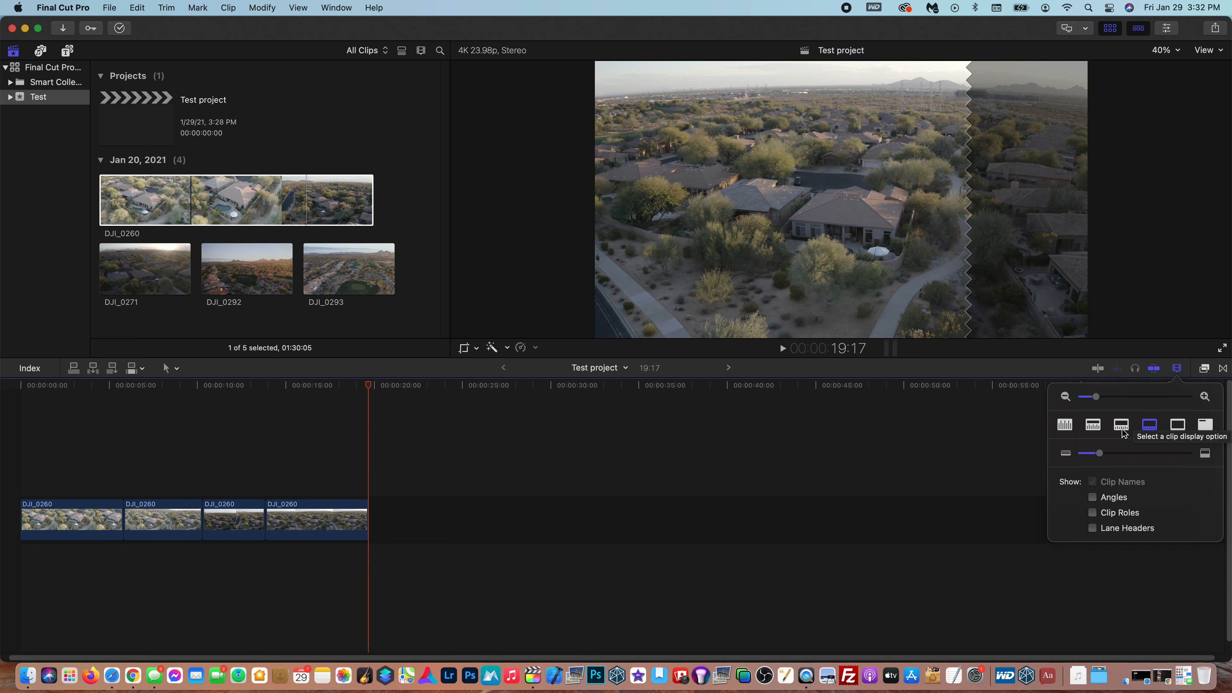
# - Try several clip display options and set the timeline clips to show filmstrips only, without audio waveforms
pyautogui.click(1122, 429)
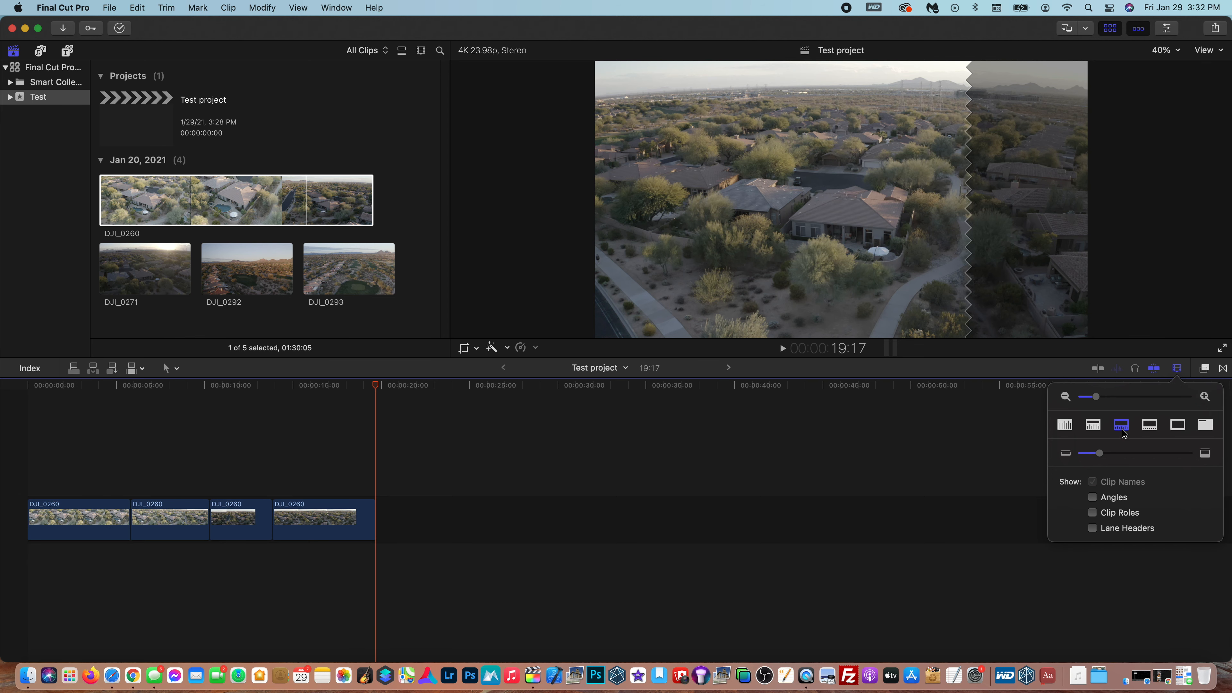
pyautogui.click(1100, 429)
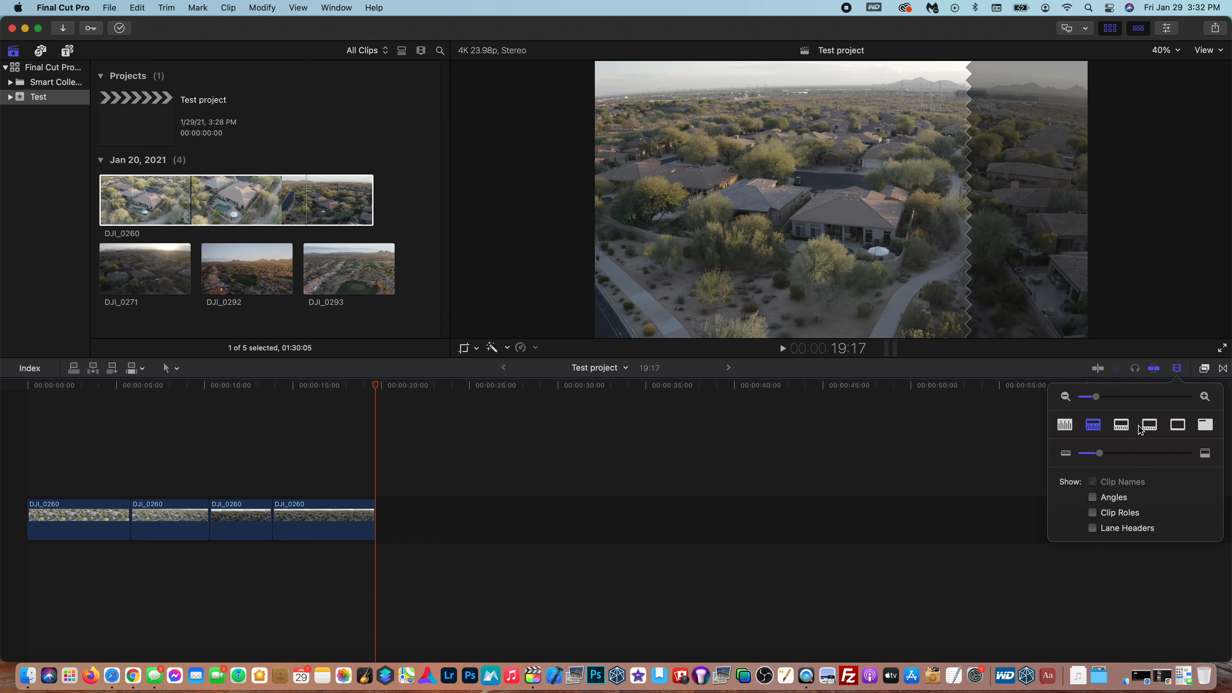
pyautogui.click(1182, 431)
pyautogui.click(1150, 426)
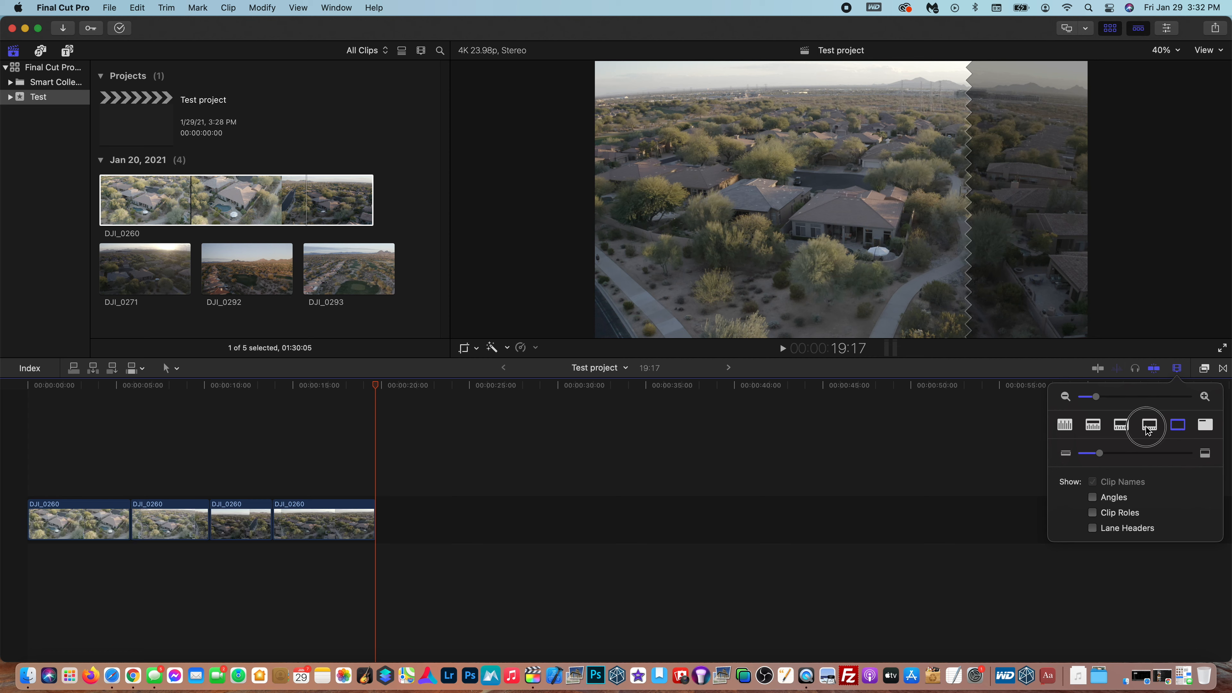
pyautogui.click(1176, 429)
pyautogui.click(1180, 369)
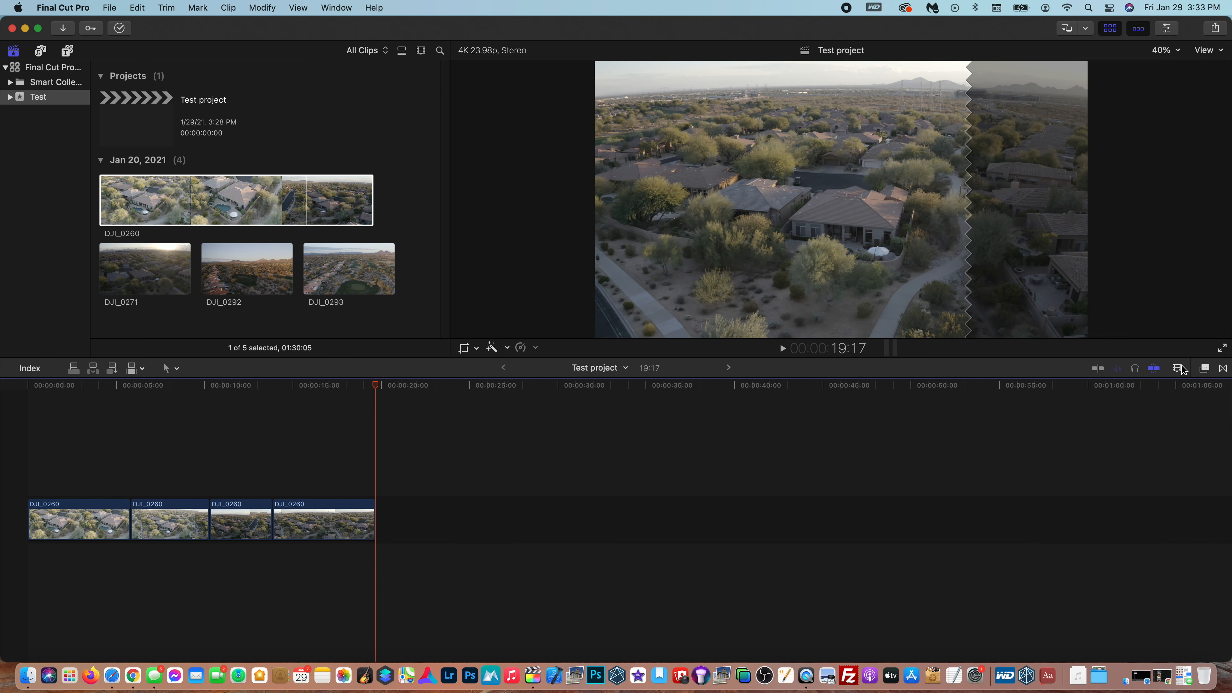
pyautogui.press('super+equal')
pyautogui.hscroll(-5, 613, 527)
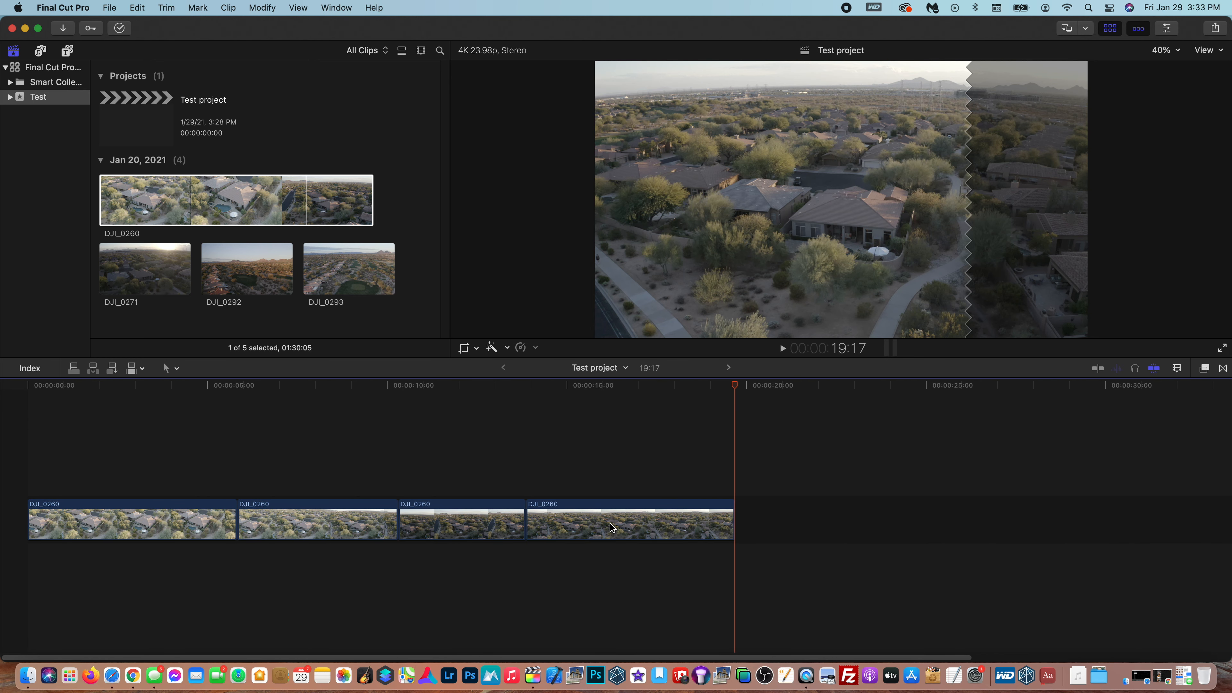
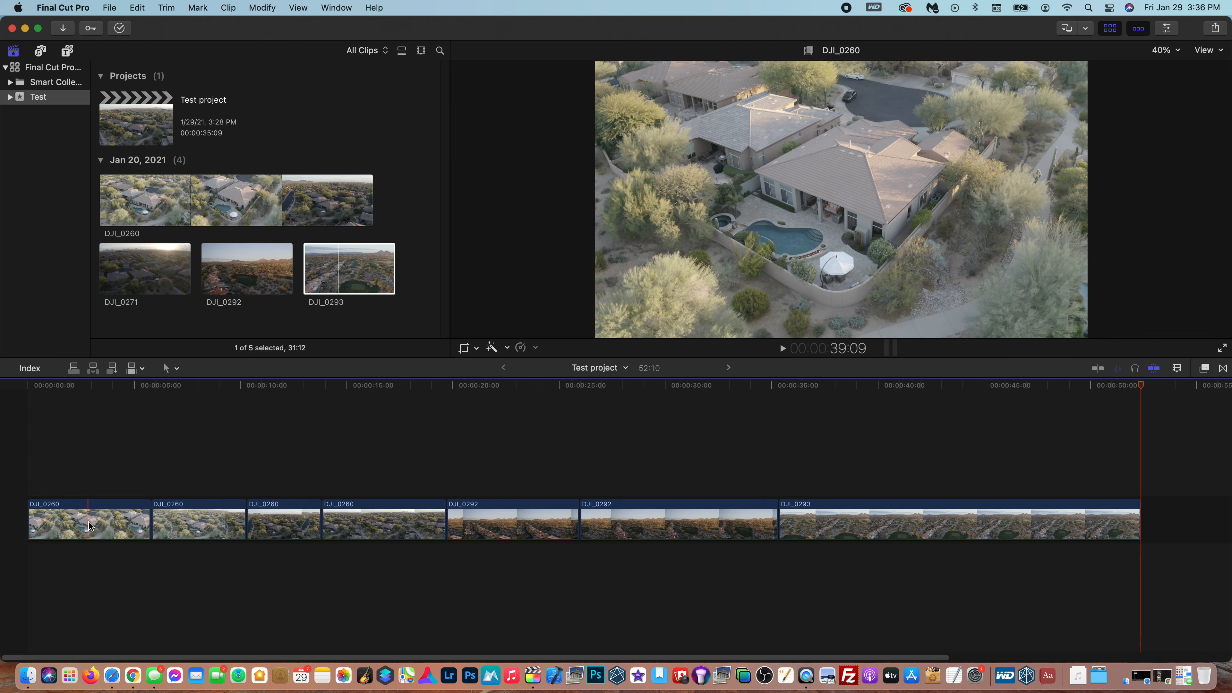
# - Select the first DJI_0260 clip in the timeline, show the inspector and hide the clip browser
pyautogui.click(66, 483)
pyautogui.click(71, 524)
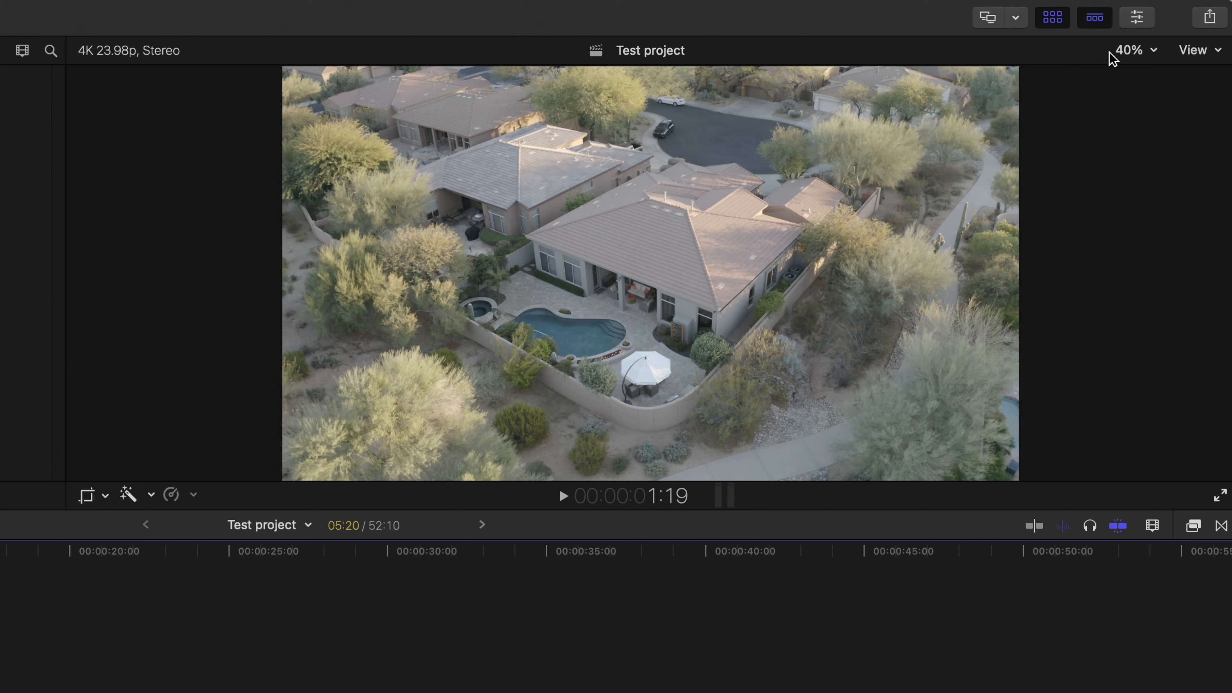
pyautogui.click(1151, 18)
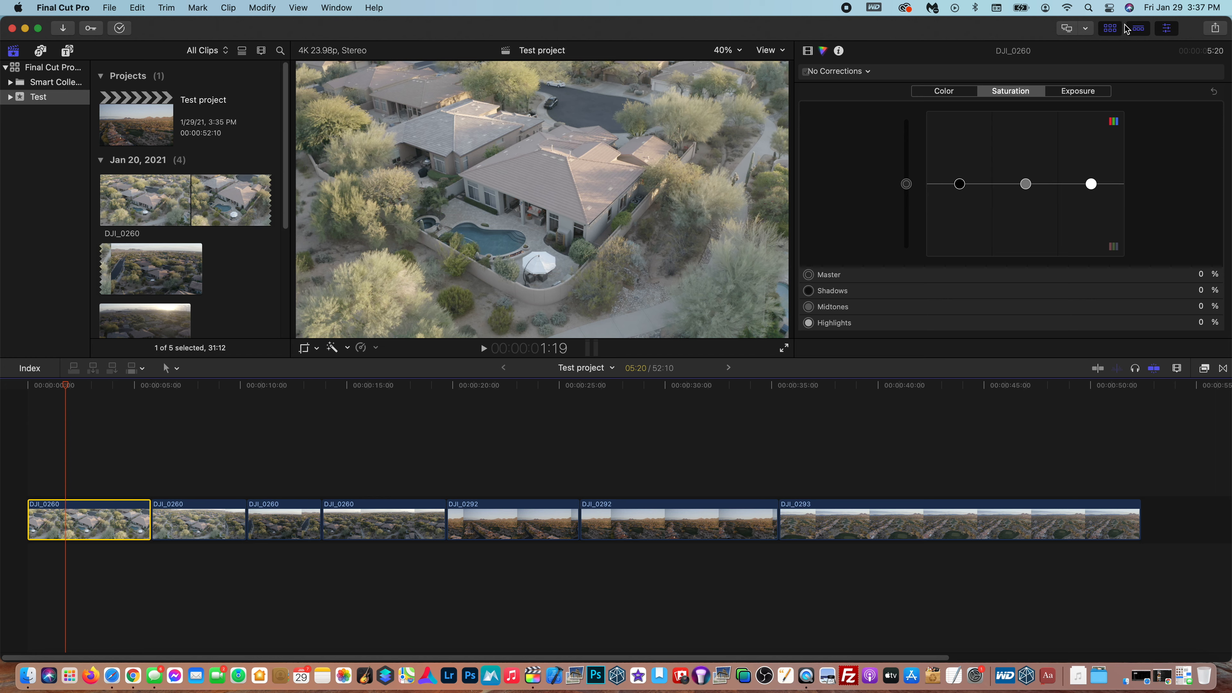
pyautogui.click(1109, 31)
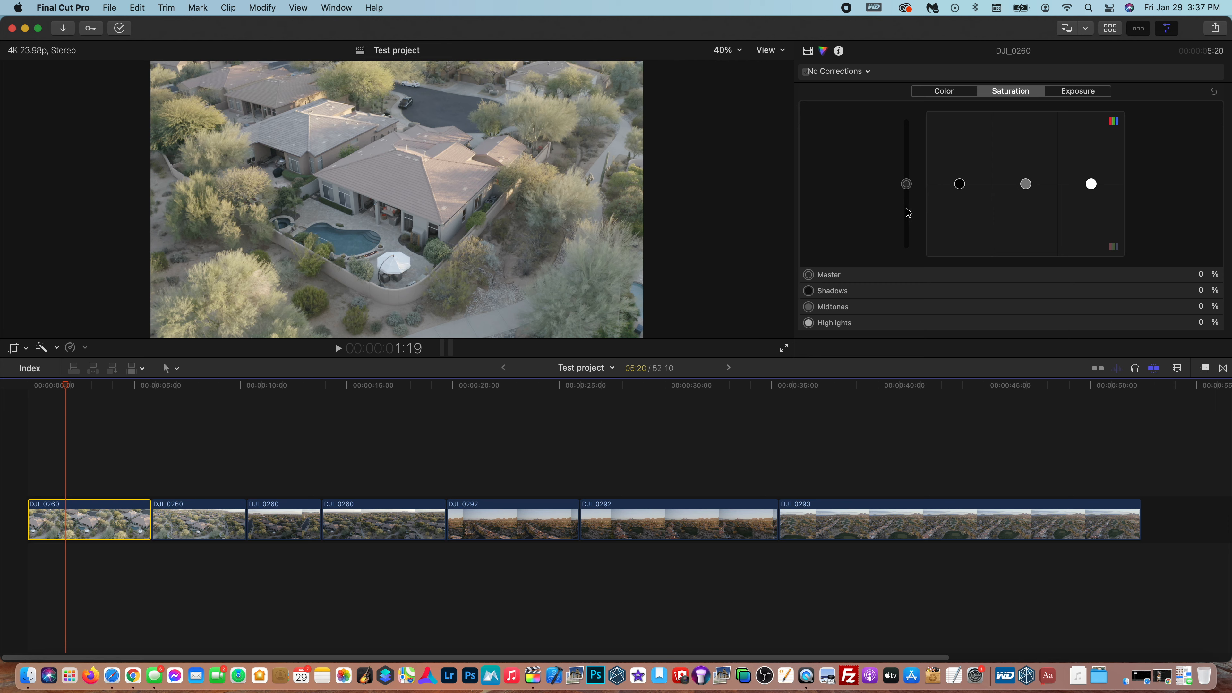
# - Examine the selected clip's video, color and info properties, including its Transform, Crop and Distort parameters
pyautogui.click(808, 51)
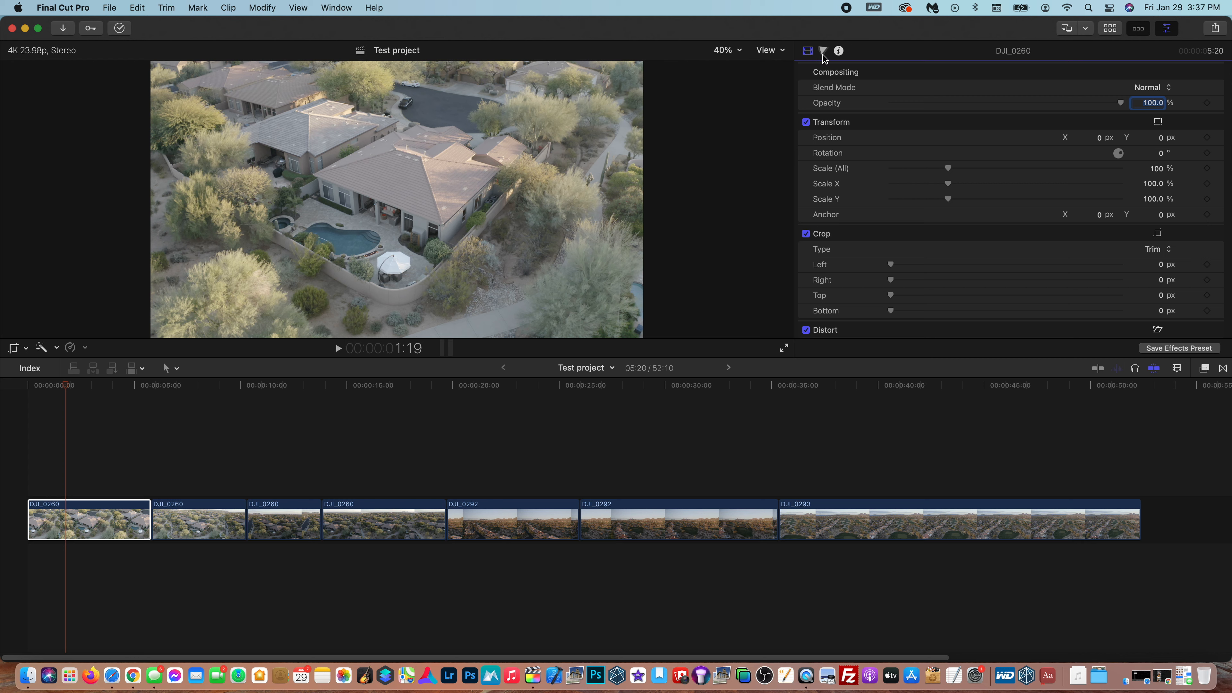
pyautogui.click(824, 52)
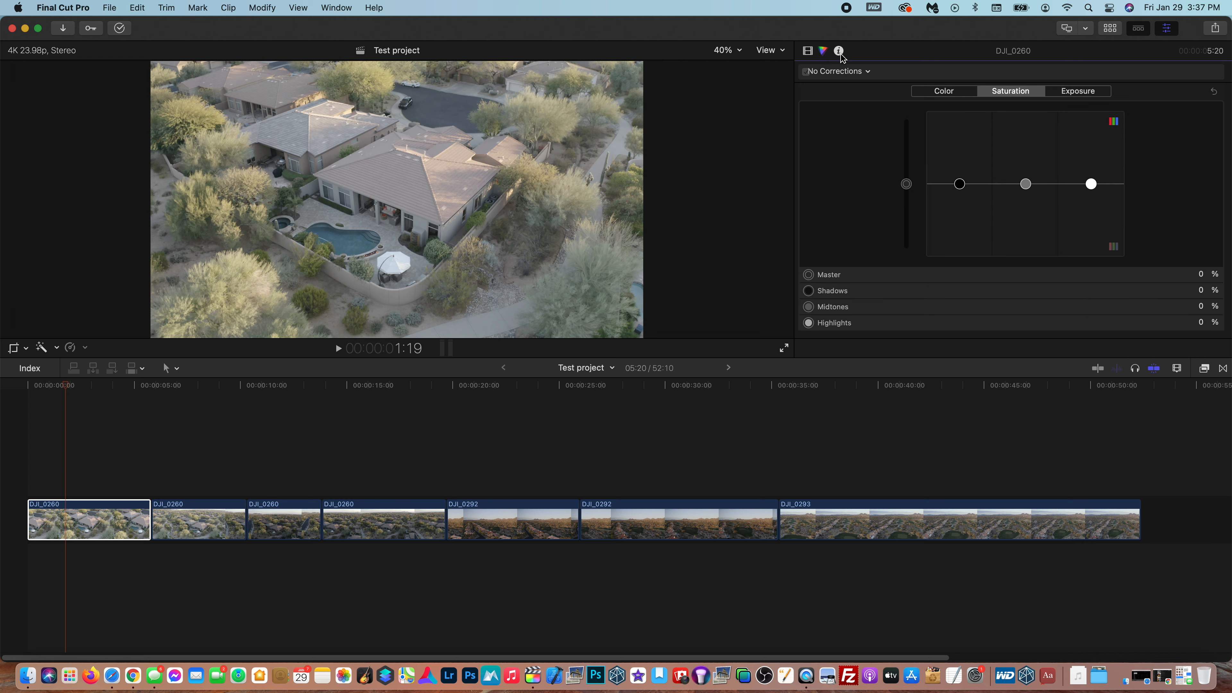
pyautogui.click(839, 51)
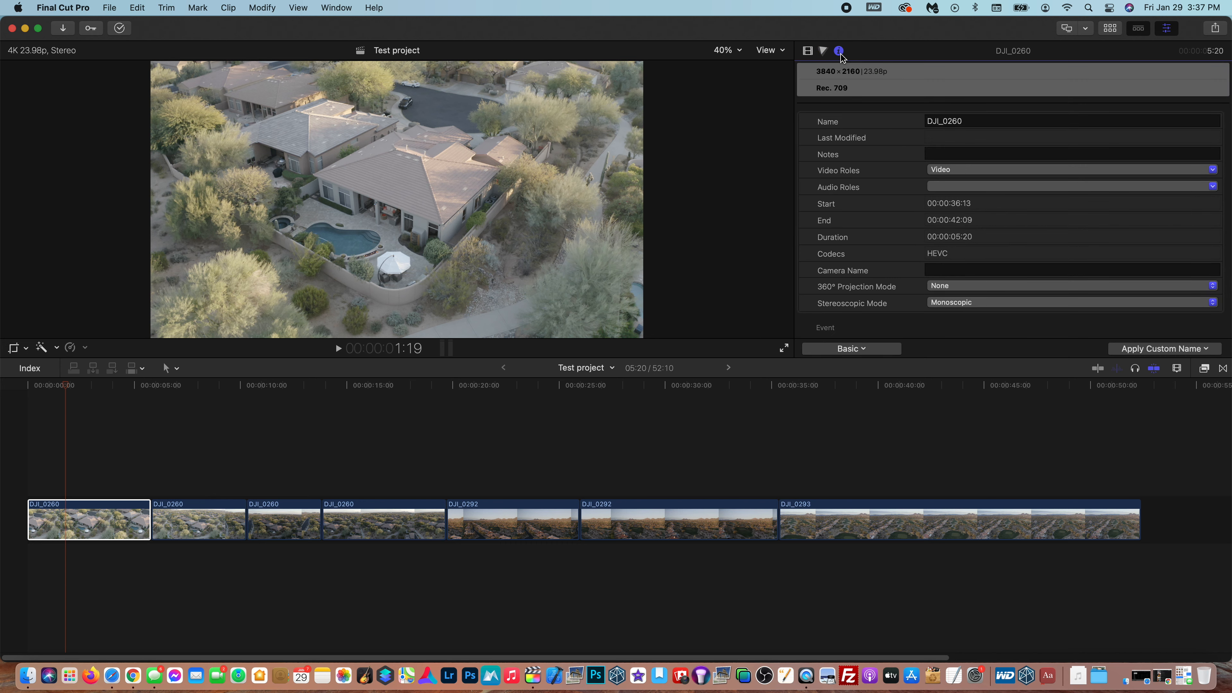
pyautogui.click(823, 51)
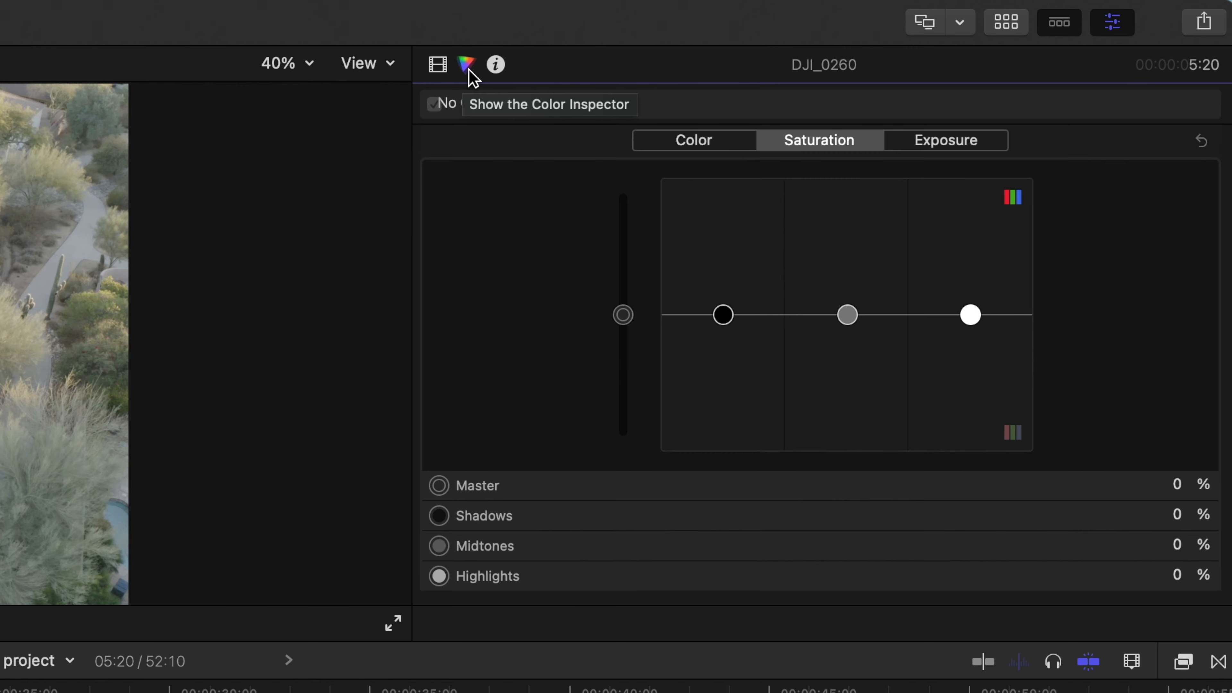
pyautogui.click(440, 66)
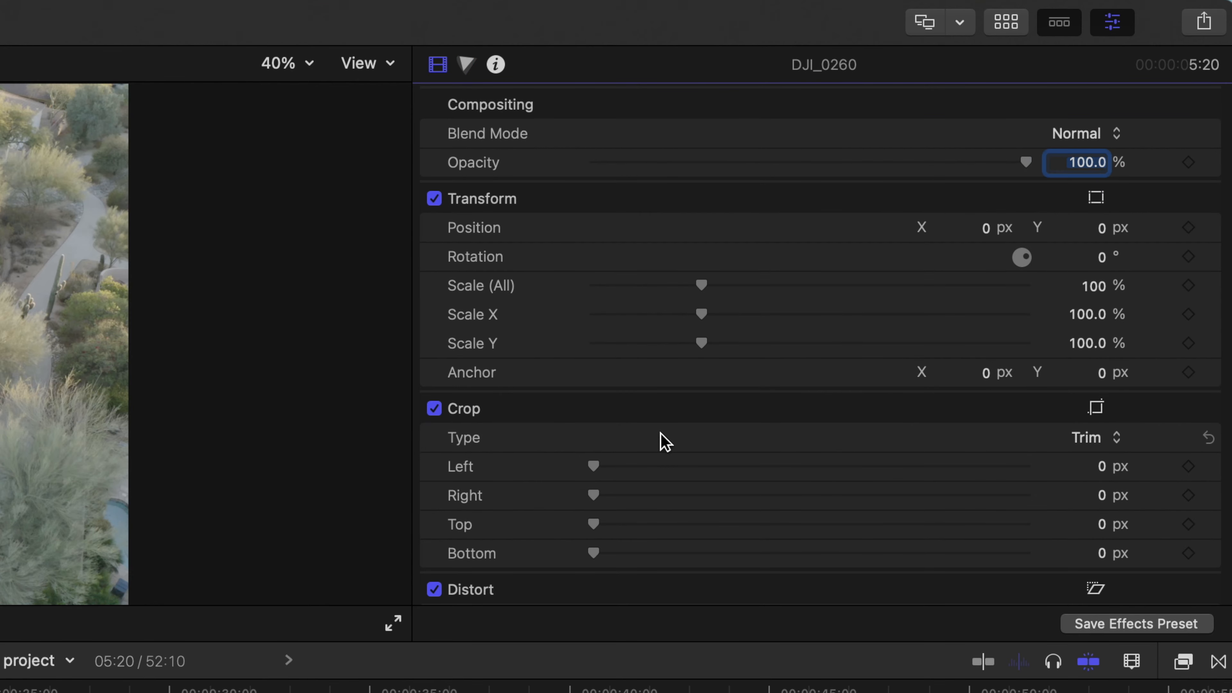
pyautogui.scroll(-2, 643, 454)
pyautogui.scroll(-10, 643, 453)
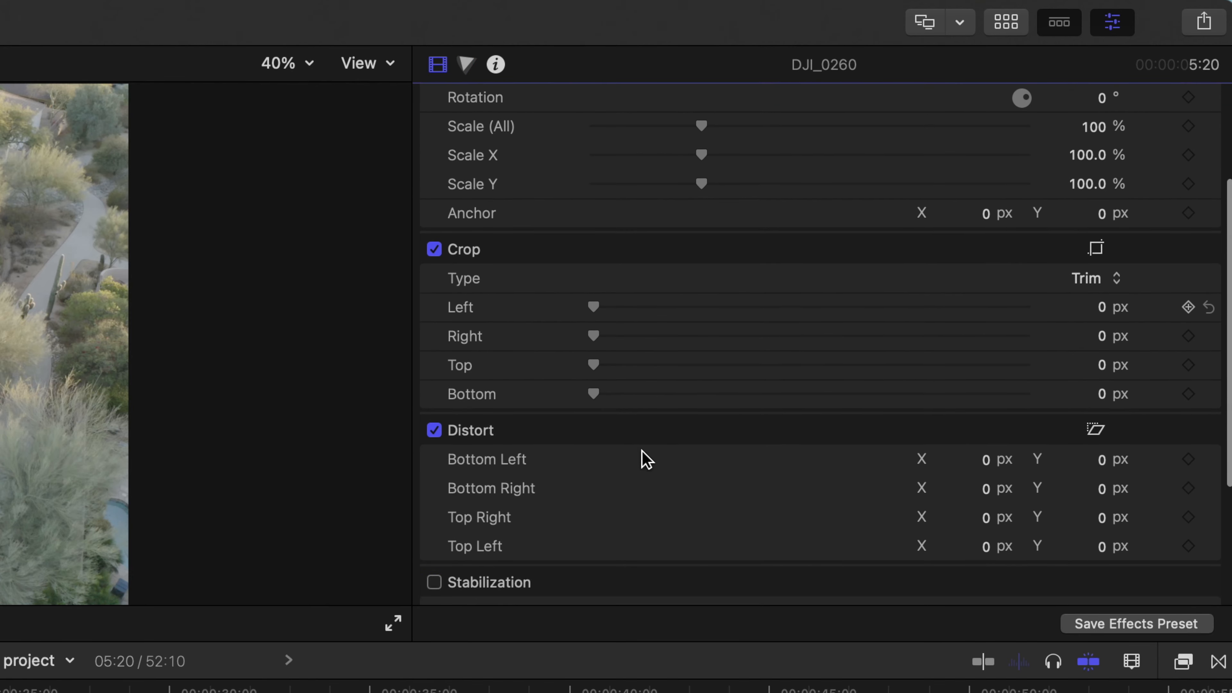
pyautogui.scroll(12, 642, 452)
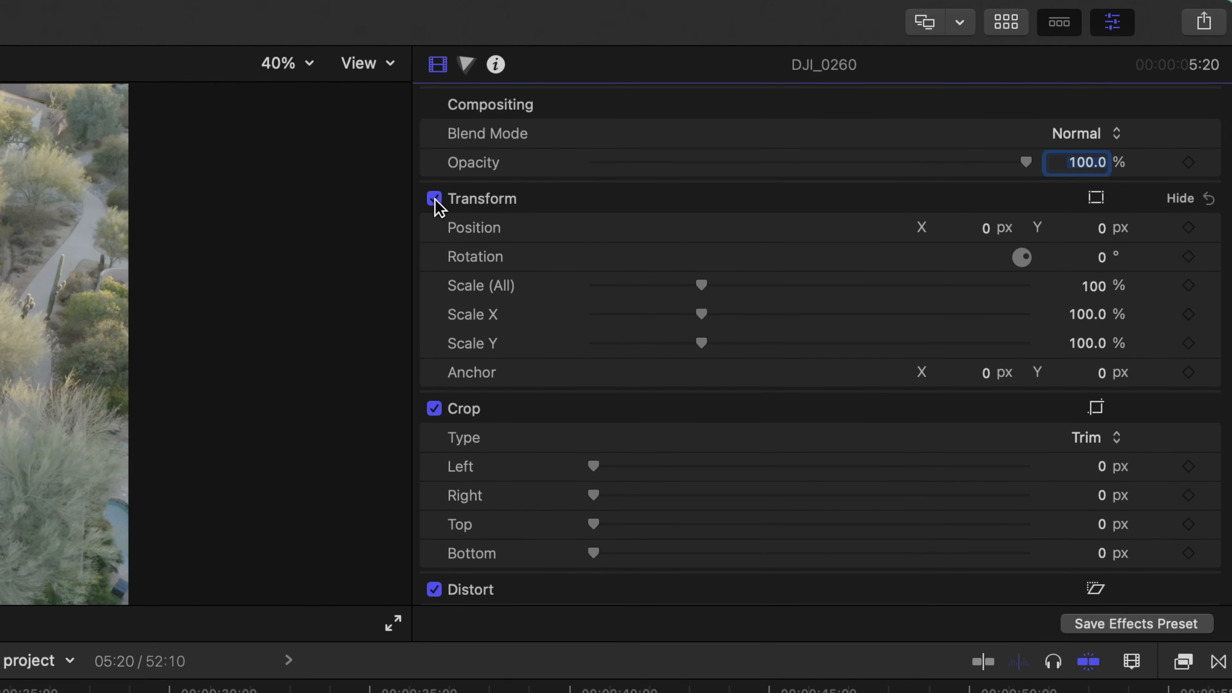
# - Examine the clip's remaining video properties, including Crop, Distort, Stabilization, Rolling Shutter and Spatial Conform
pyautogui.scroll(-2, 453, 538)
pyautogui.scroll(-5, 452, 541)
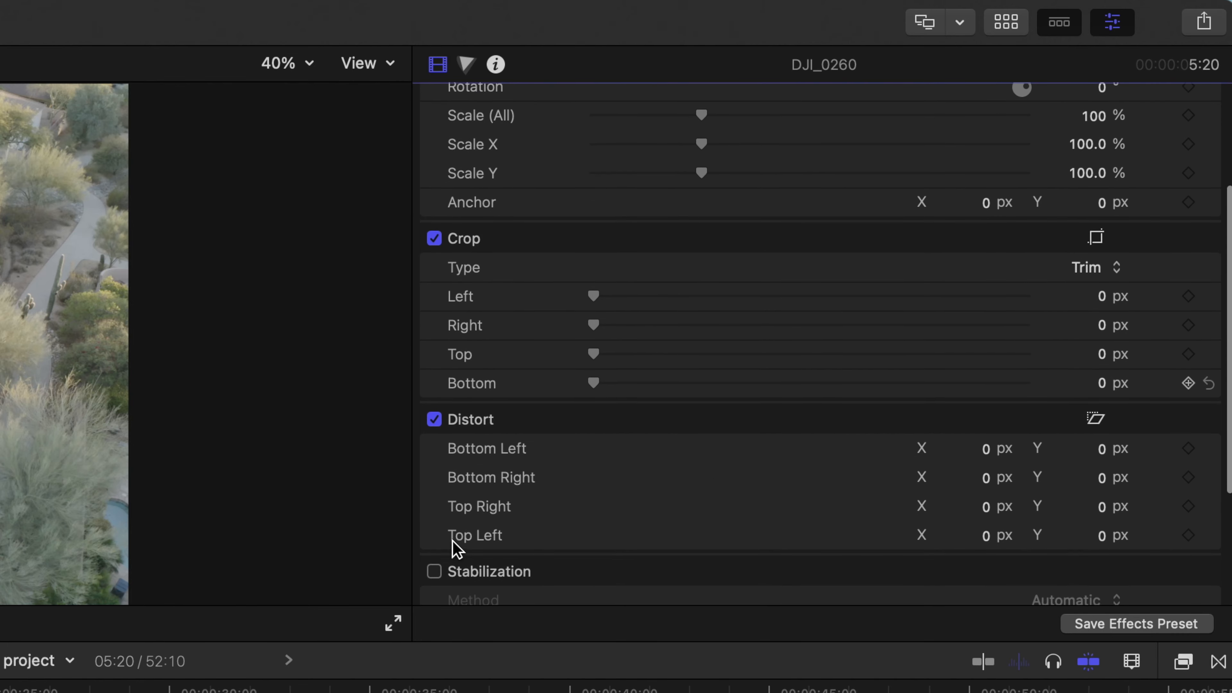
pyautogui.scroll(-4, 453, 541)
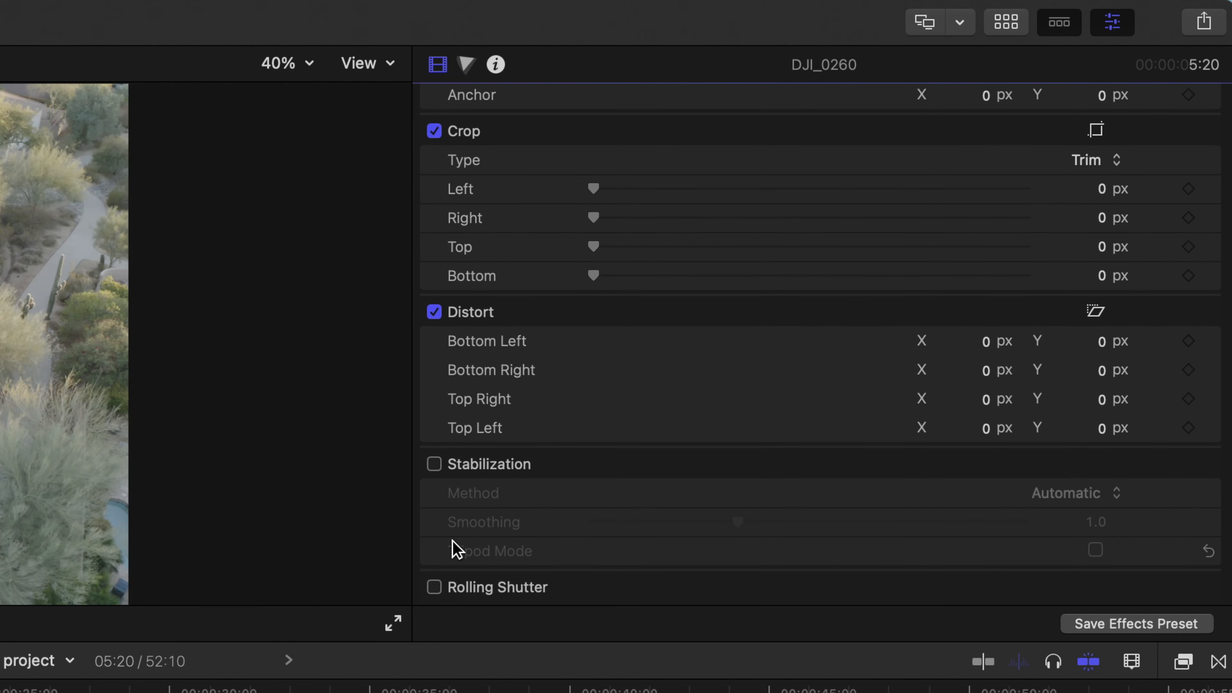
pyautogui.scroll(10, 492, 208)
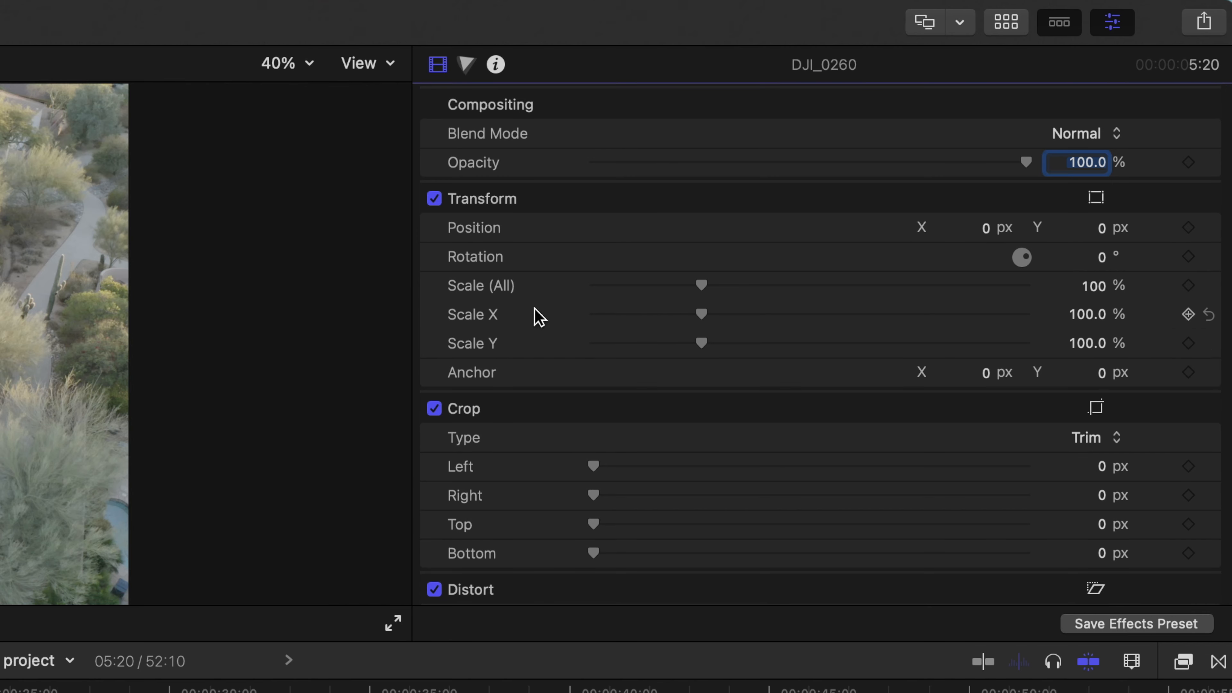
pyautogui.moveTo(1023, 162); pyautogui.dragTo(1095, 215)
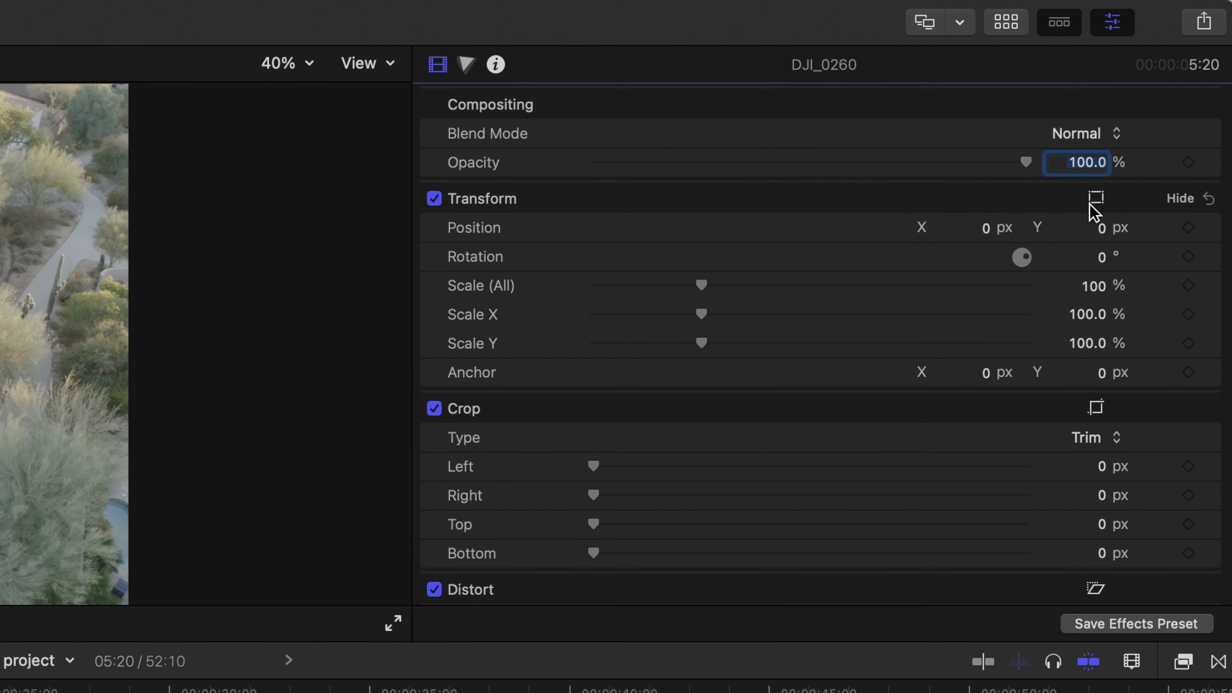
pyautogui.scroll(-1, 720, 461)
pyautogui.scroll(-10, 720, 461)
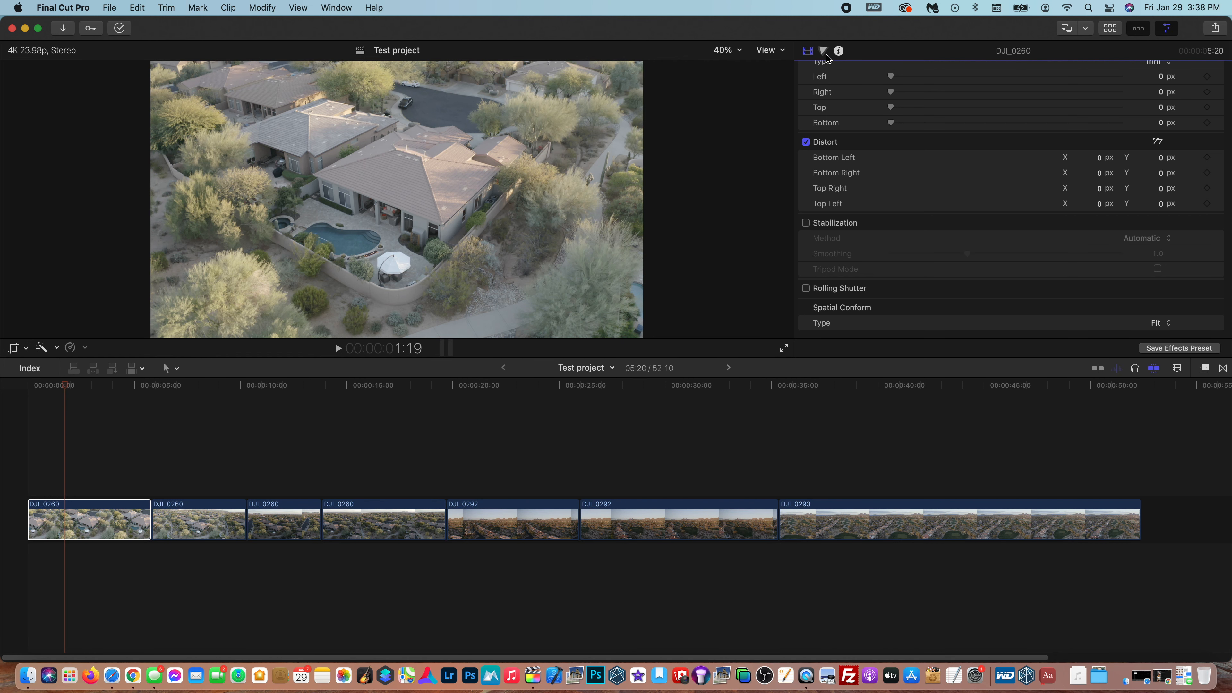
# - Tint the first DJI_0260 clip warm orange by setting the Color Board's master color to 34° and 6%
pyautogui.click(466, 64)
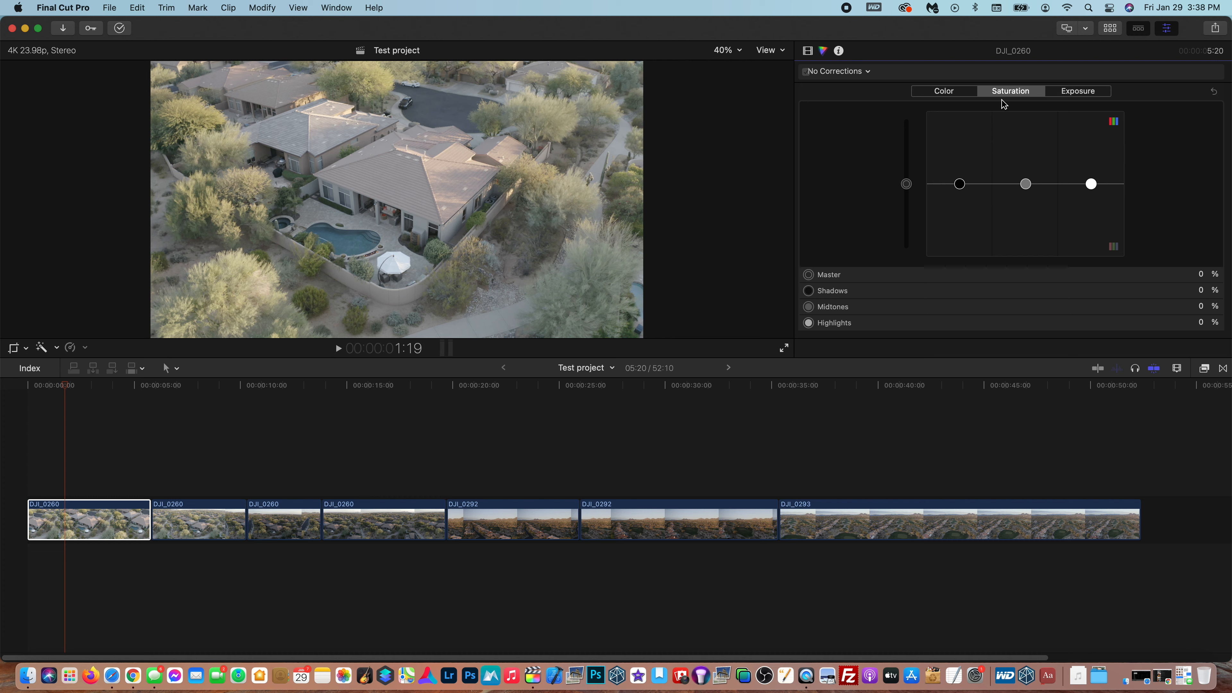
pyautogui.click(952, 93)
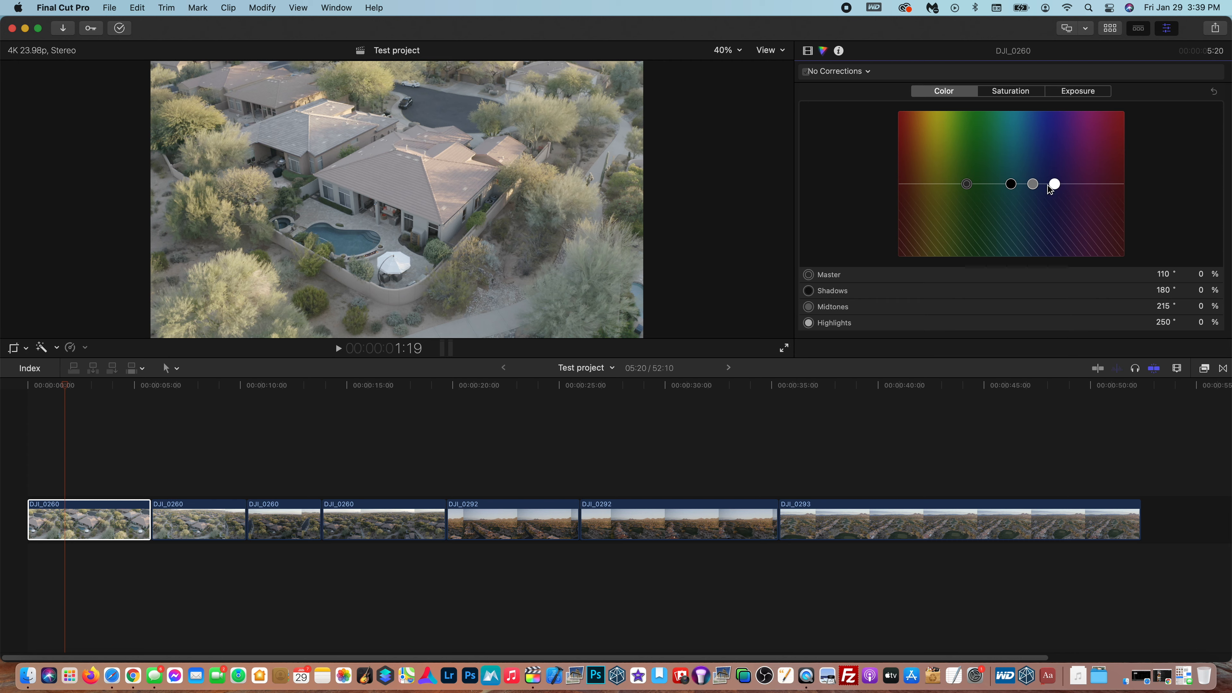
pyautogui.moveTo(968, 184); pyautogui.dragTo(922, 185)
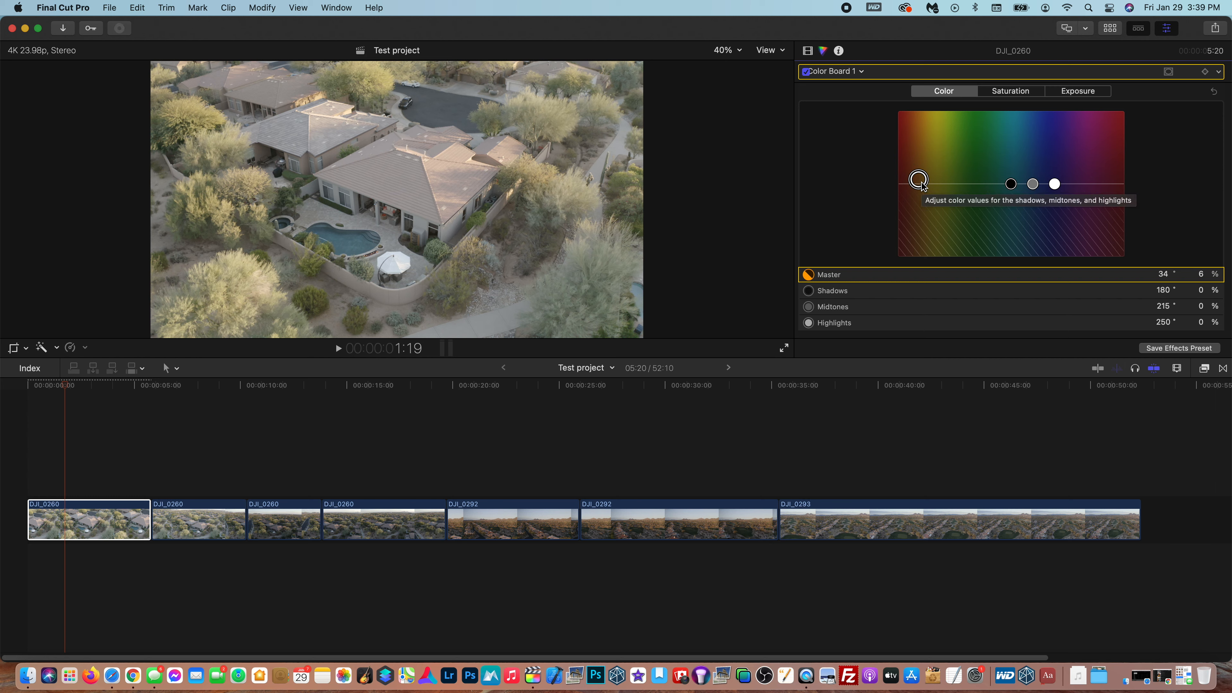
pyautogui.moveTo(921, 184)
pyautogui.mouseDown()
pyautogui.moveTo(922, 152)
pyautogui.moveTo(922, 182)
pyautogui.mouseUp()
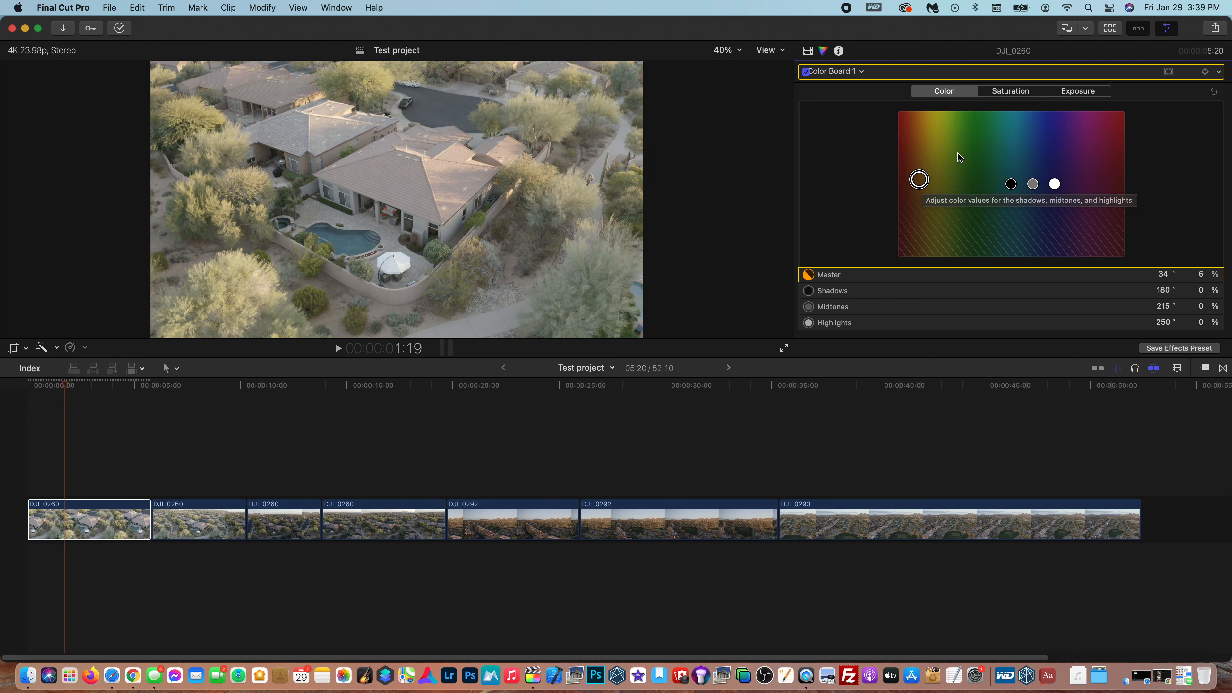
# - Try the master saturation at 100% and 0%, and set it to 96% in the Color Board
pyautogui.click(1037, 94)
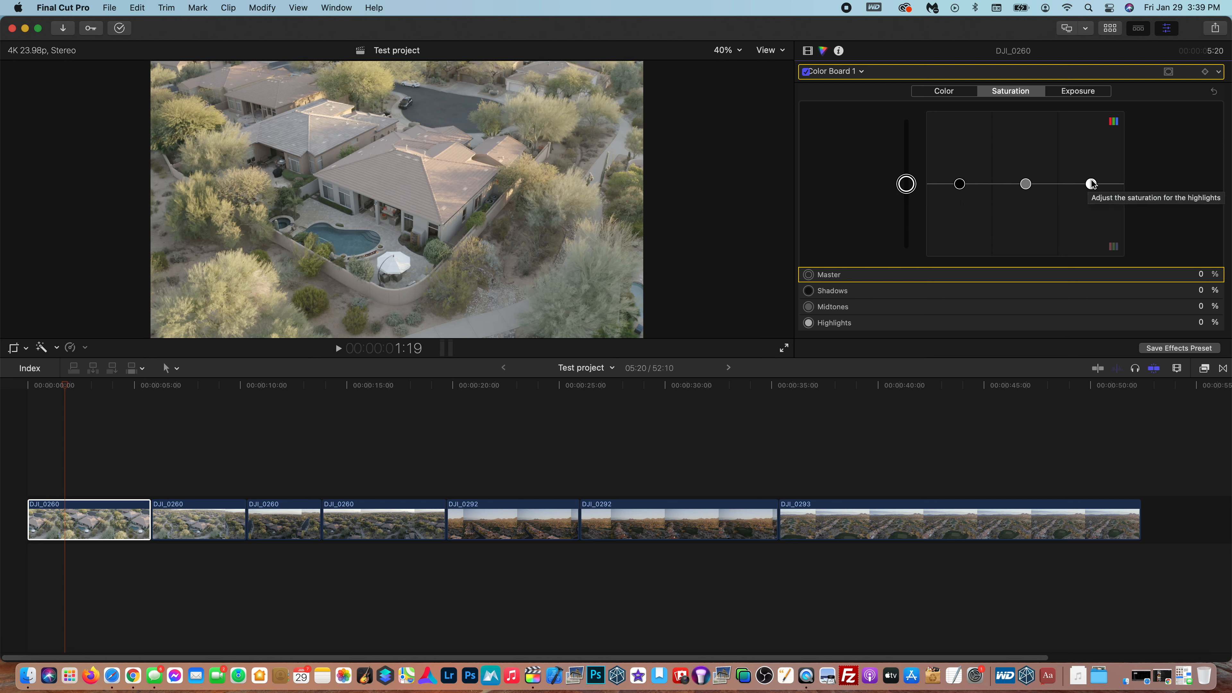
pyautogui.moveTo(907, 185); pyautogui.dragTo(918, 101)
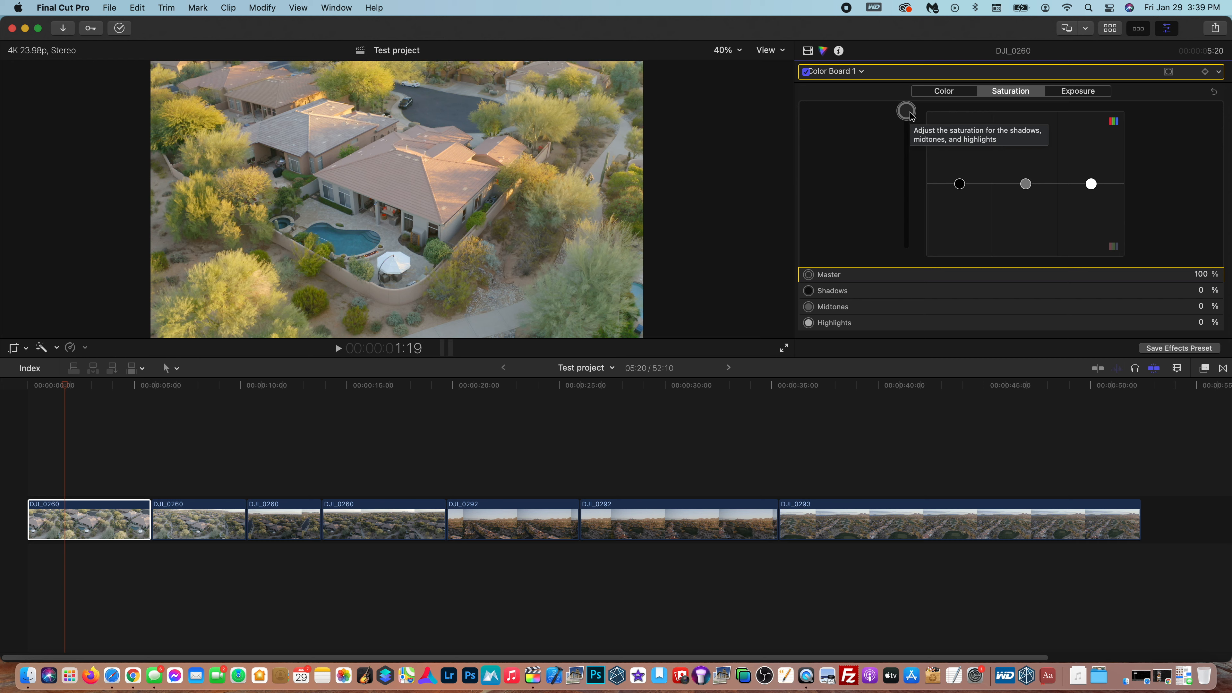
pyautogui.moveTo(910, 114); pyautogui.dragTo(934, 188)
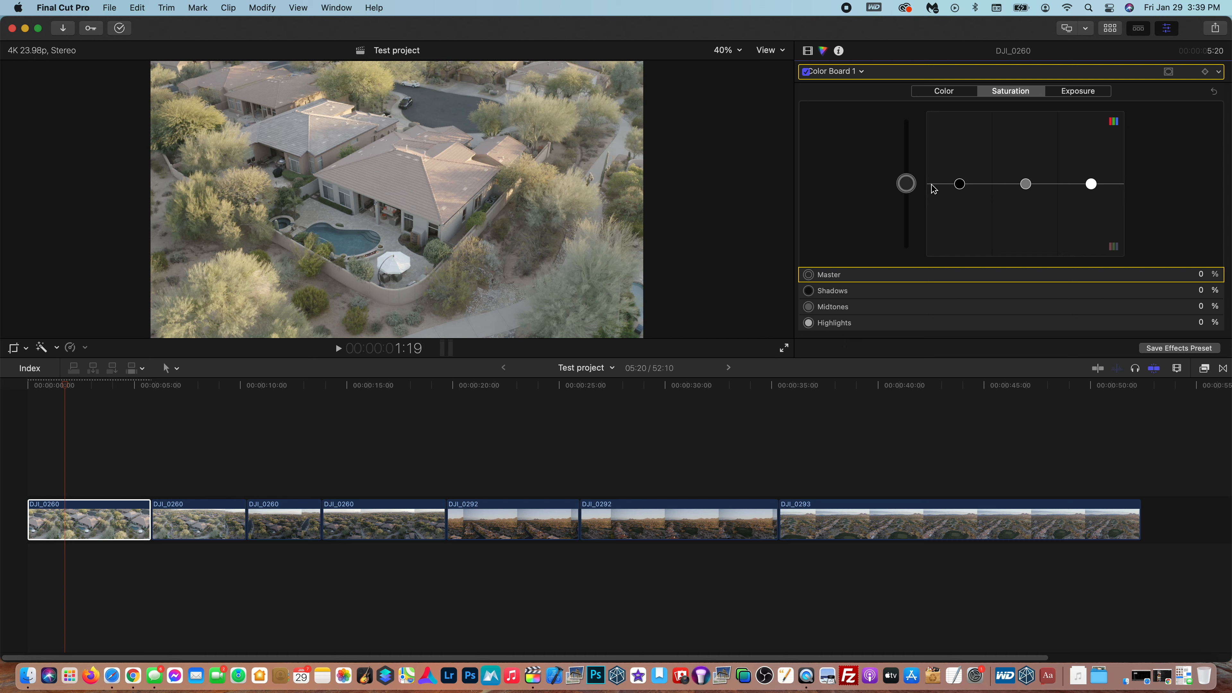
pyautogui.moveTo(906, 184); pyautogui.dragTo(922, 120)
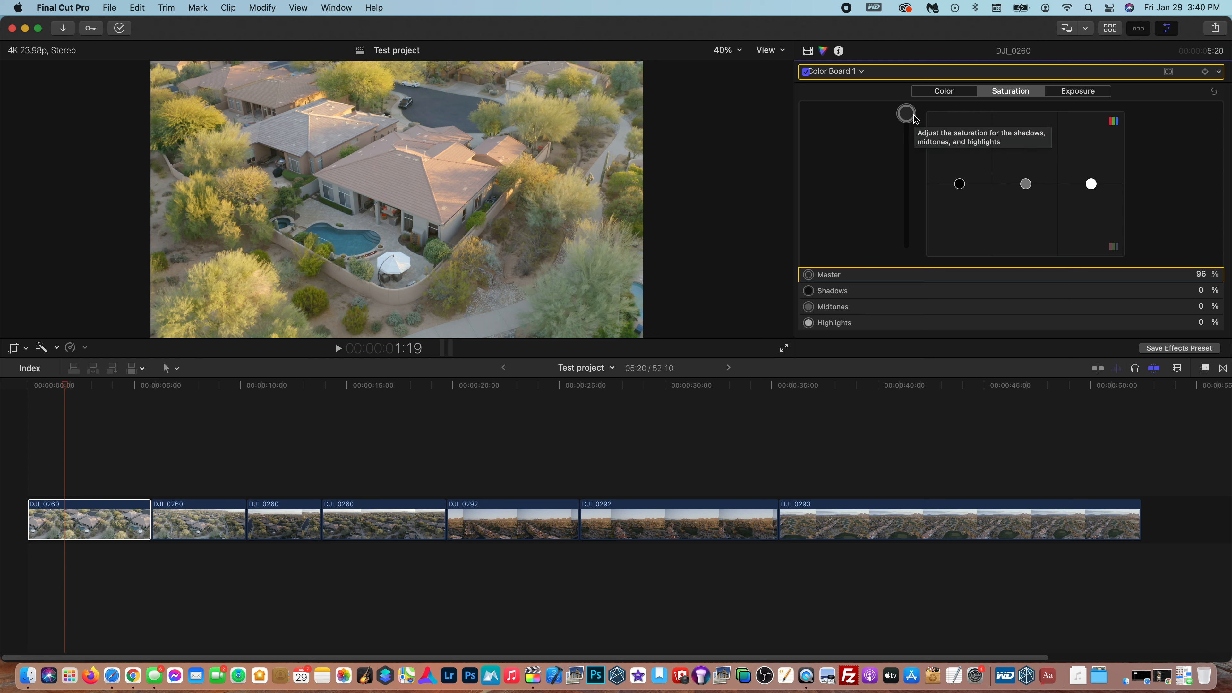
# - Push the shadows and midtones saturation to 100%, then reduce the midtones to 37% and lower the shadows too
pyautogui.click(964, 184)
pyautogui.moveTo(964, 184); pyautogui.dragTo(960, 110)
pyautogui.moveTo(1025, 184); pyautogui.dragTo(1024, 70)
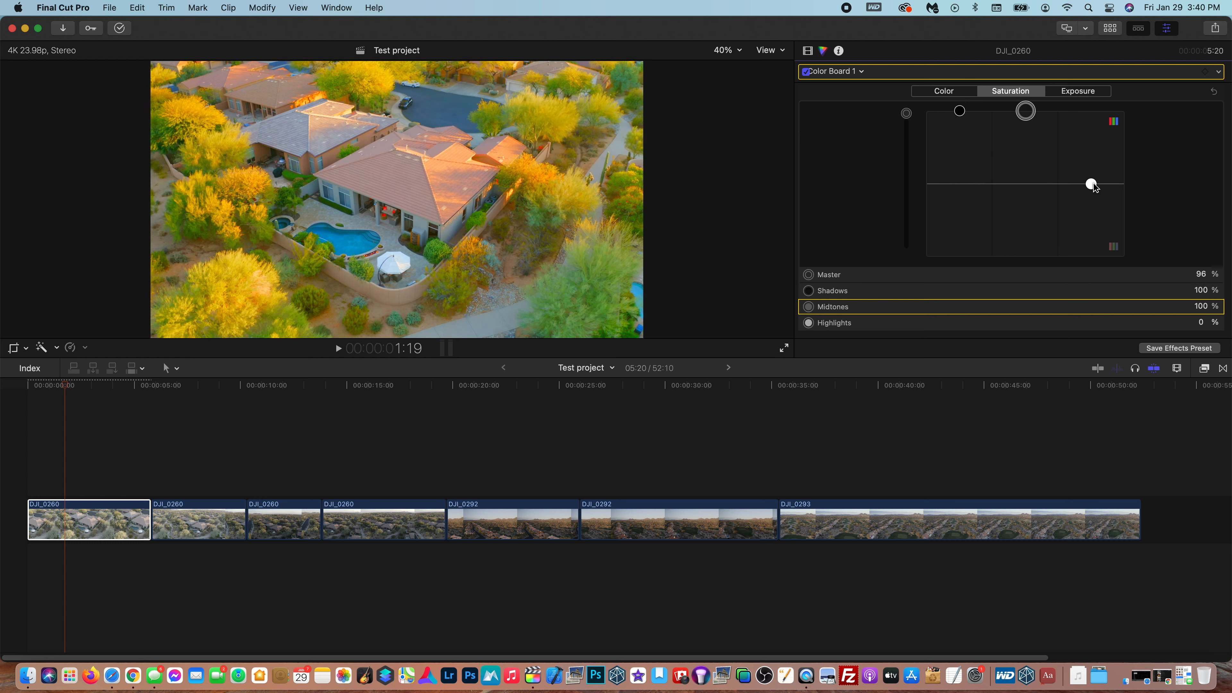
pyautogui.moveTo(1026, 111); pyautogui.dragTo(1026, 157)
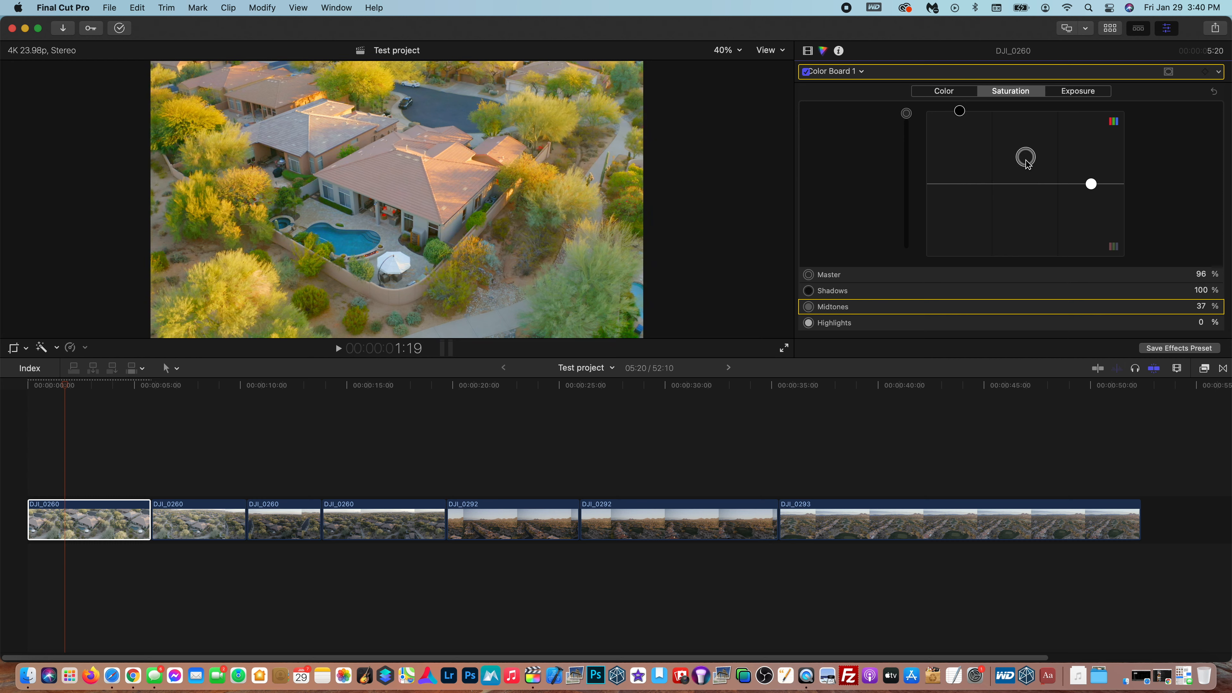
pyautogui.moveTo(963, 115); pyautogui.dragTo(965, 162)
pyautogui.click(1025, 157)
# - Adjust the clip's Color Board exposure to 16% for shadows, -66% for midtones and 13% for highlights
pyautogui.click(1082, 92)
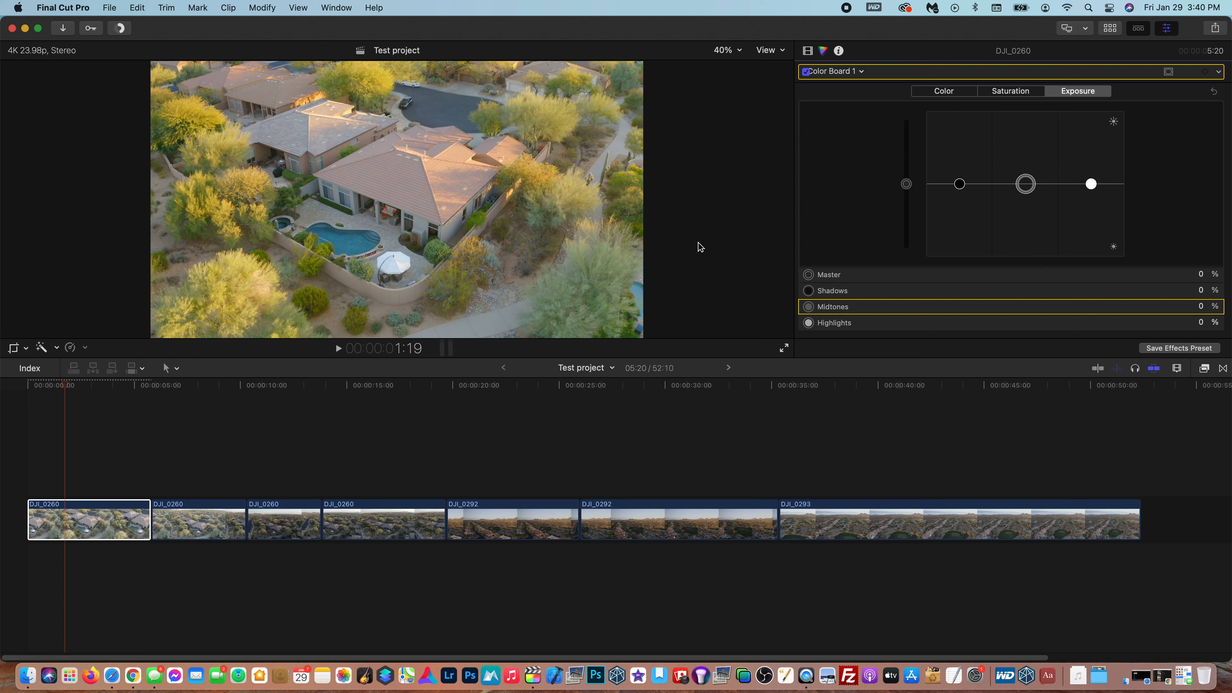
pyautogui.click(962, 185)
pyautogui.moveTo(963, 185); pyautogui.dragTo(1035, 235)
pyautogui.click(1026, 185)
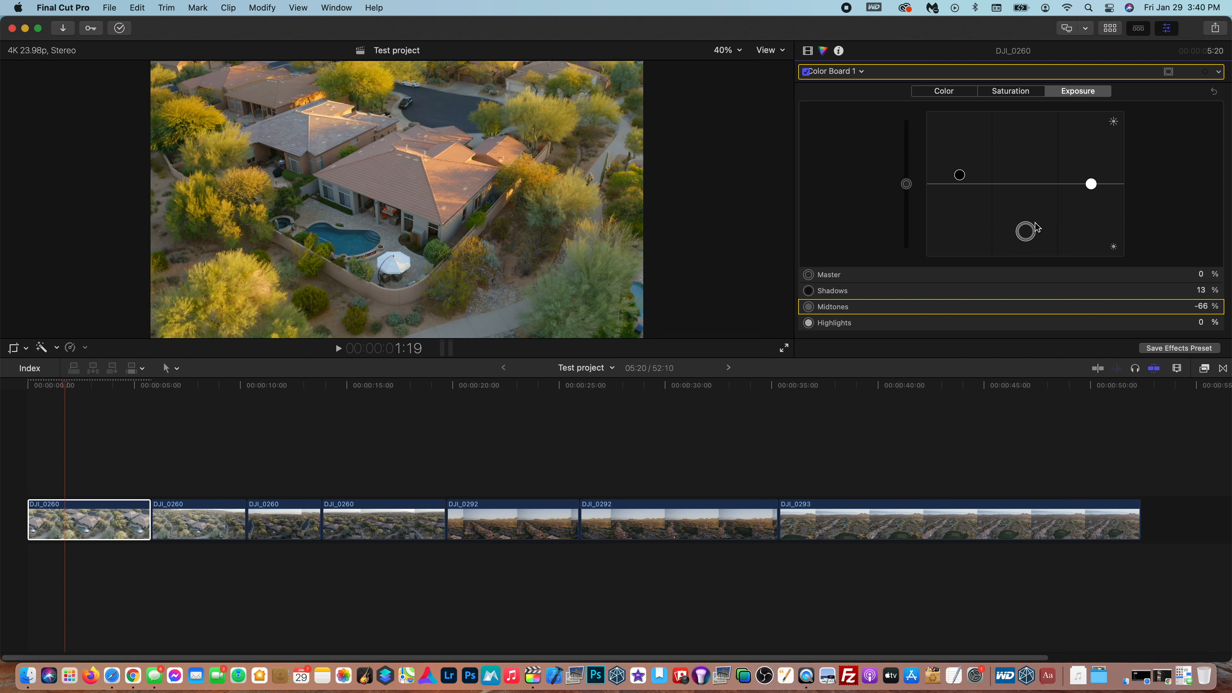
pyautogui.moveTo(965, 175); pyautogui.dragTo(967, 171)
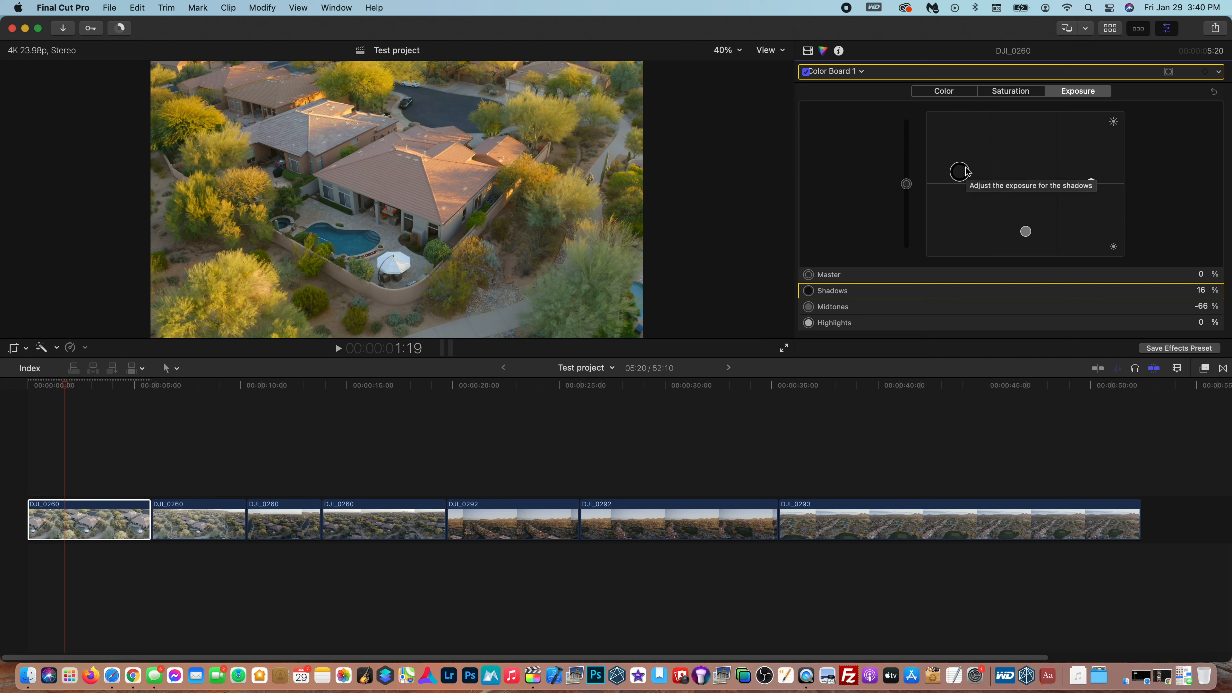
pyautogui.click(1095, 190)
pyautogui.moveTo(1096, 192); pyautogui.dragTo(1099, 183)
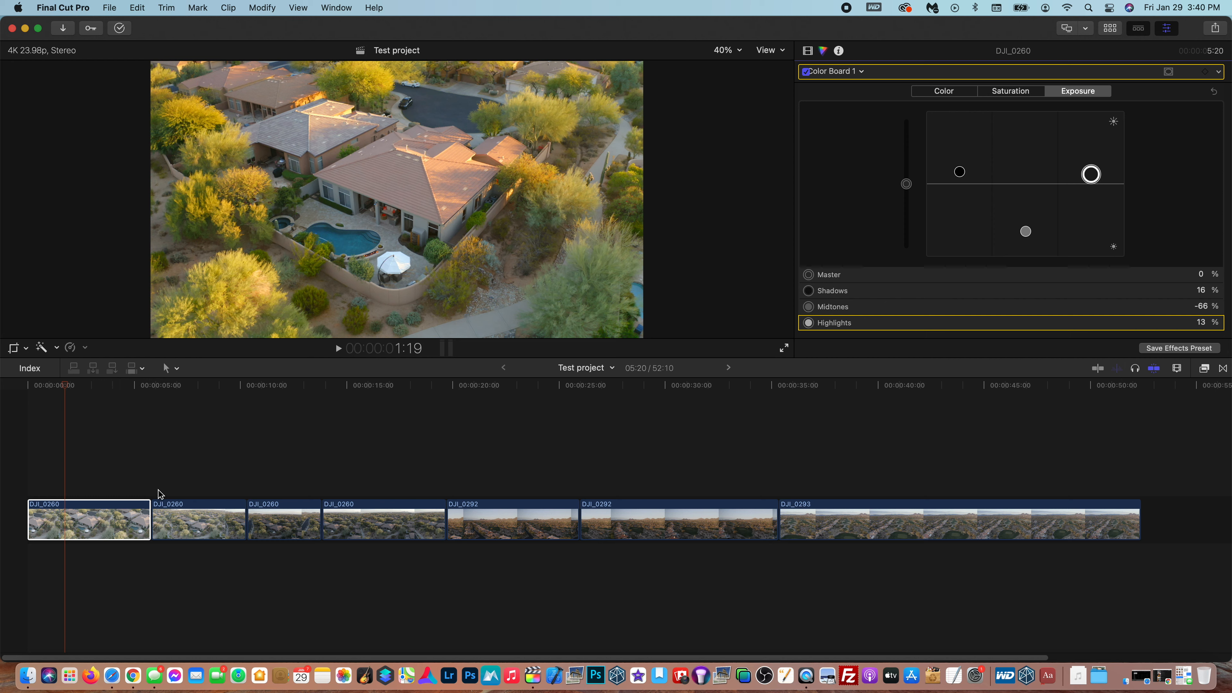
# - Copy the color-graded first DJI_0260 clip in the timeline
pyautogui.click(103, 536)
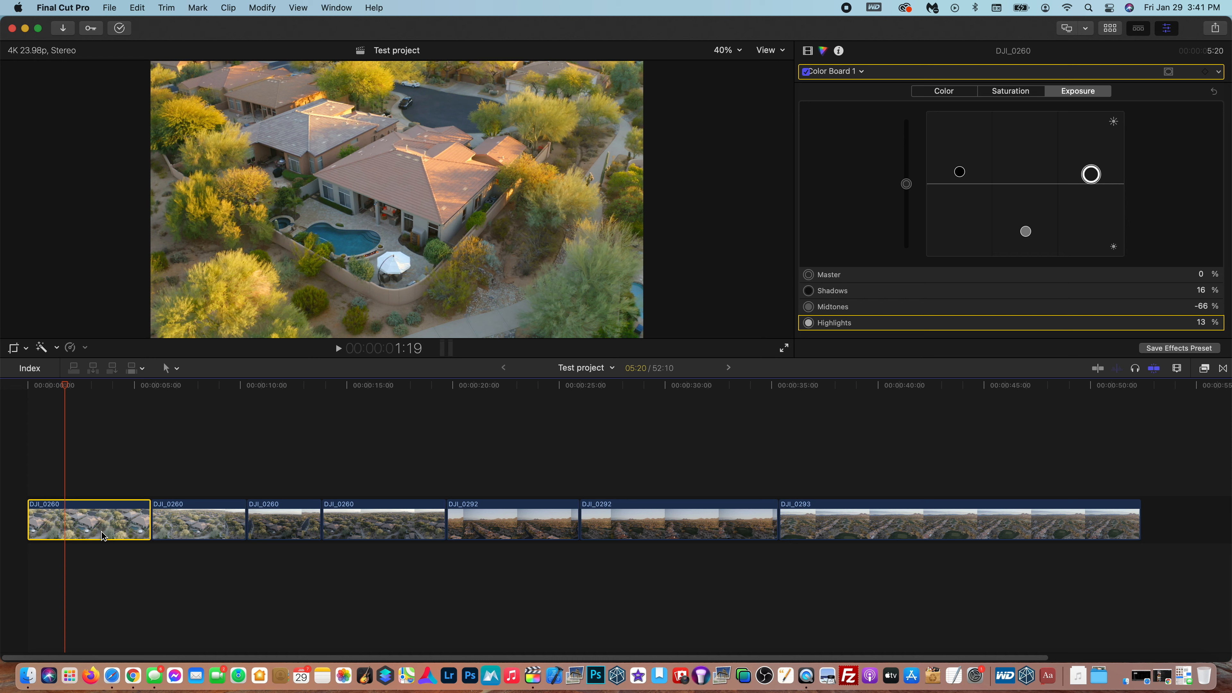
pyautogui.press('super+c')
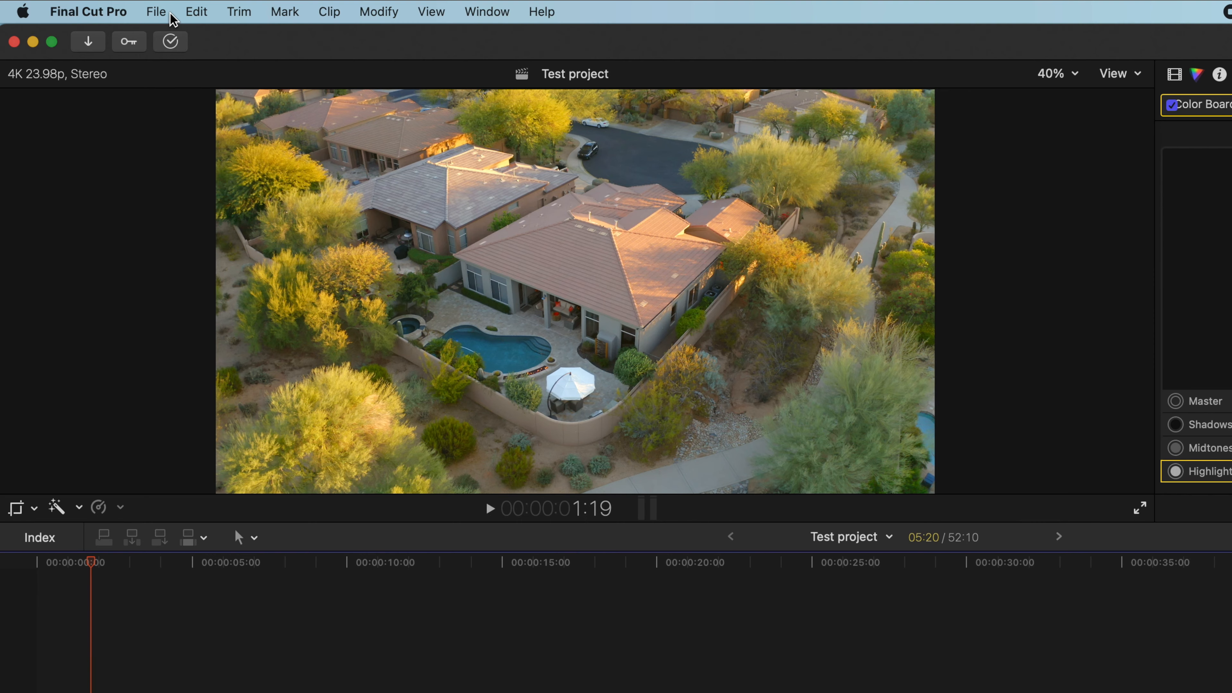
pyautogui.click(119, 10)
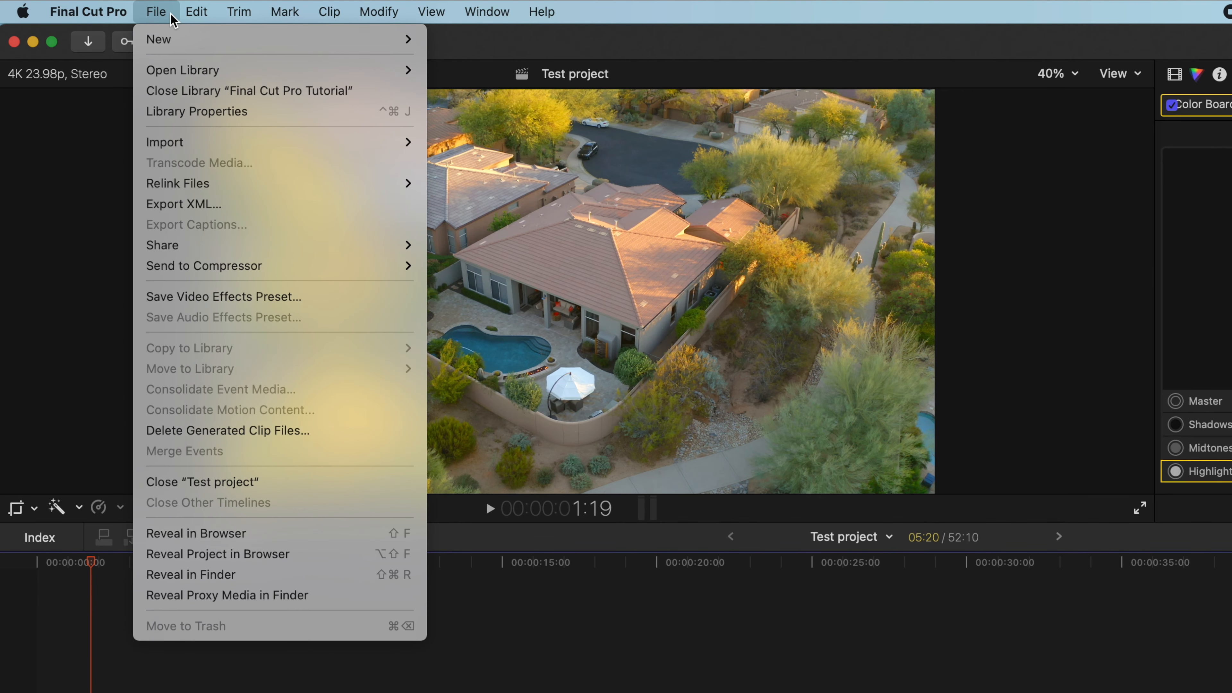
pyautogui.moveTo(196, 13)
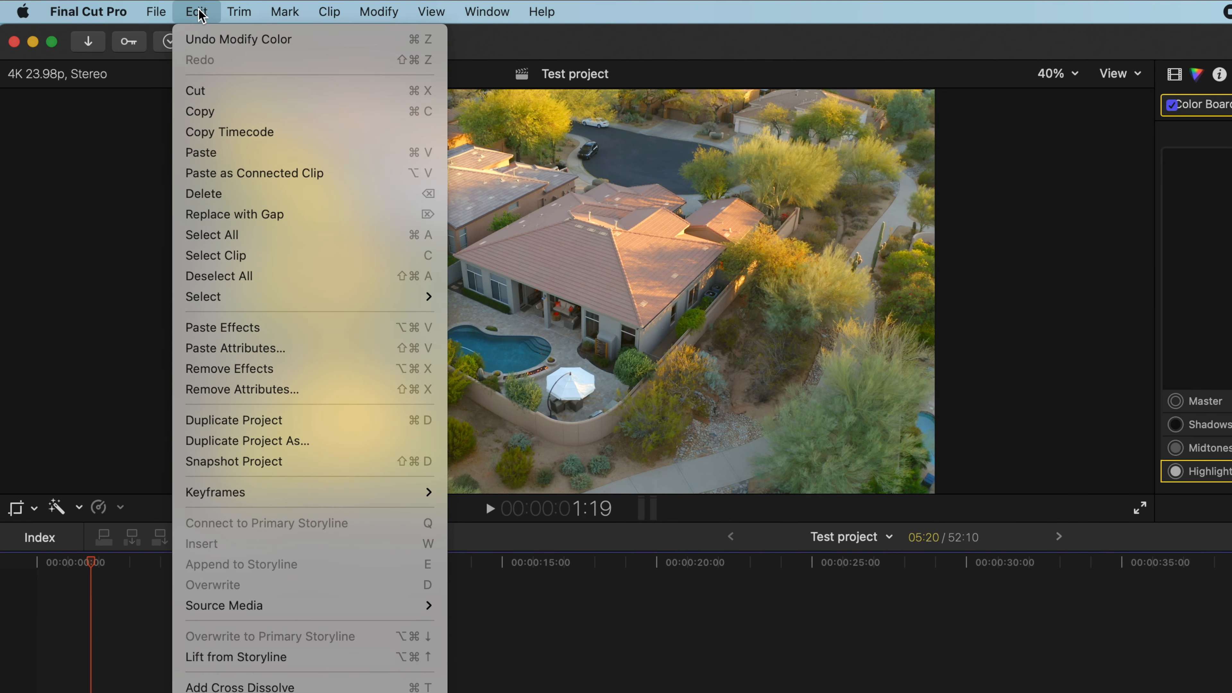
pyautogui.click(233, 112)
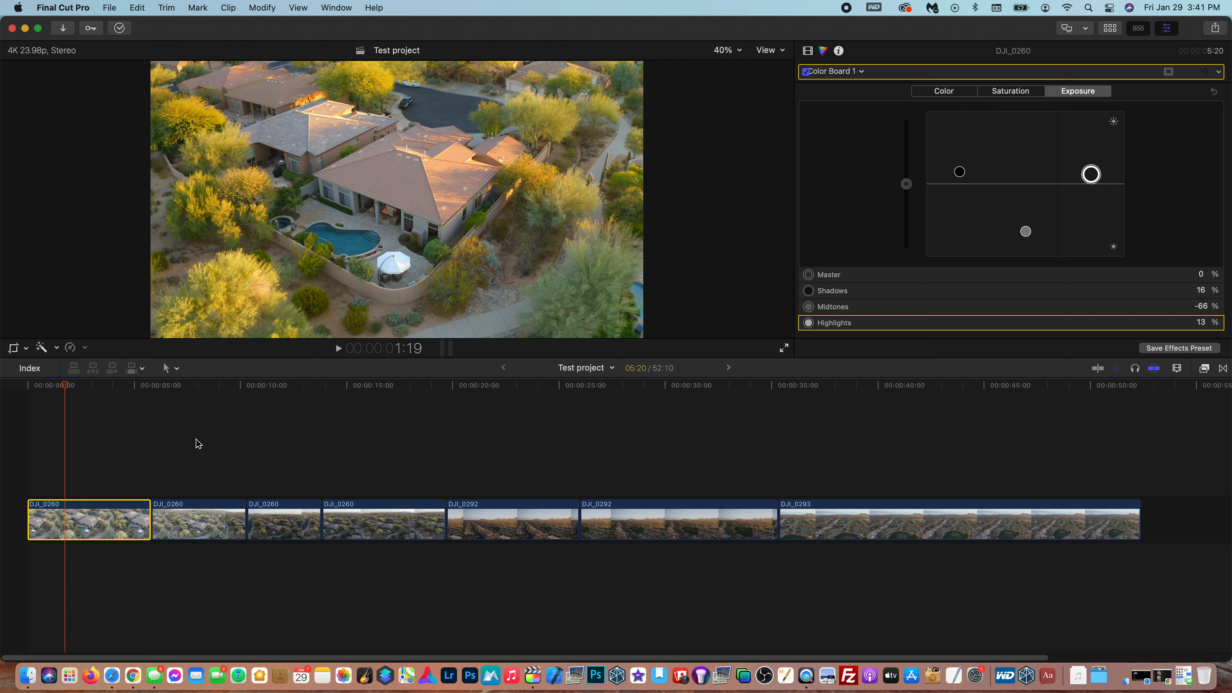
# - Select the other six timeline clips and paste only the Color Board 1 effect attribute onto them
pyautogui.moveTo(195, 439); pyautogui.dragTo(838, 569)
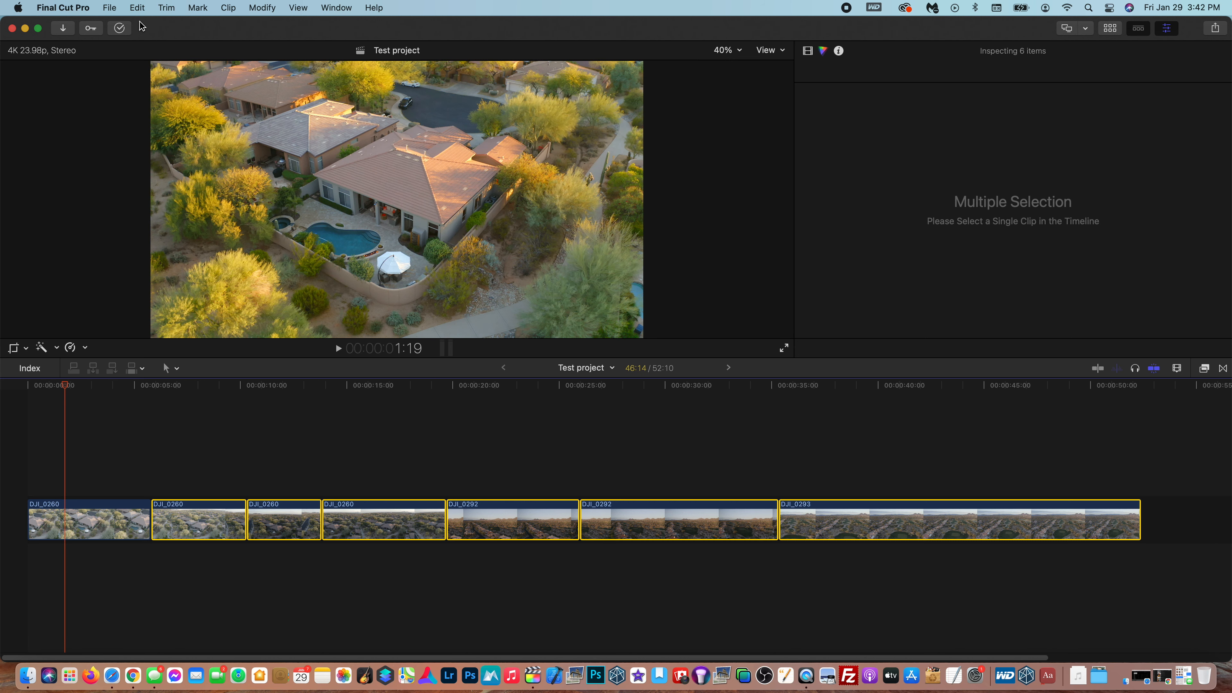
pyautogui.click(138, 12)
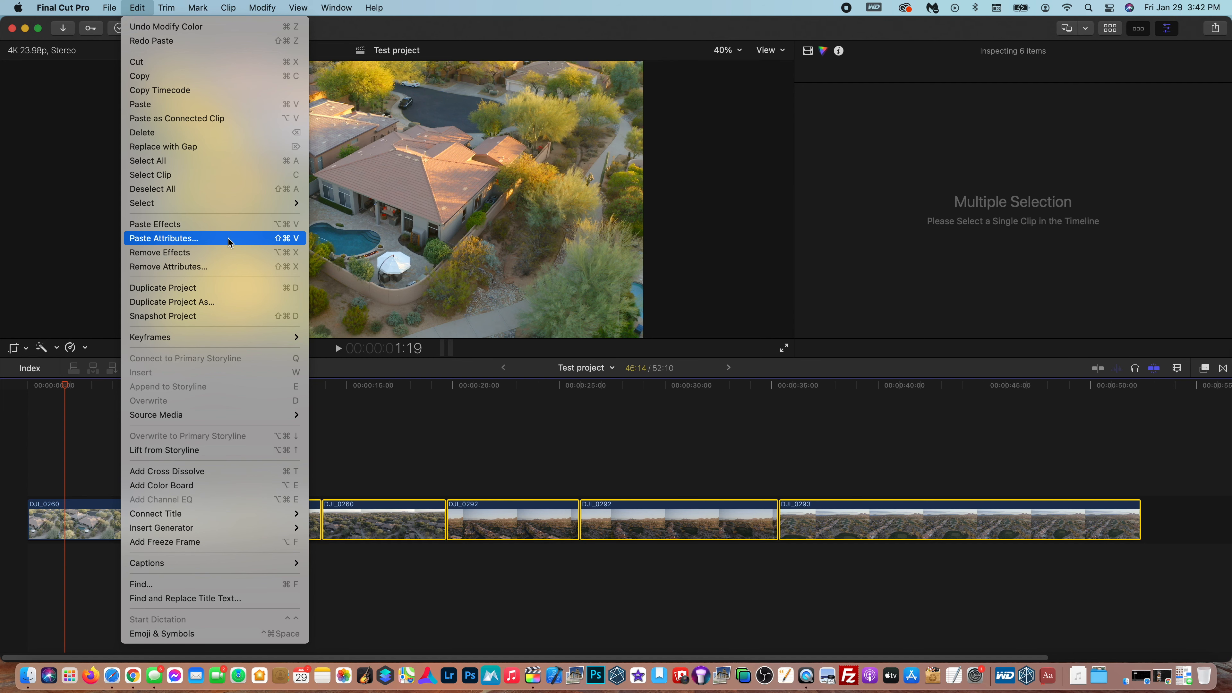
pyautogui.click(228, 237)
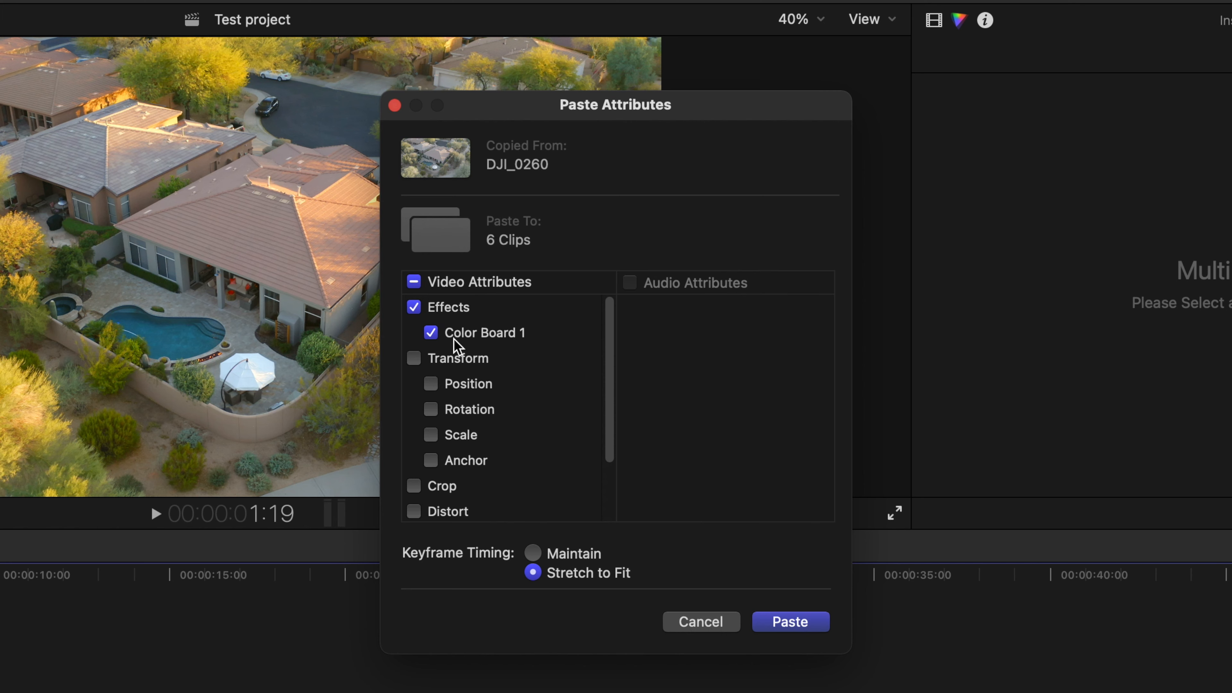
pyautogui.scroll(-2, 458, 393)
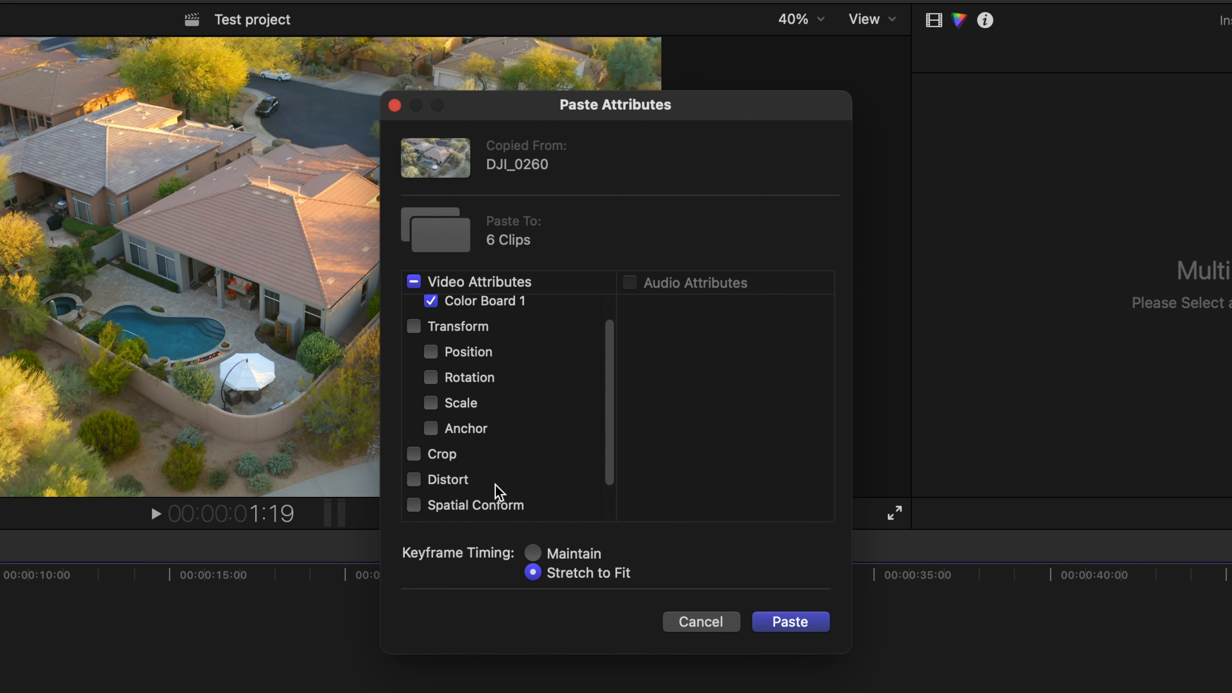
pyautogui.scroll(2, 489, 399)
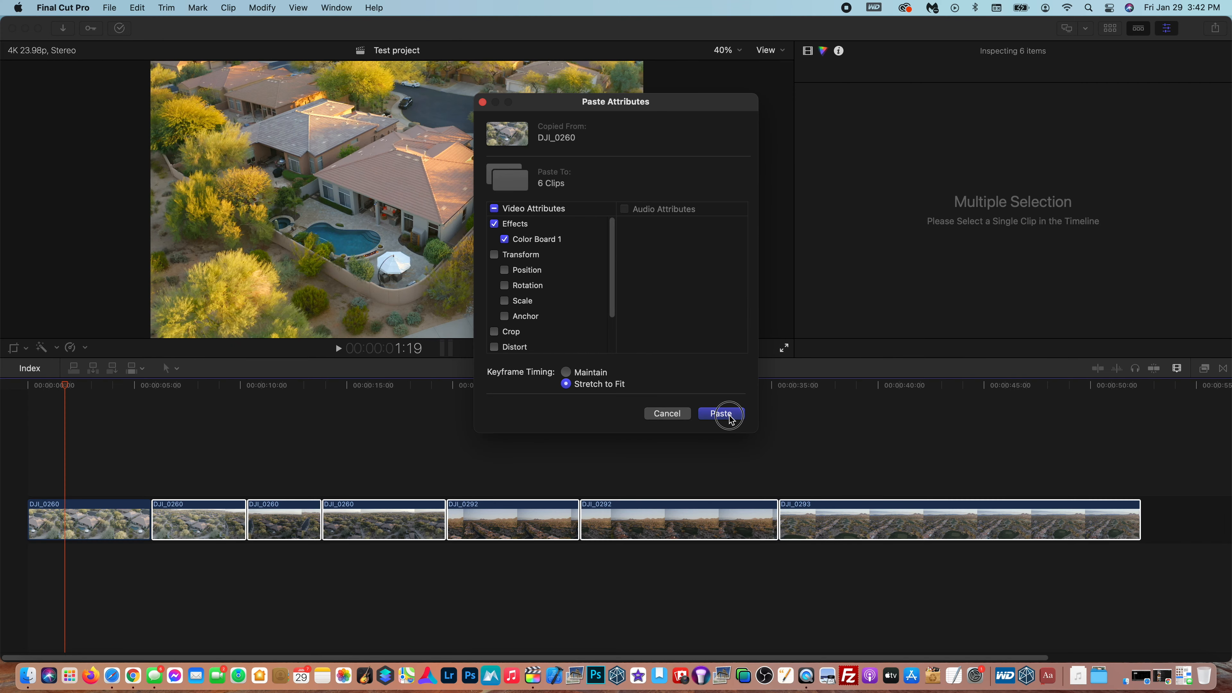
pyautogui.click(802, 626)
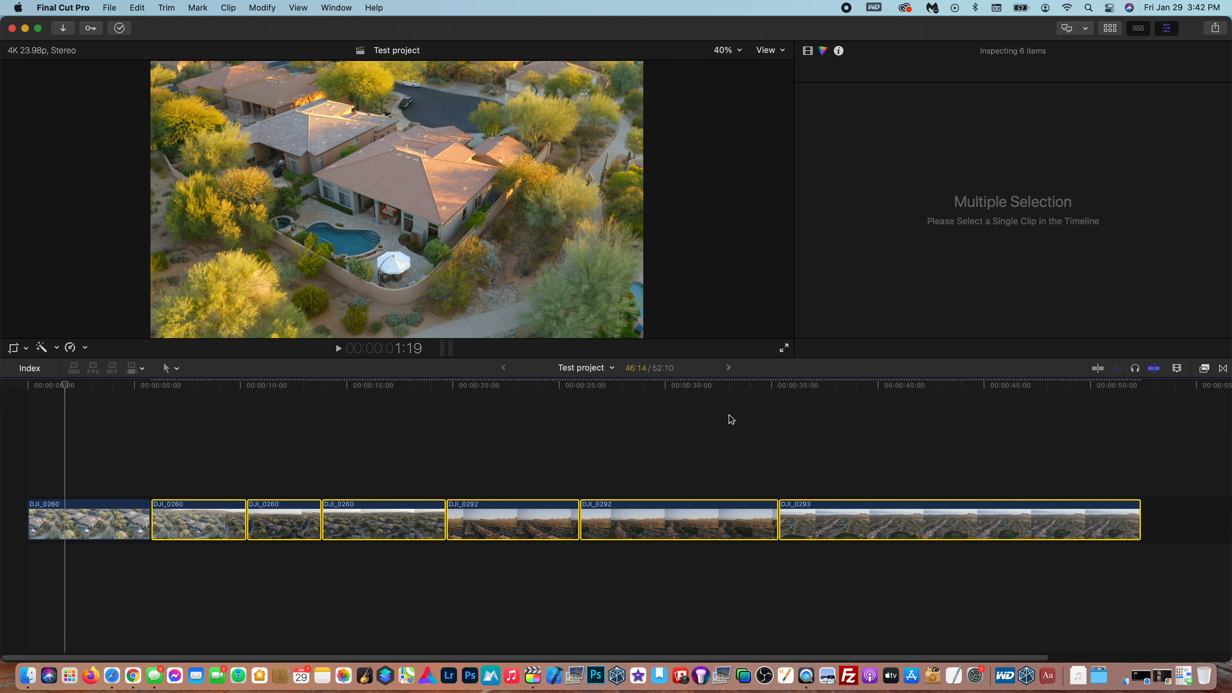
# - Skim through the graded clips and set the first DJI_0292 clip's midtones exposure to -43%
pyautogui.click(177, 447)
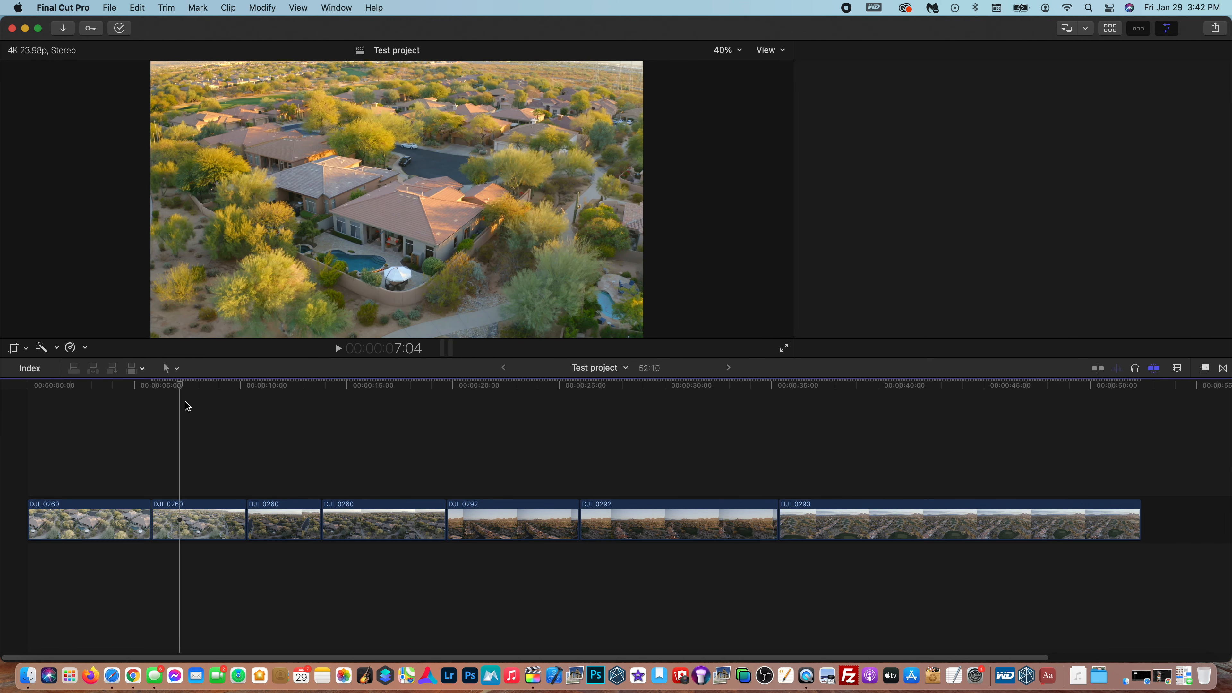
pyautogui.moveTo(182, 389); pyautogui.dragTo(667, 530)
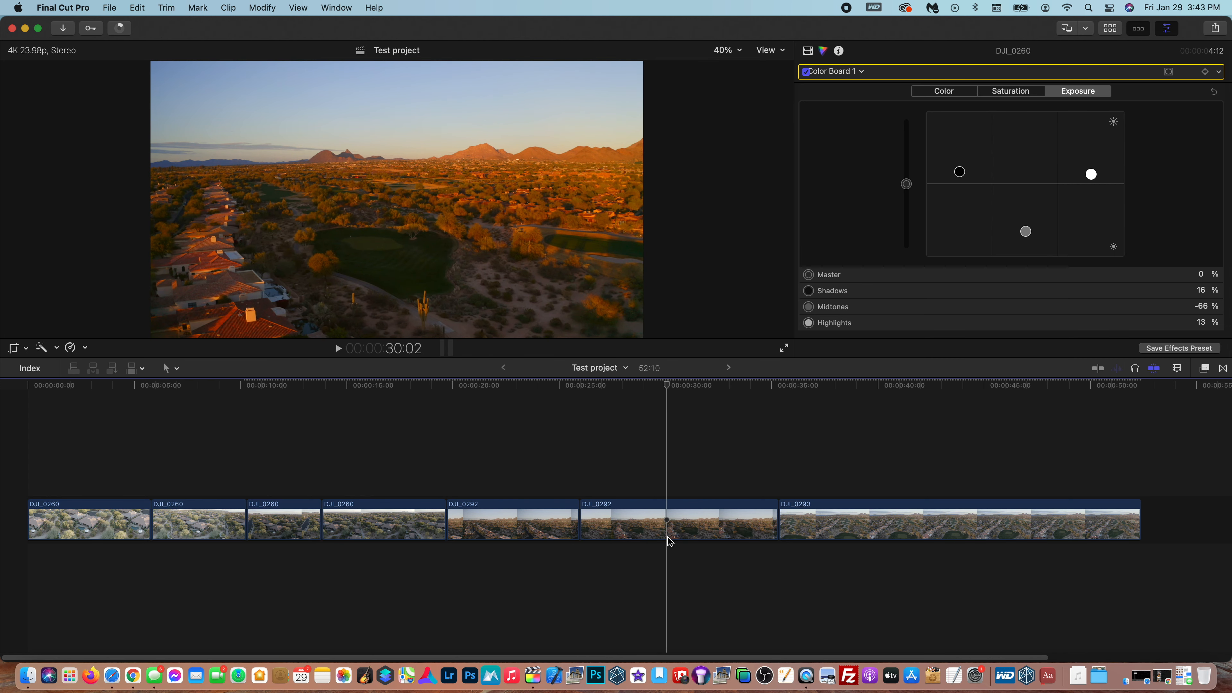
pyautogui.click(510, 519)
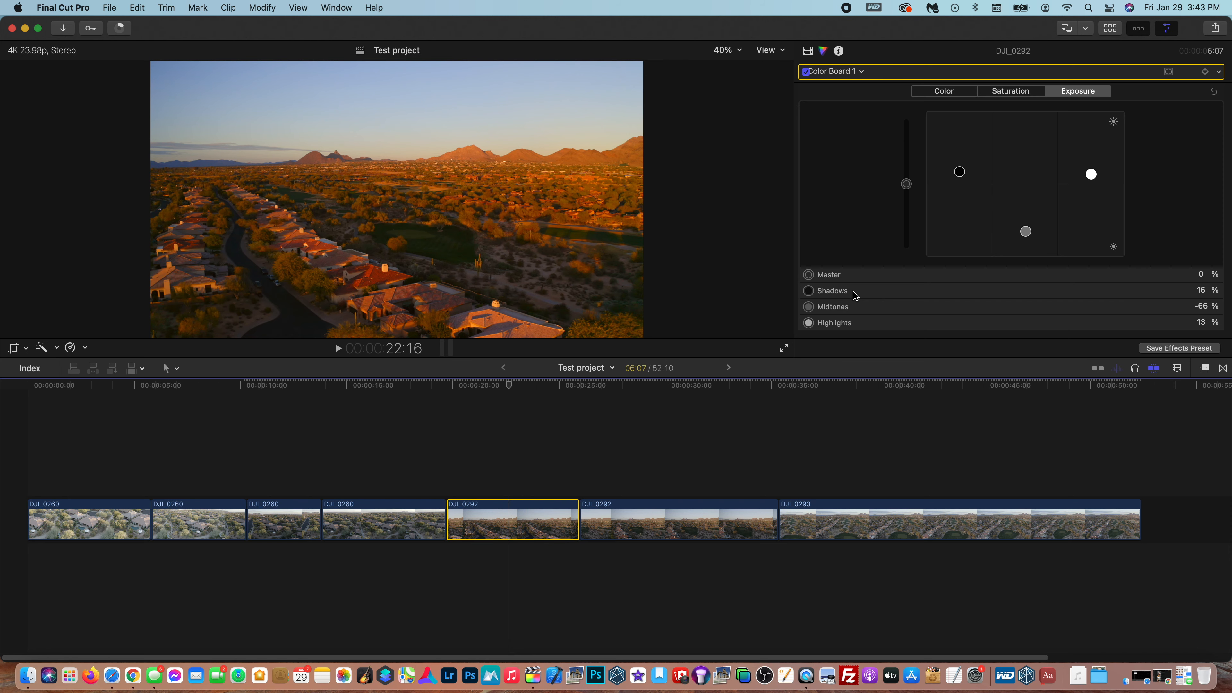
pyautogui.moveTo(508, 384); pyautogui.dragTo(524, 437)
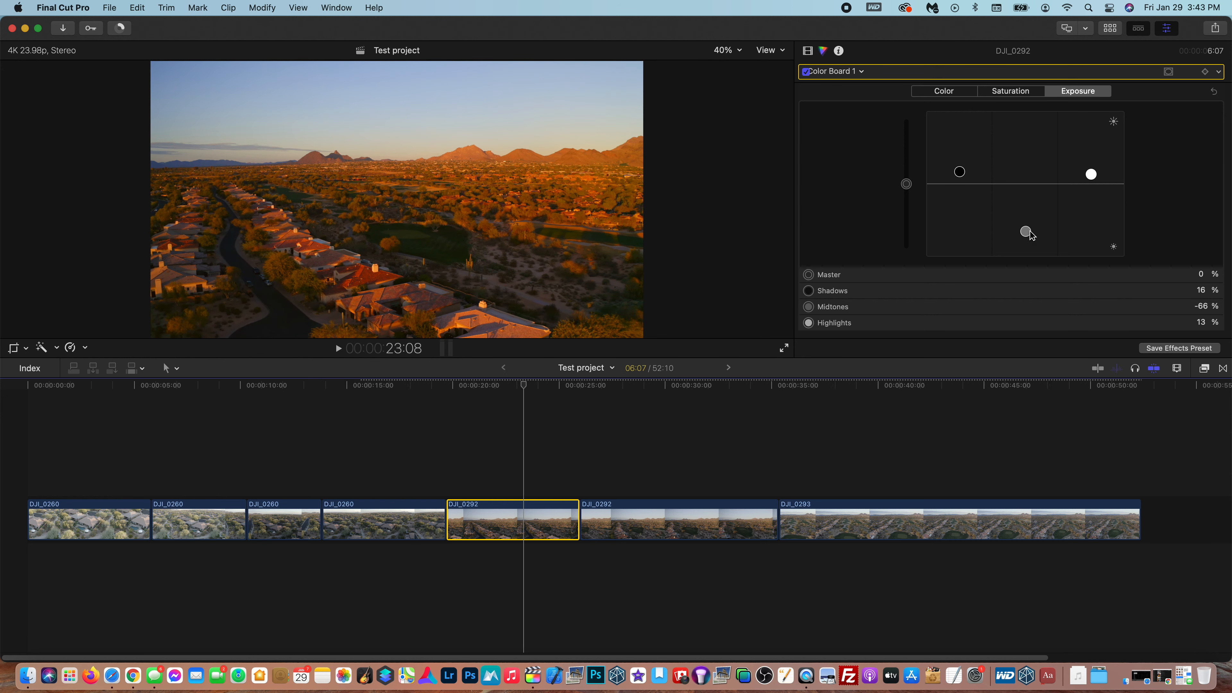
pyautogui.moveTo(1030, 235); pyautogui.dragTo(1034, 219)
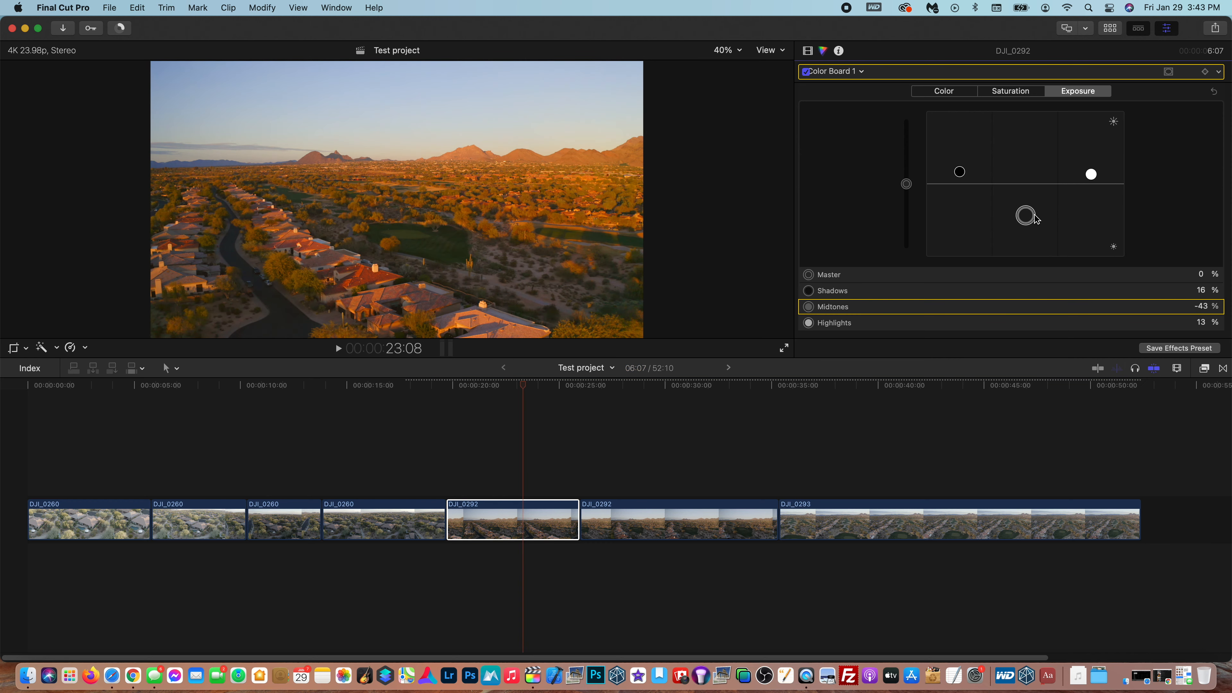
# - Set the second DJI_0292 clip's Color Board midtones exposure to -29%
pyautogui.click(635, 481)
pyautogui.click(645, 520)
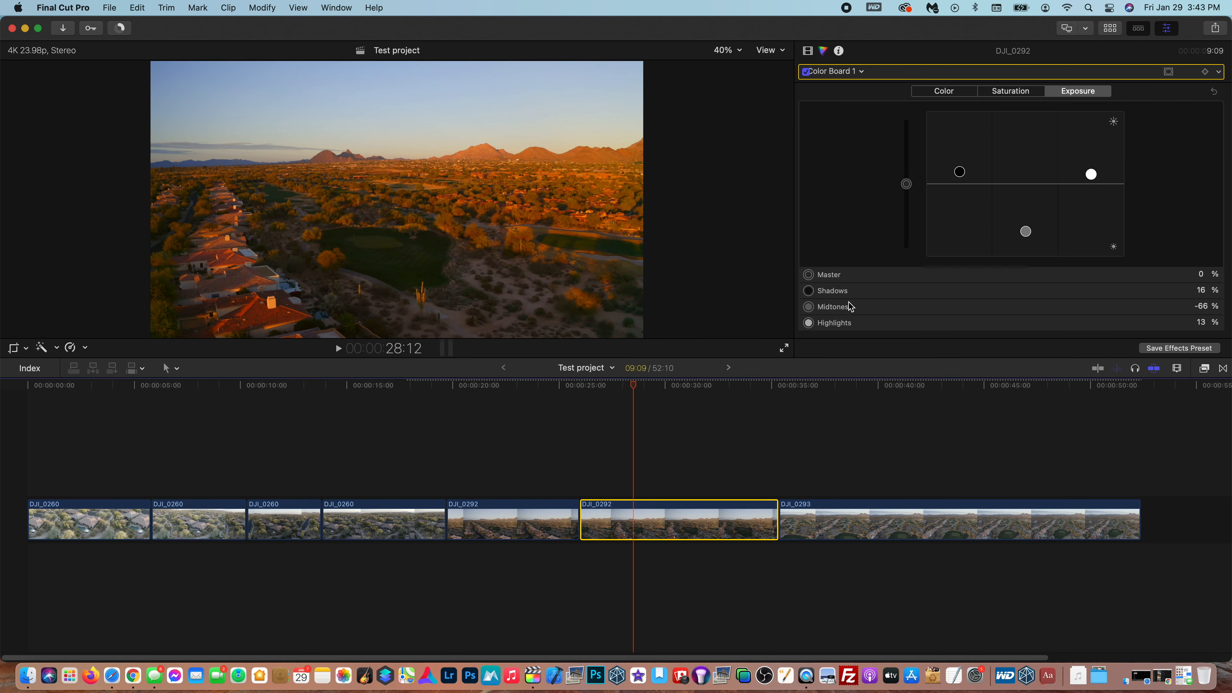
pyautogui.moveTo(1027, 238); pyautogui.dragTo(1025, 211)
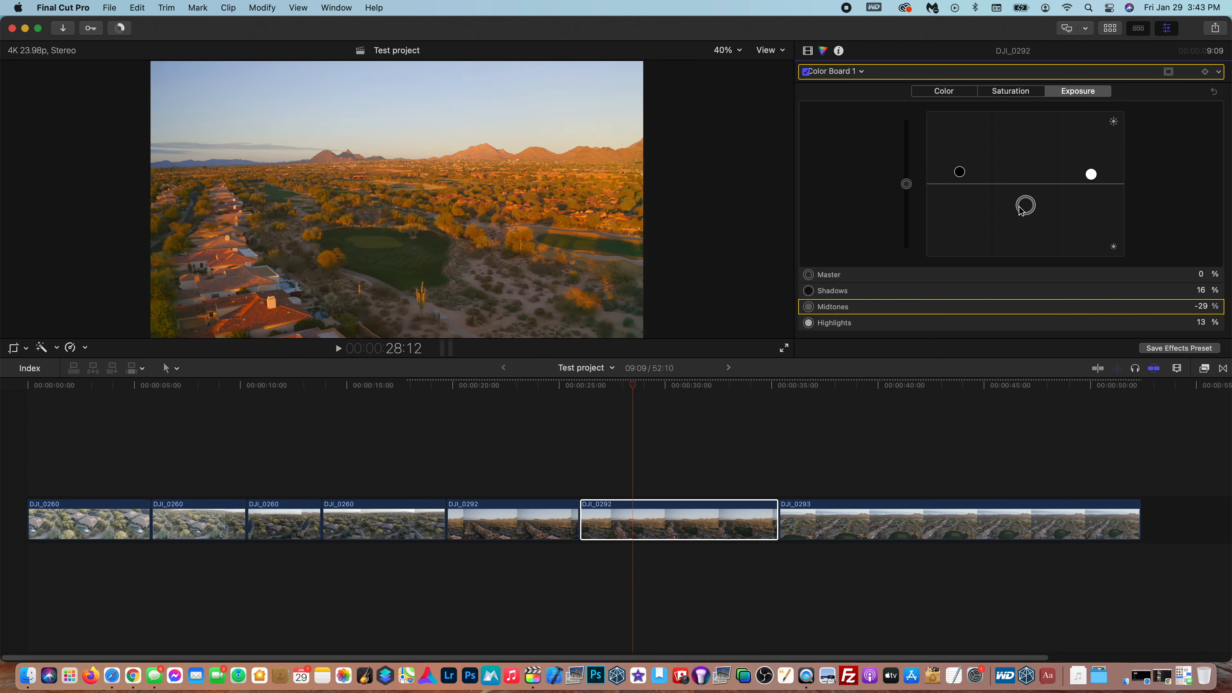
# - Set the DJI_0293 clip's Color Board midtones exposure to -55%
pyautogui.click(854, 451)
pyautogui.click(856, 522)
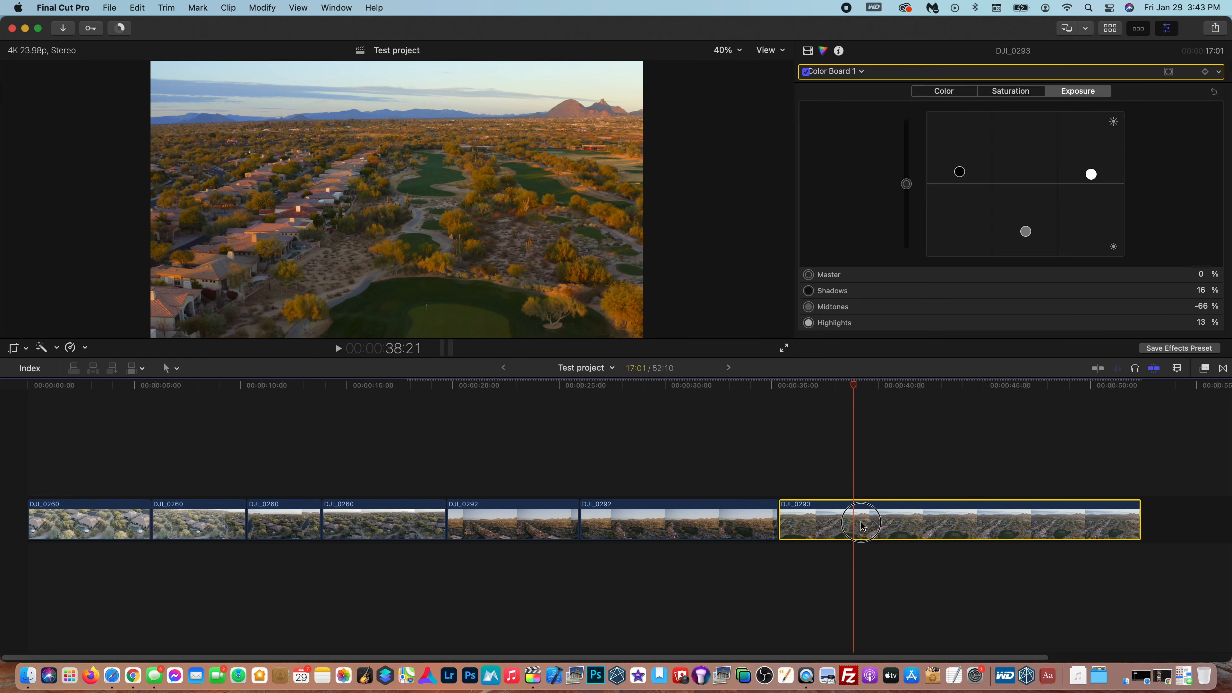
pyautogui.moveTo(1025, 233); pyautogui.dragTo(1024, 230)
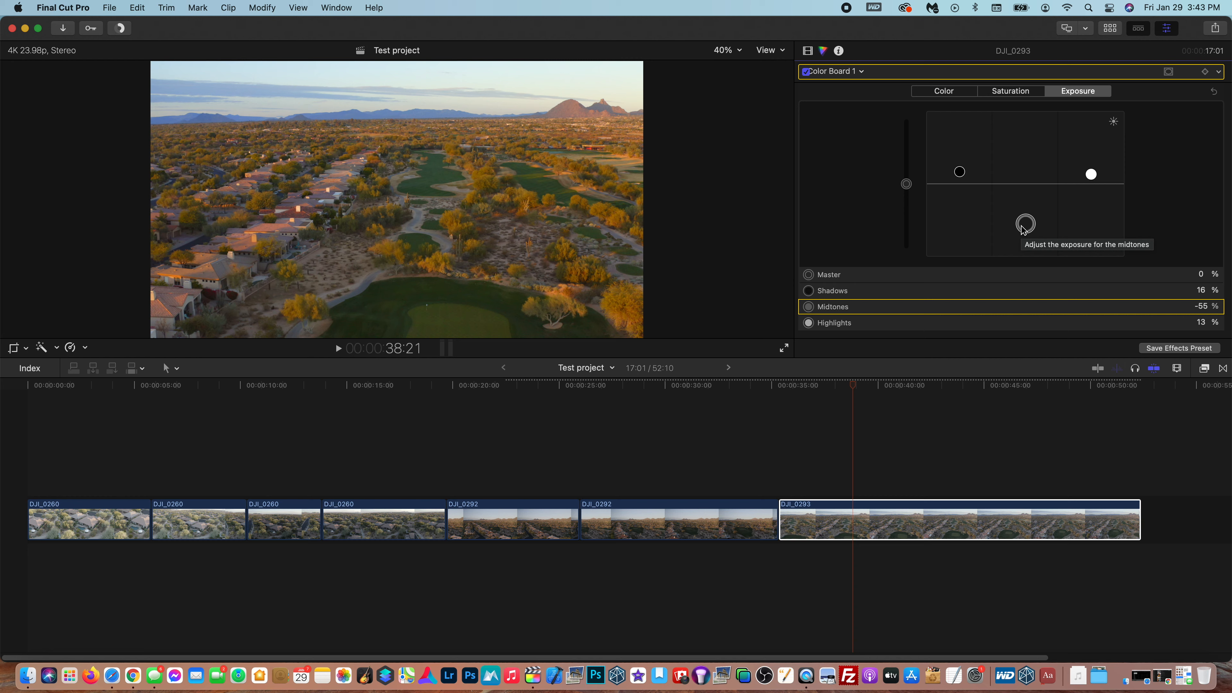
# - Show the Transitions Browser and list all installed transitions
pyautogui.click(393, 466)
pyautogui.click(103, 474)
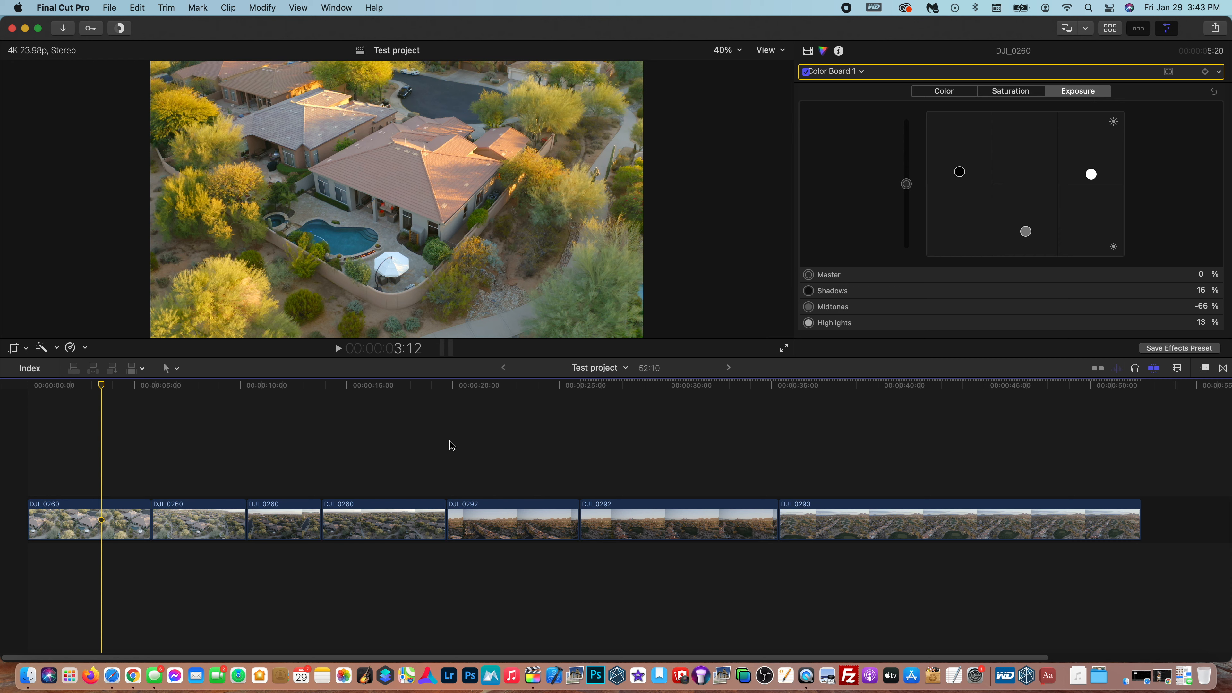
pyautogui.click(1223, 370)
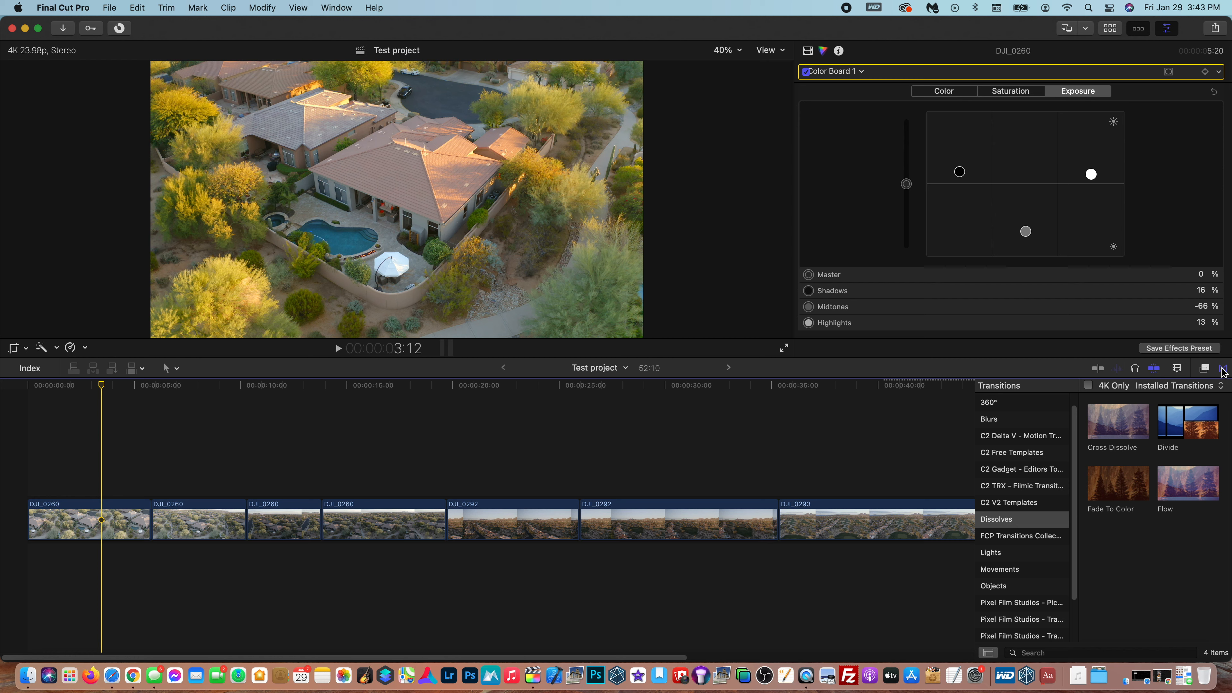
pyautogui.click(1223, 370)
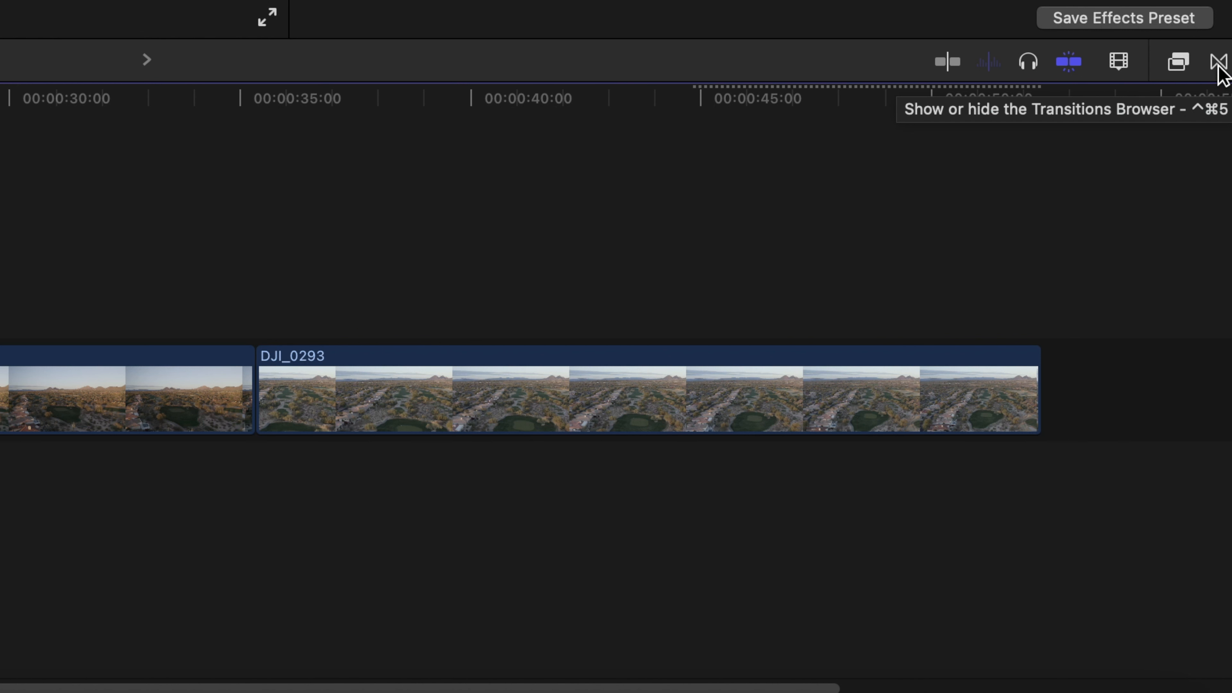
pyautogui.click(1219, 62)
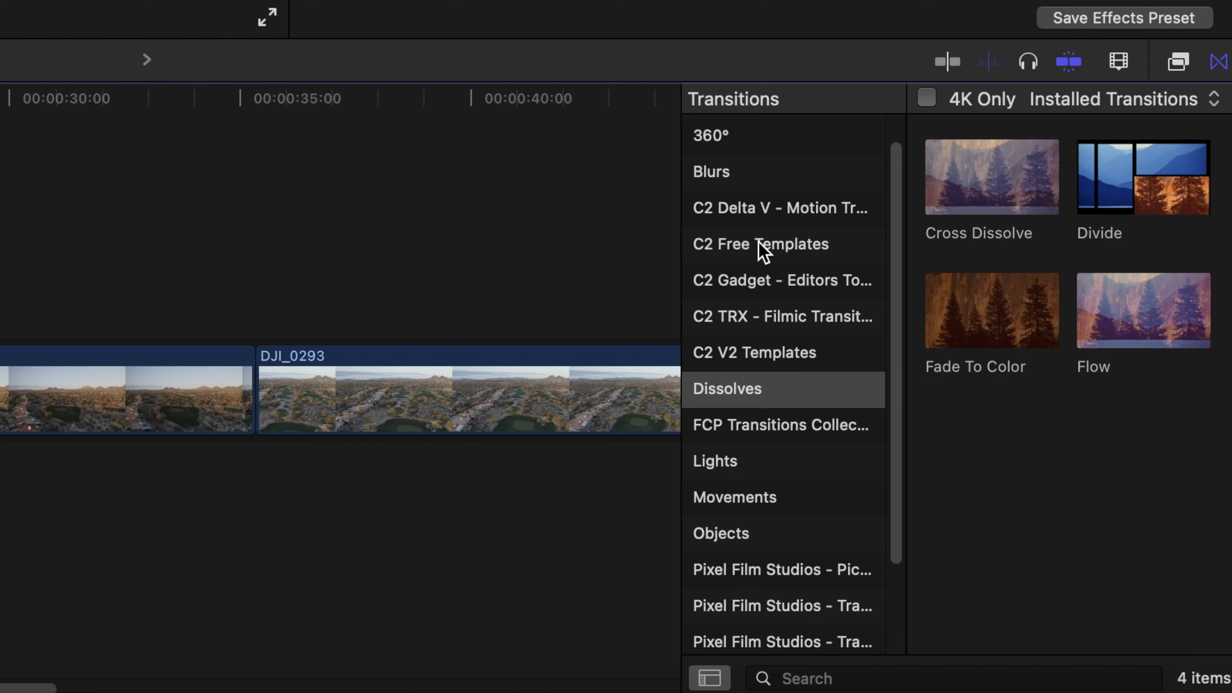
pyautogui.scroll(2, 762, 242)
pyautogui.click(764, 140)
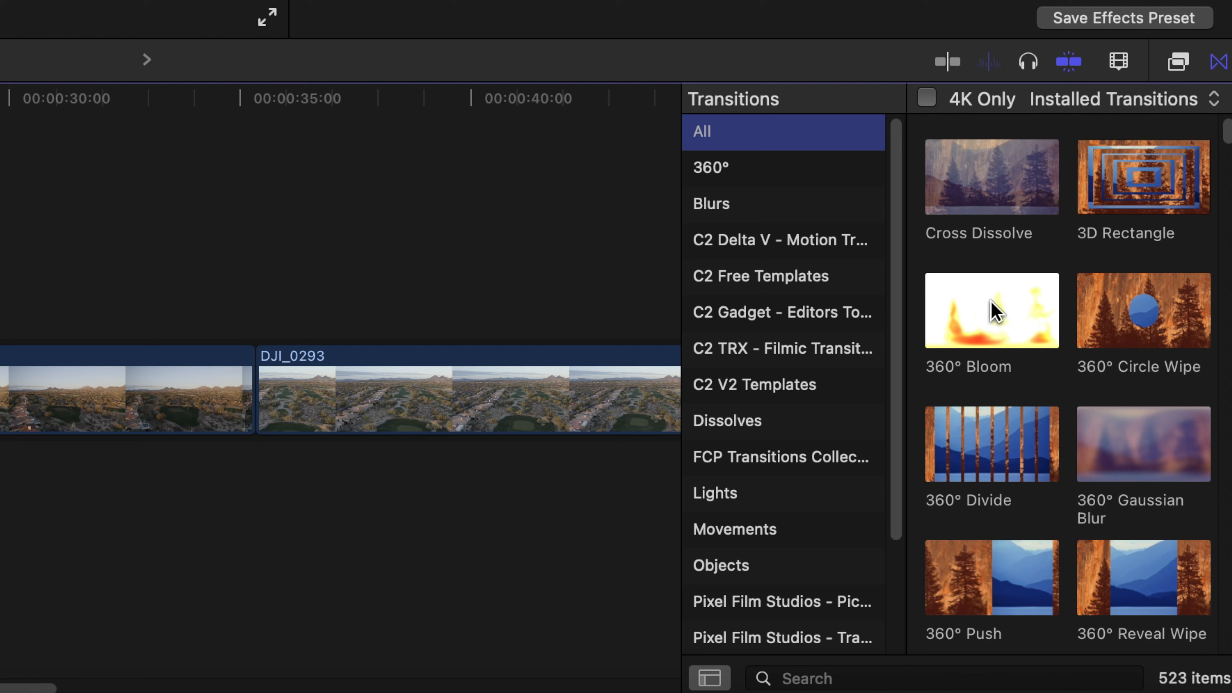
pyautogui.scroll(-3, 767, 430)
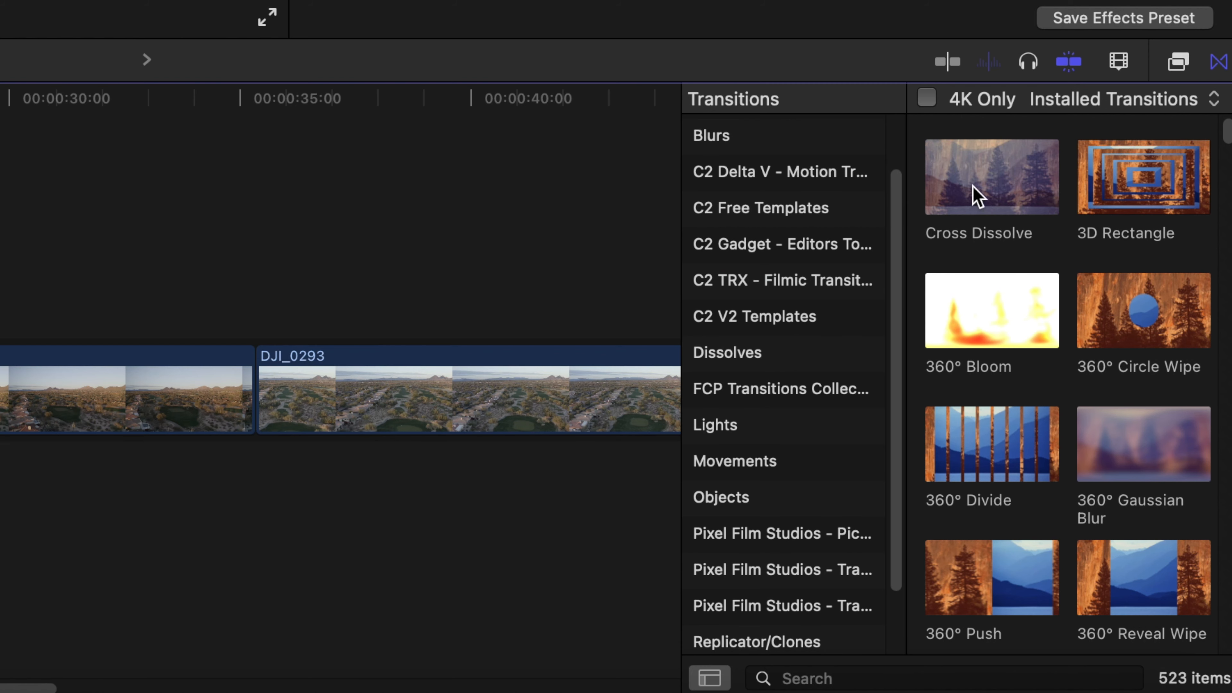
# - Add a Cross Dissolve between the first and second DJI_0260 clips and play through it
pyautogui.click(974, 195)
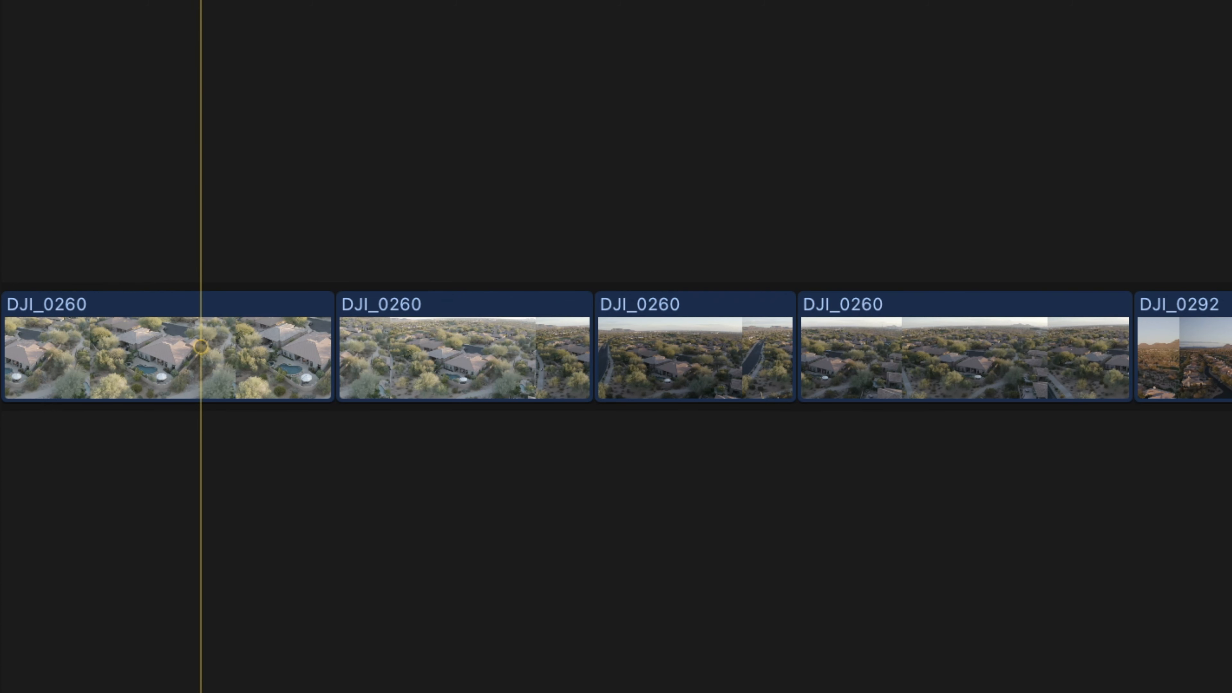
pyautogui.moveTo(1231, 403); pyautogui.dragTo(406, 332)
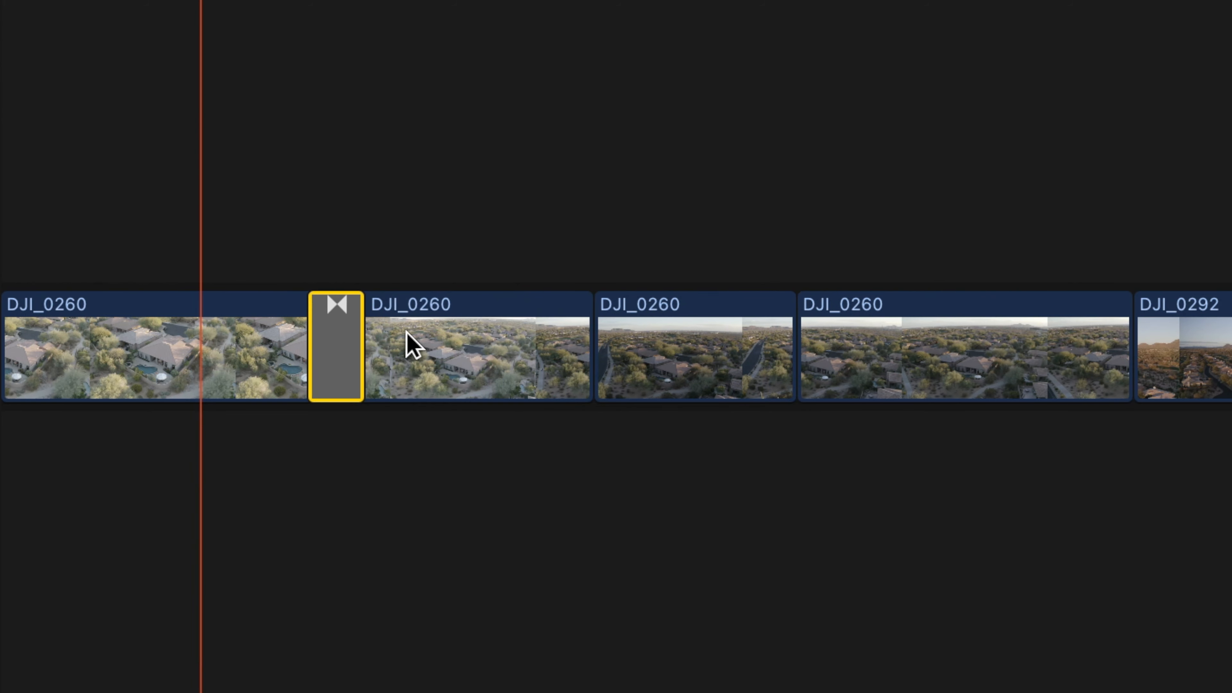
pyautogui.click(291, 196)
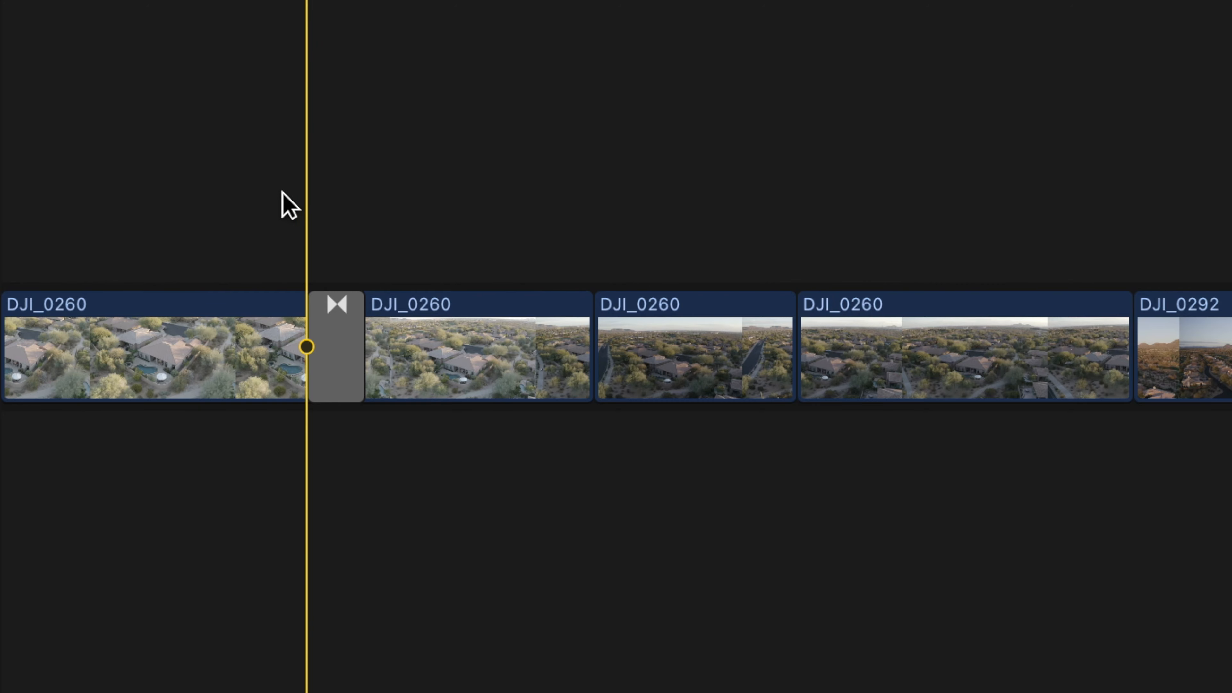
pyautogui.press('space')
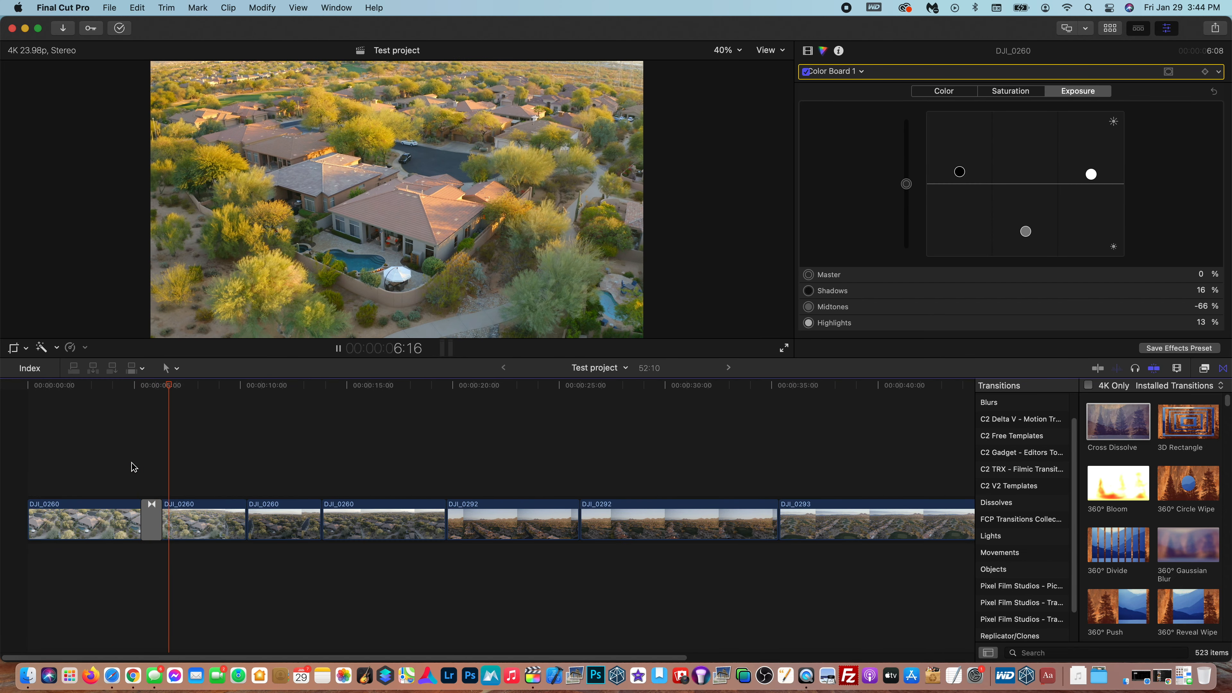
pyautogui.press('space')
# - Shorten the Cross Dissolve between the first two DJI_0260 clips
pyautogui.click(157, 529)
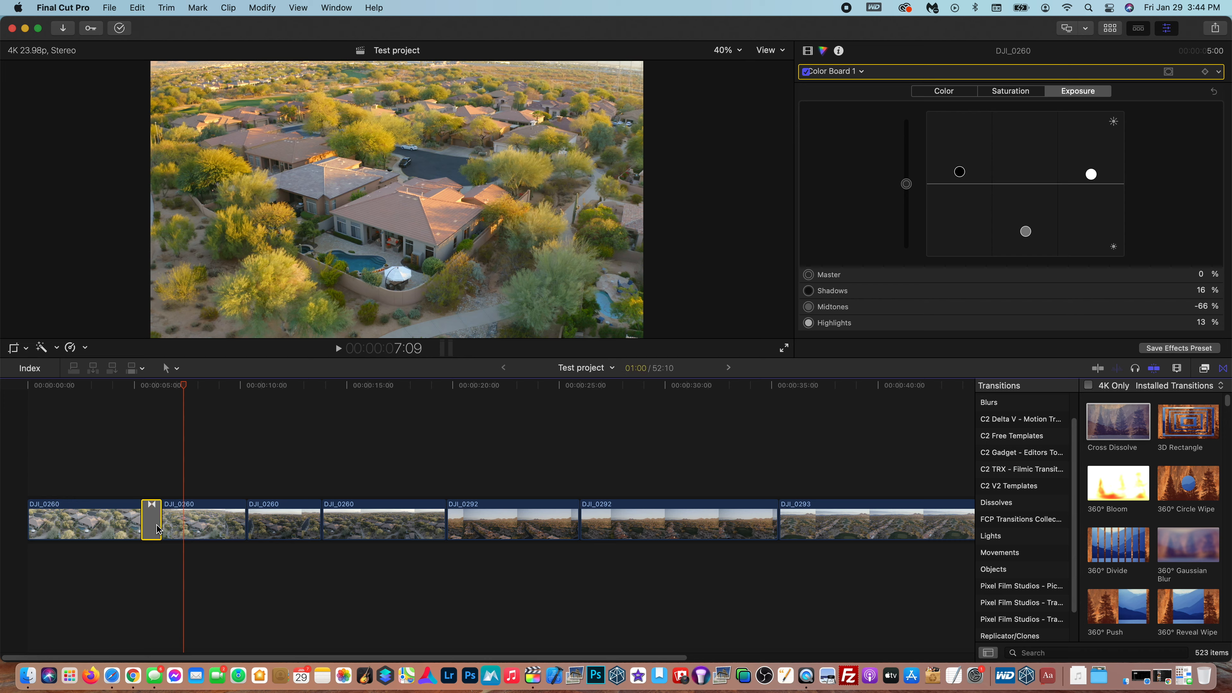
pyautogui.moveTo(142, 524); pyautogui.dragTo(142, 525)
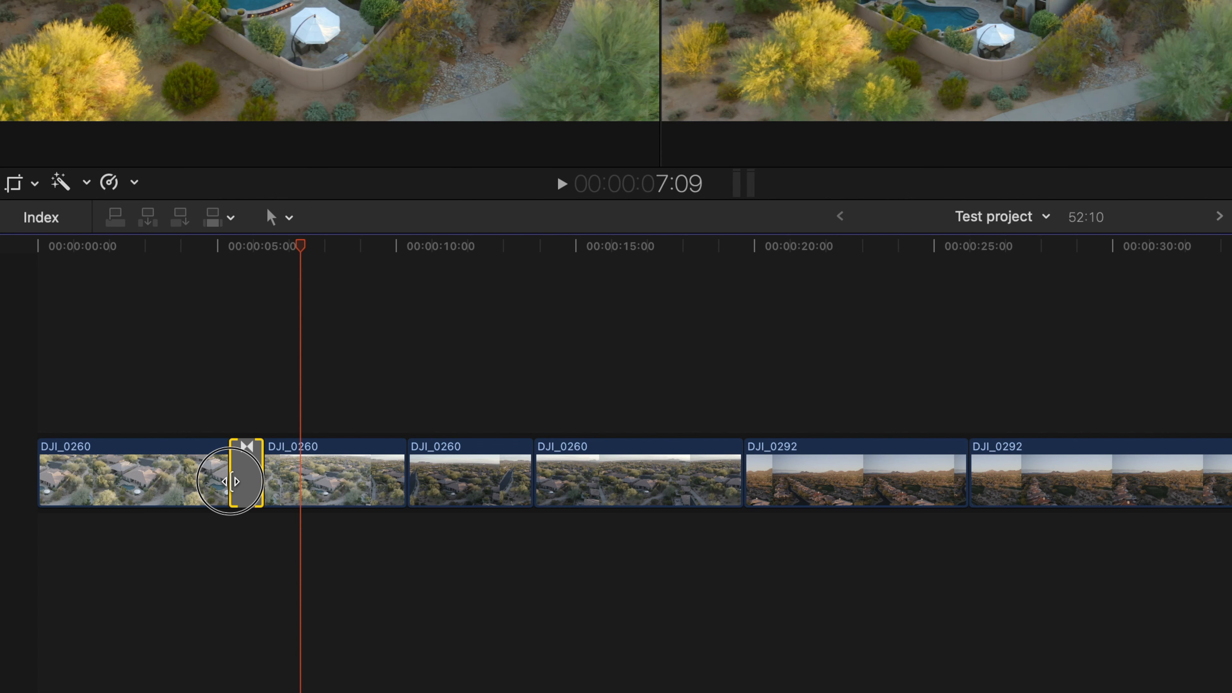
pyautogui.moveTo(230, 481); pyautogui.dragTo(241, 473)
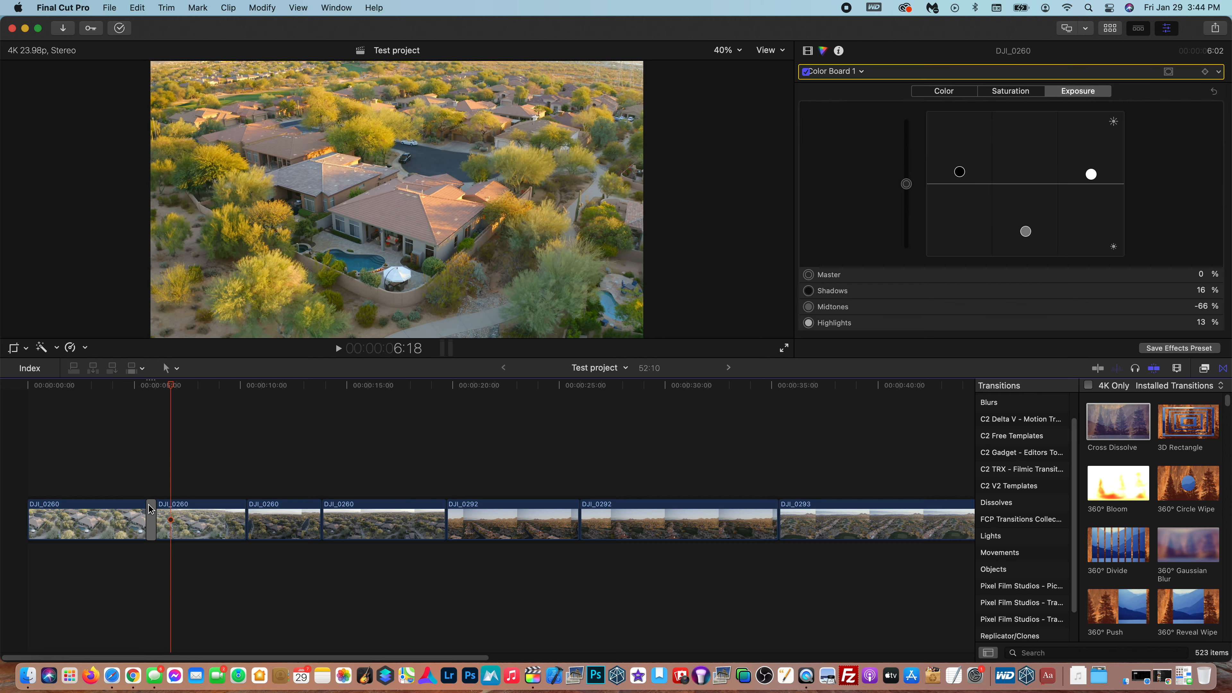
# - Lengthen the Cross Dissolve between the first two clips to 2:17 and play through it
pyautogui.click(150, 510)
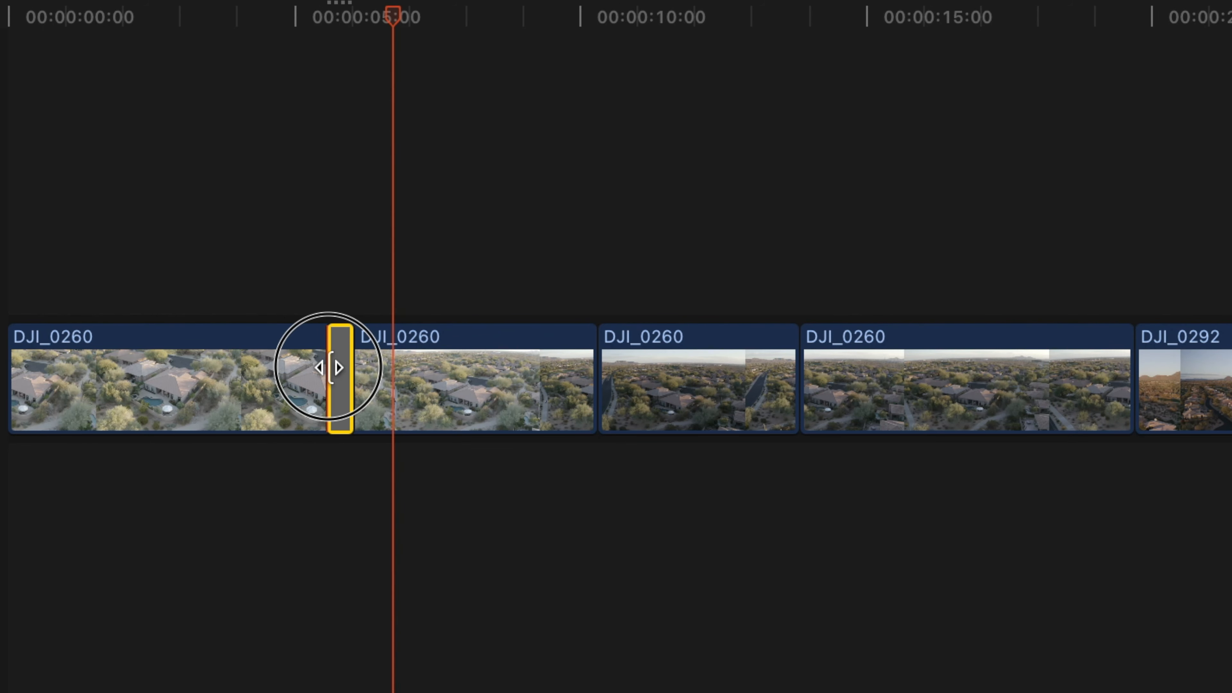
pyautogui.moveTo(330, 368); pyautogui.dragTo(245, 266)
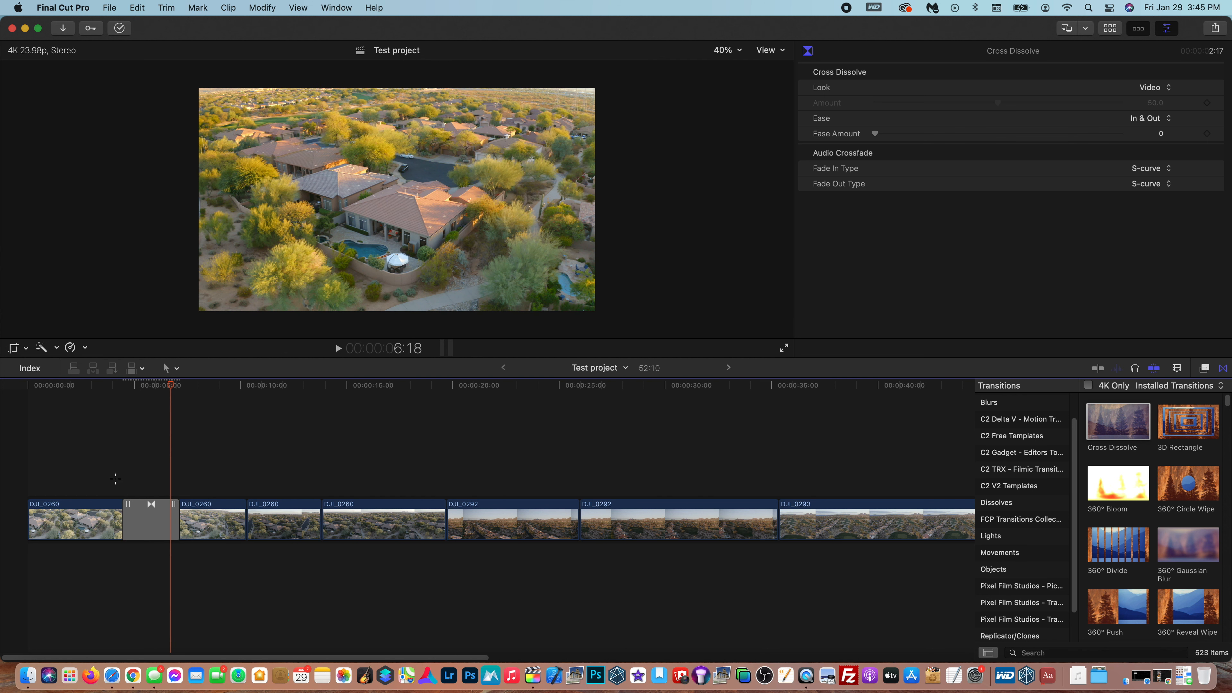
pyautogui.click(115, 479)
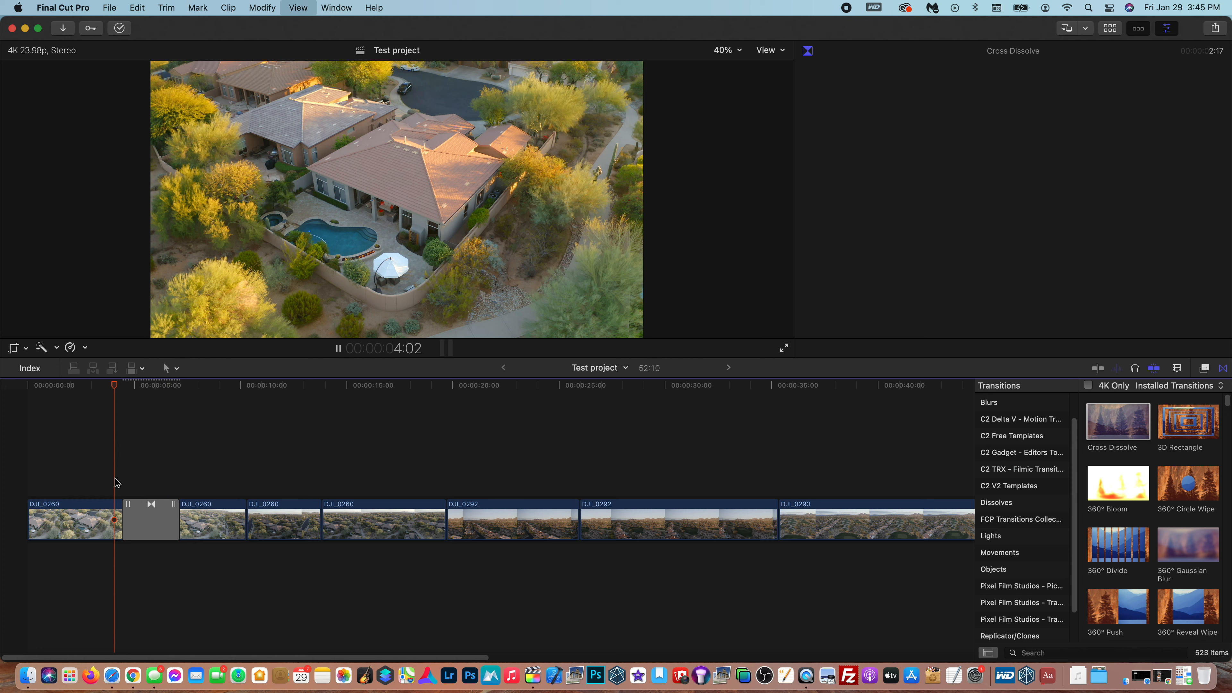
pyautogui.press('space')
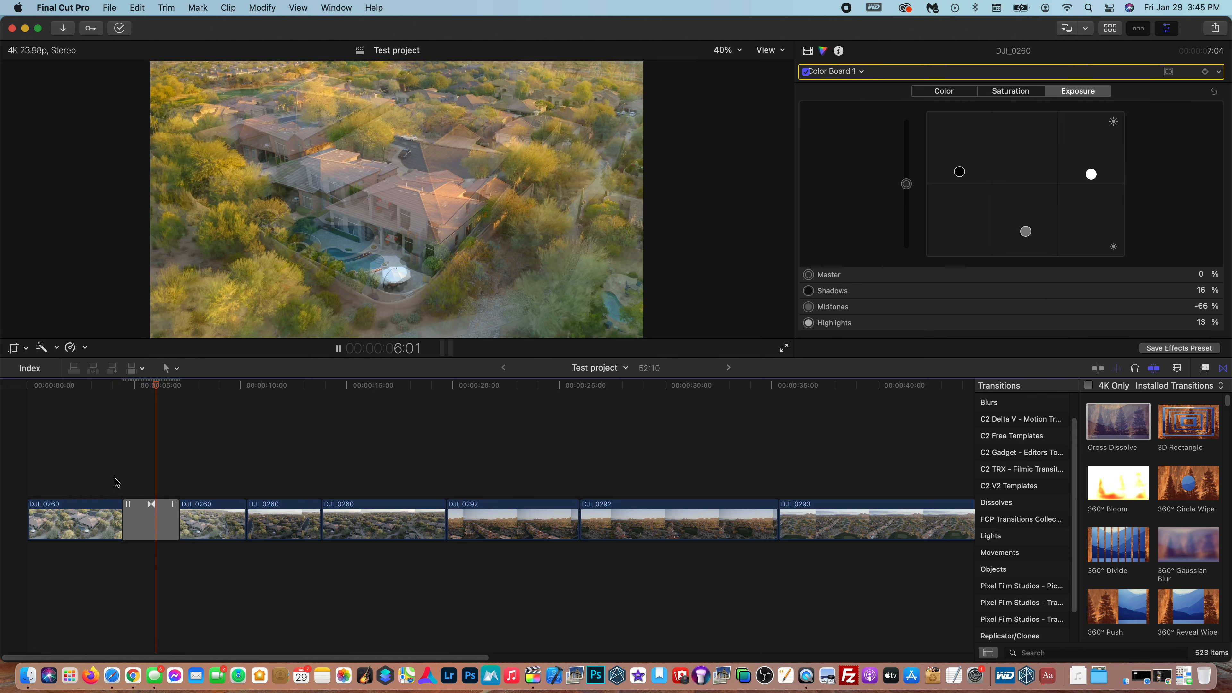
pyautogui.press('space')
# - Shorten the Cross Dissolve between the first two clips to 1:08
pyautogui.click(128, 514)
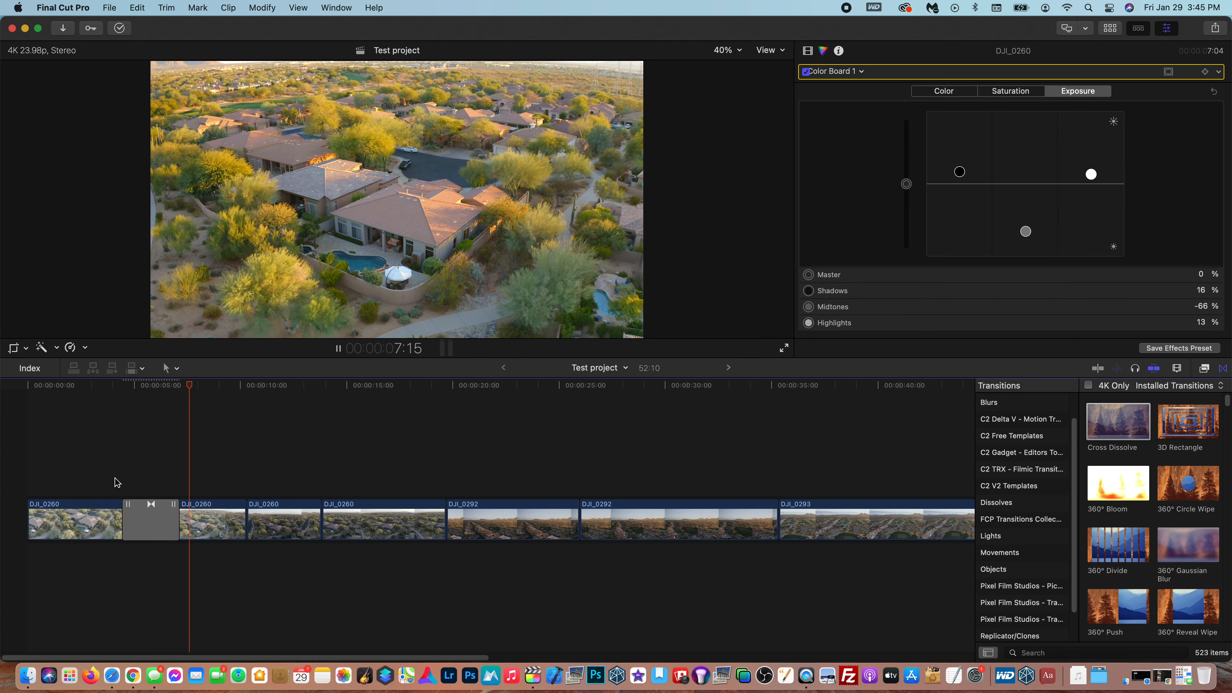
pyautogui.moveTo(128, 515); pyautogui.dragTo(143, 515)
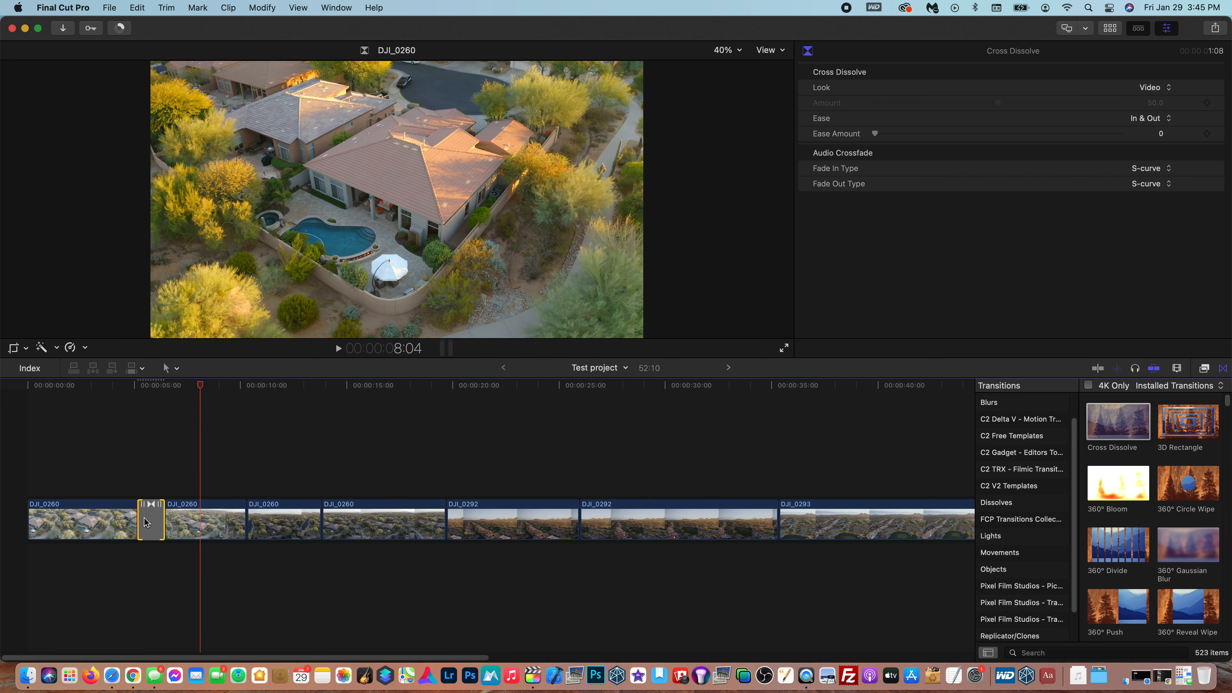
# - Apply Cross Dissolve to the six timeline clips after the first one at once and play back the transitions
pyautogui.moveTo(215, 479); pyautogui.dragTo(755, 610)
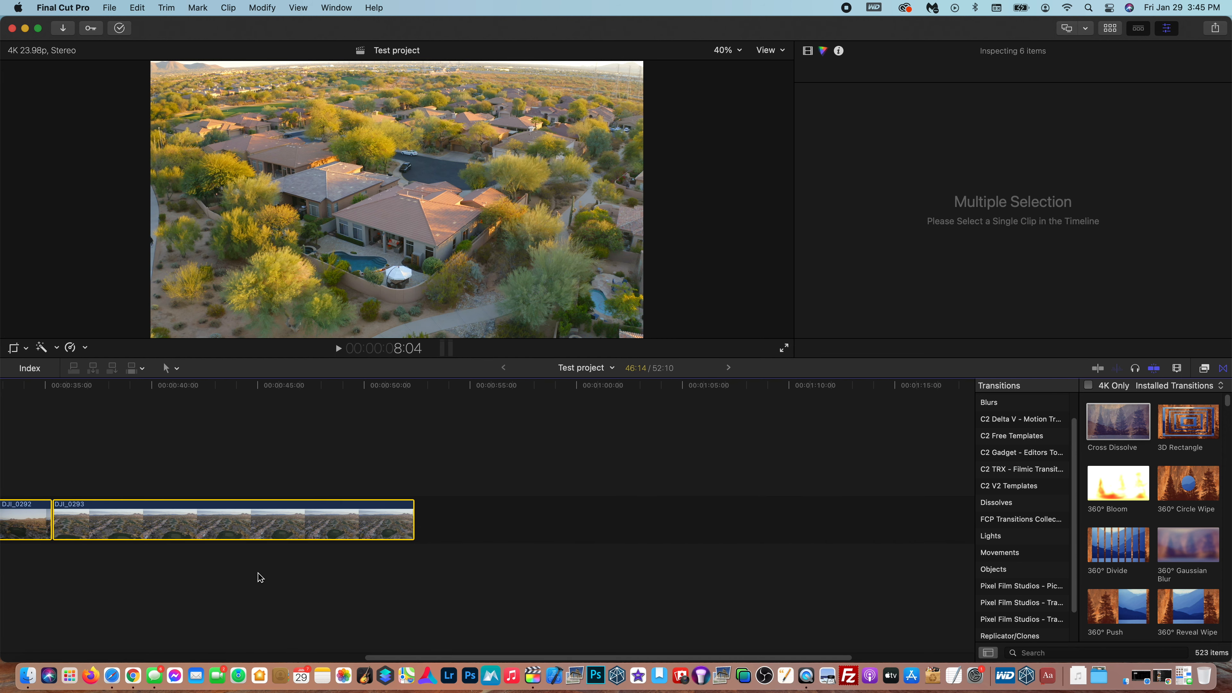
pyautogui.hscroll(-20, 256, 575)
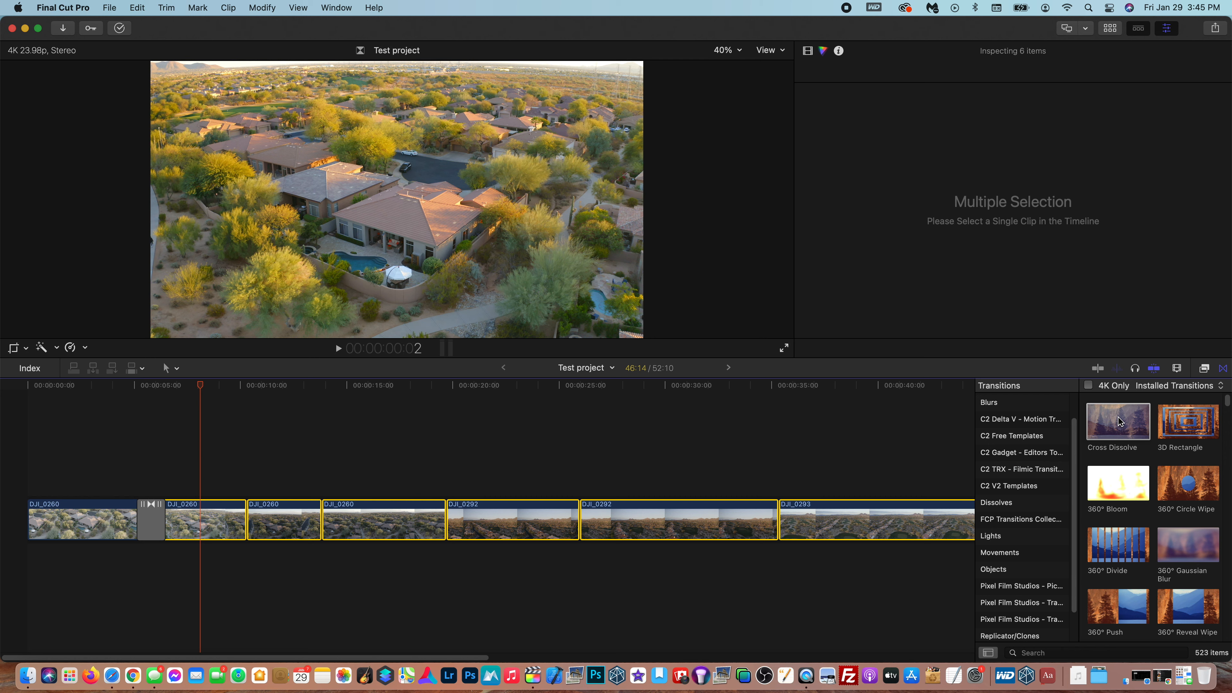
pyautogui.doubleClick(1121, 421)
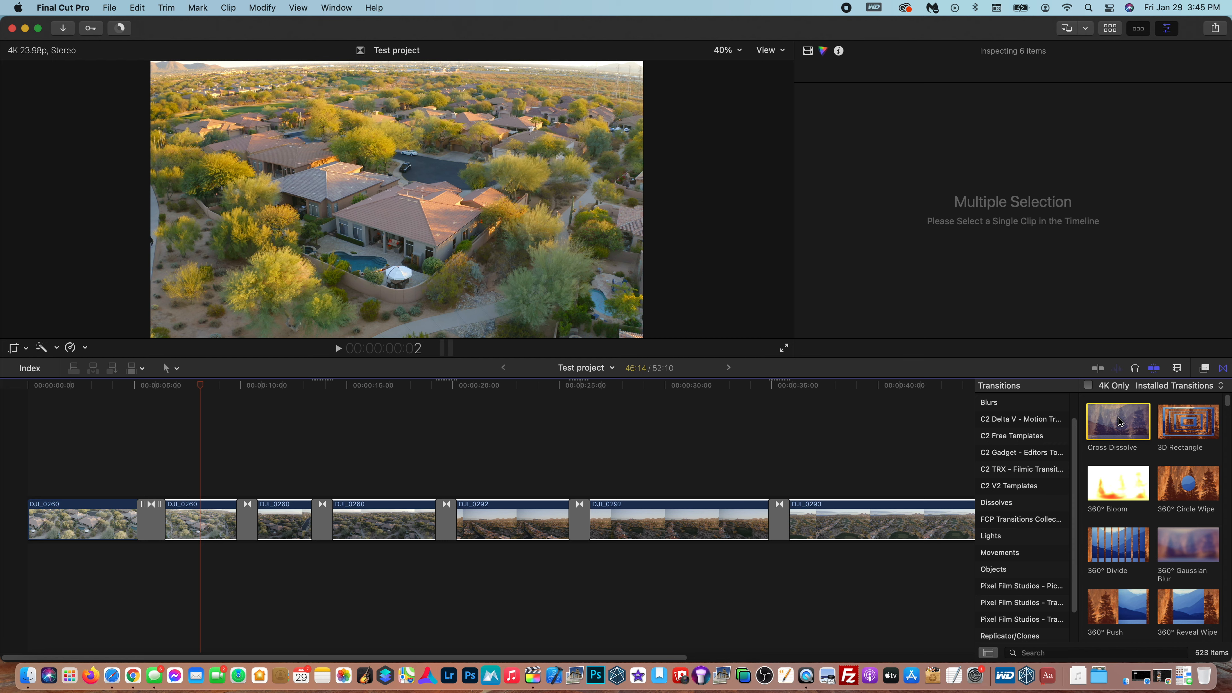
pyautogui.click(222, 469)
pyautogui.press('space')
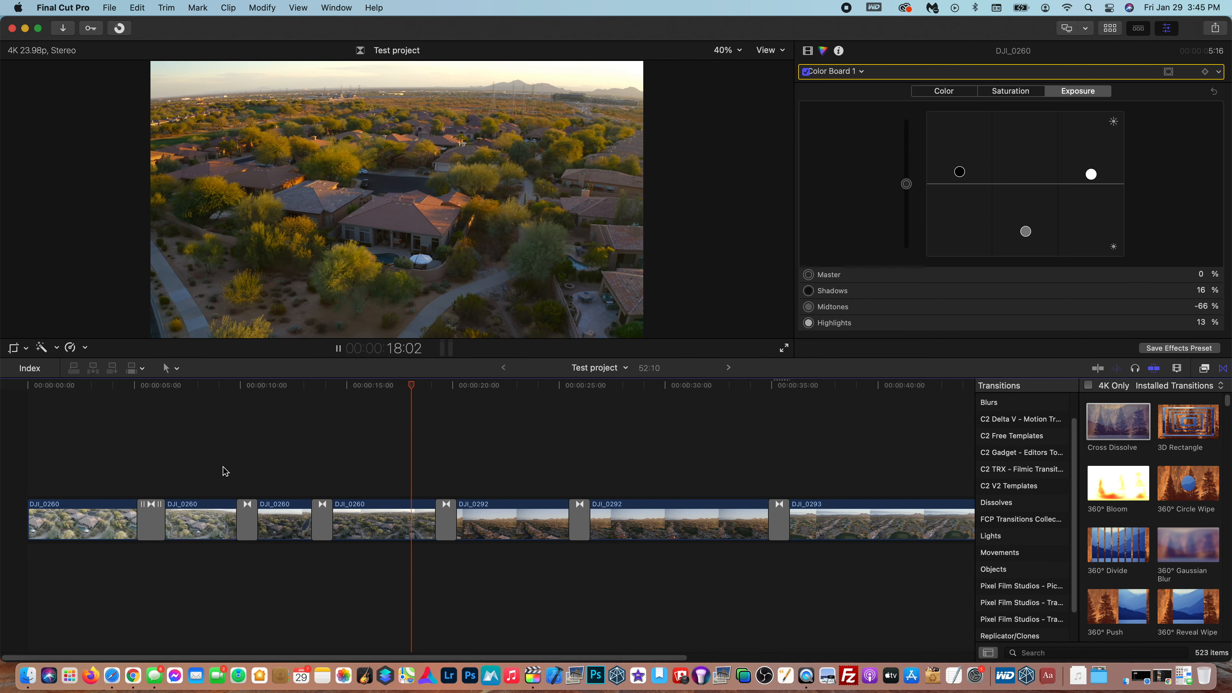
pyautogui.press('space')
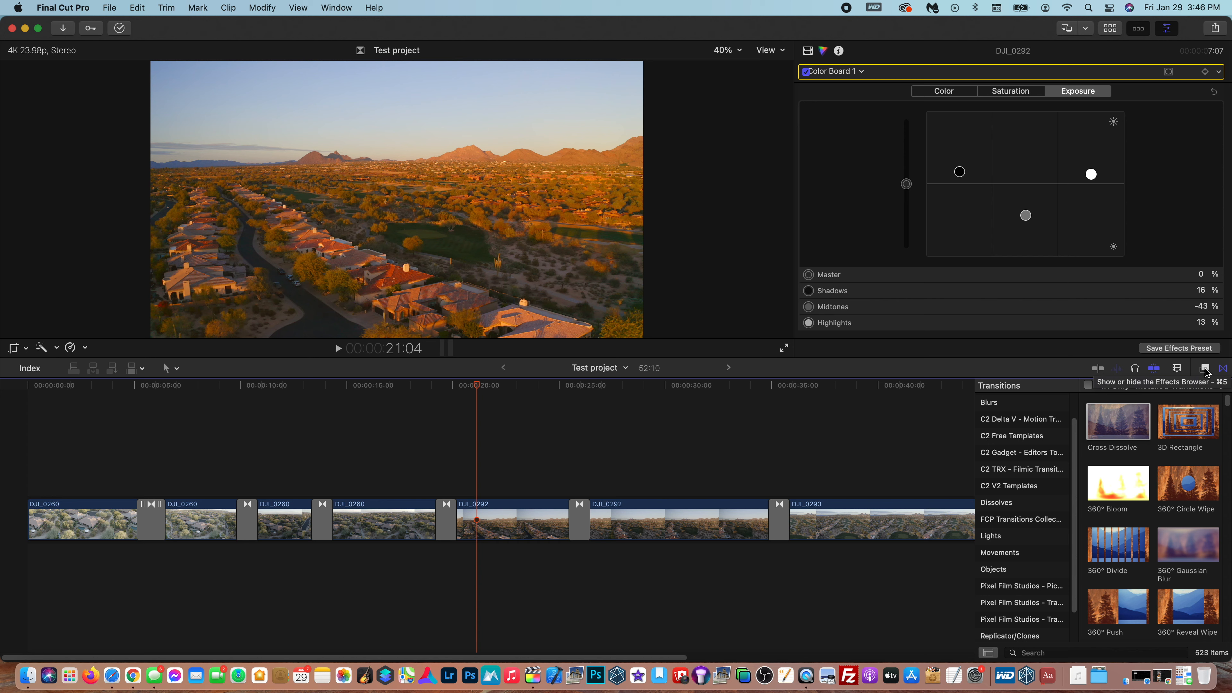
# - Show the Effects Browser and search all video effects for "mavic 2"
pyautogui.click(1205, 369)
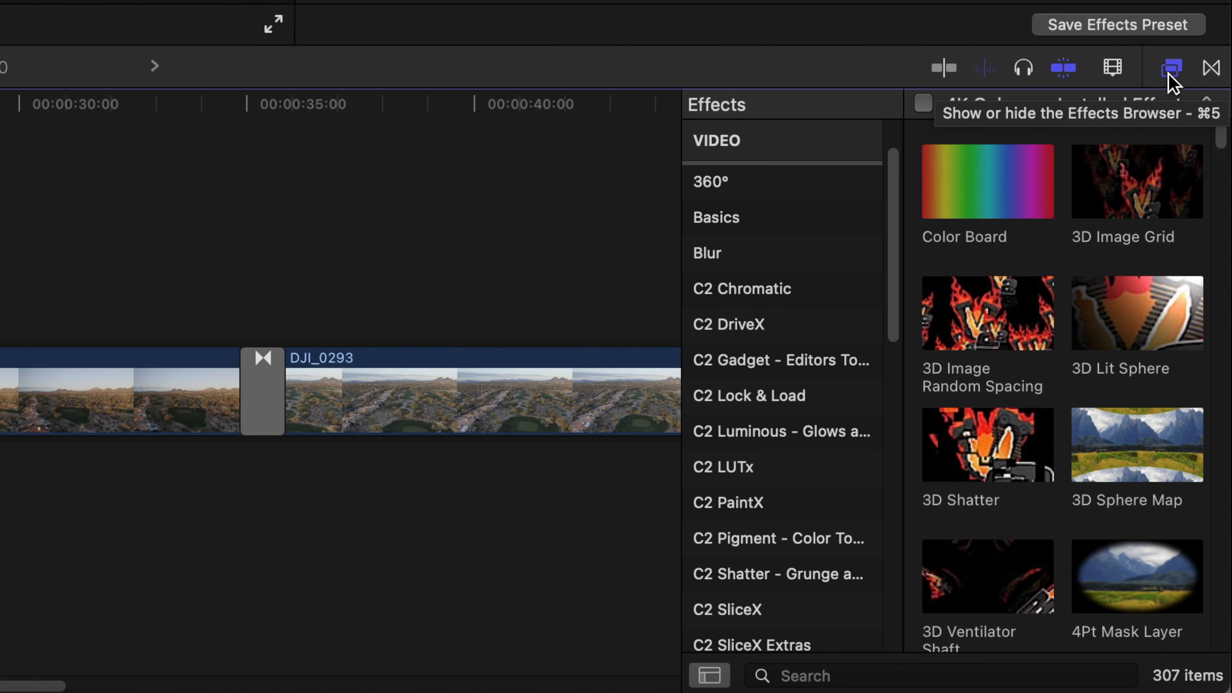
pyautogui.scroll(2, 783, 284)
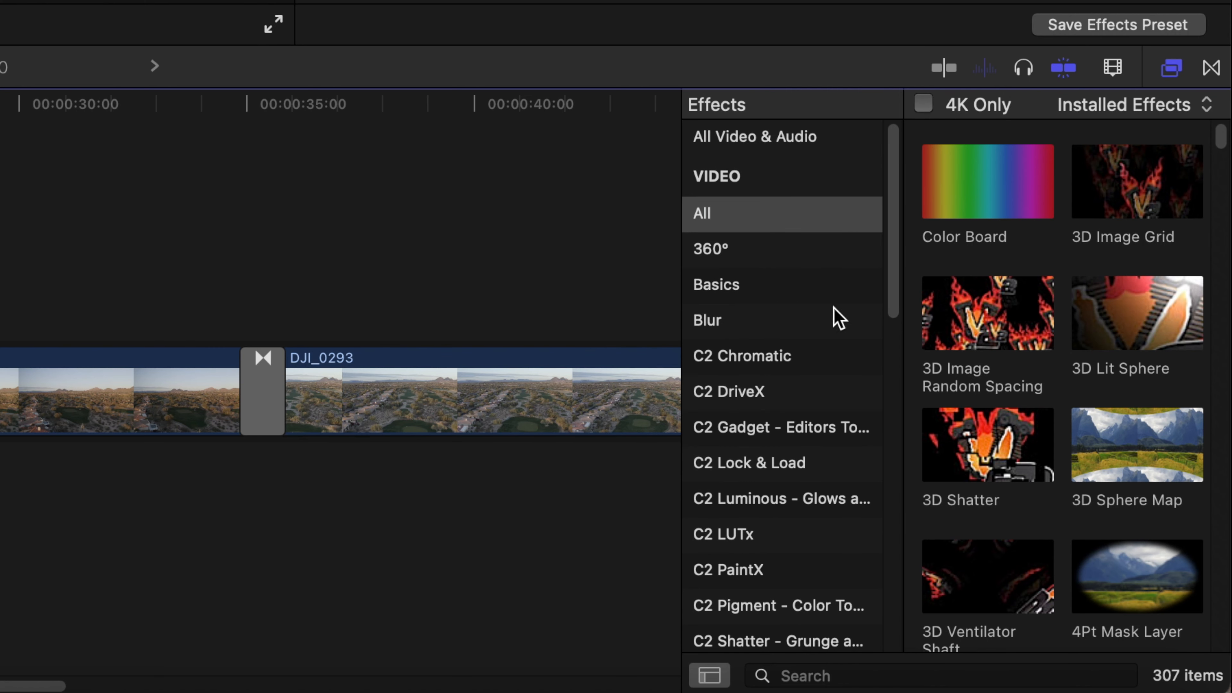
pyautogui.click(869, 673)
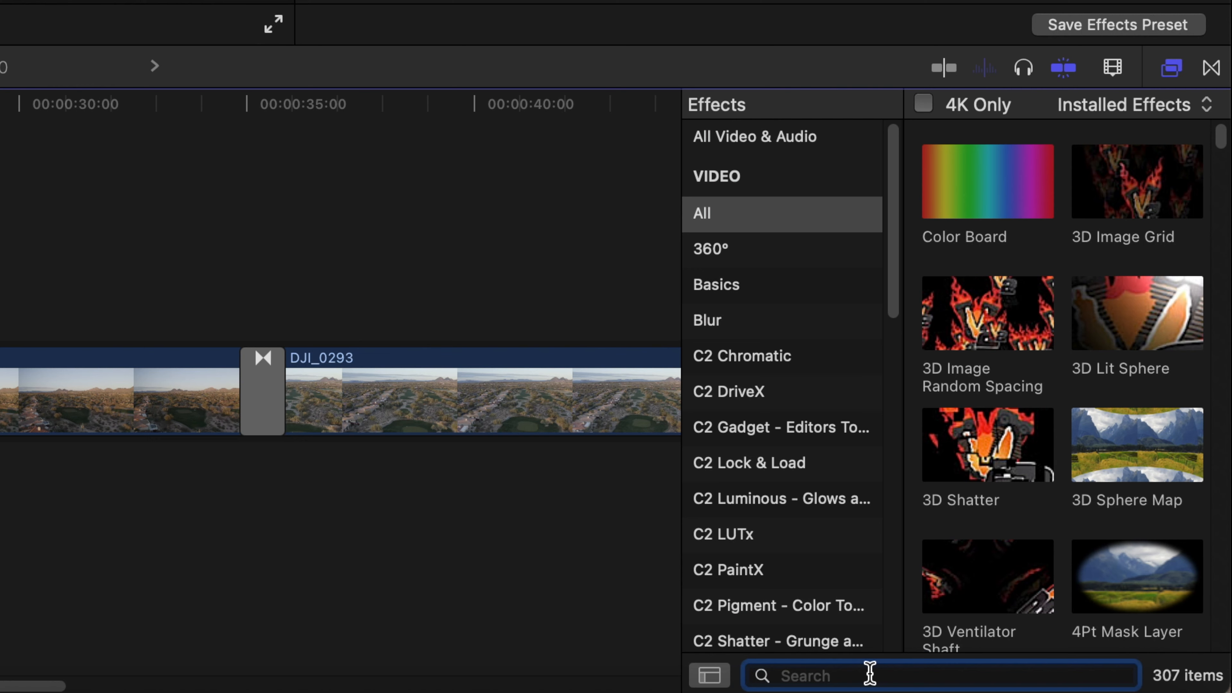
pyautogui.write('mavic 2')
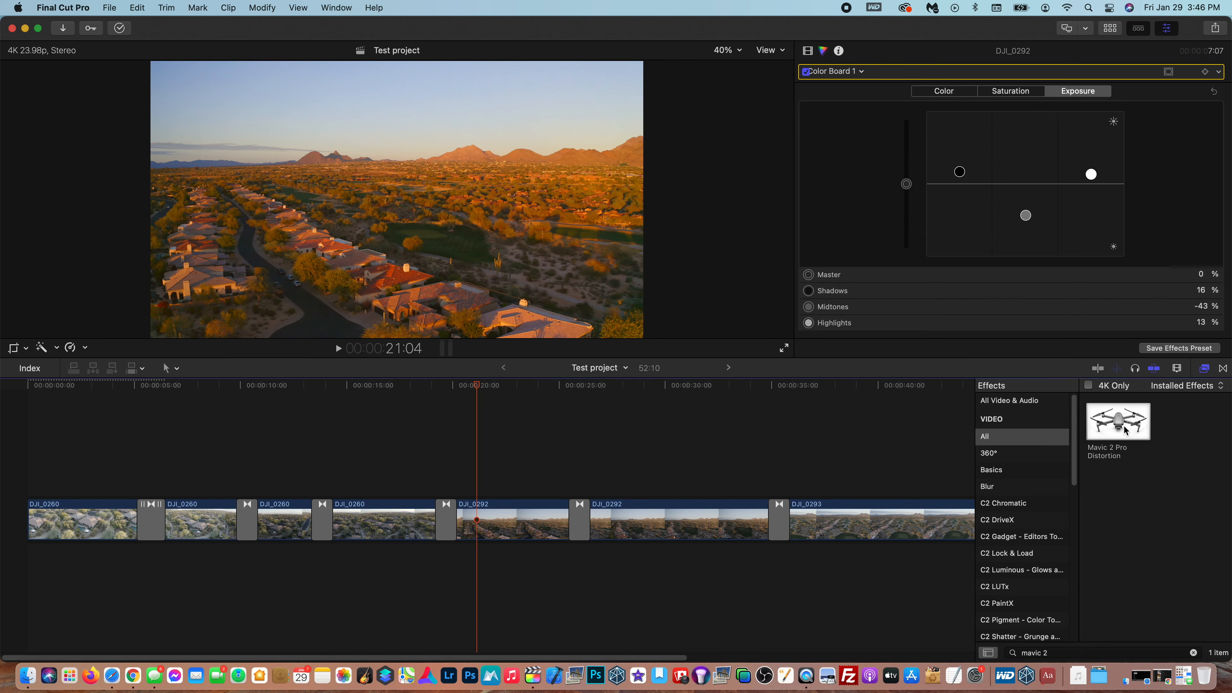
# - Apply the Mavic 2 Pro Distortion effect to each of the six clips from the second DJI_0260 through DJI_0293
pyautogui.moveTo(1125, 430); pyautogui.dragTo(205, 523)
pyautogui.moveTo(1115, 425); pyautogui.dragTo(294, 515)
pyautogui.moveTo(1118, 422); pyautogui.dragTo(428, 520)
pyautogui.moveTo(1118, 422); pyautogui.dragTo(548, 514)
pyautogui.moveTo(1118, 421); pyautogui.dragTo(693, 517)
pyautogui.moveTo(1118, 421); pyautogui.dragTo(894, 512)
pyautogui.hscroll(5, 888, 519)
pyautogui.hscroll(-5, 885, 521)
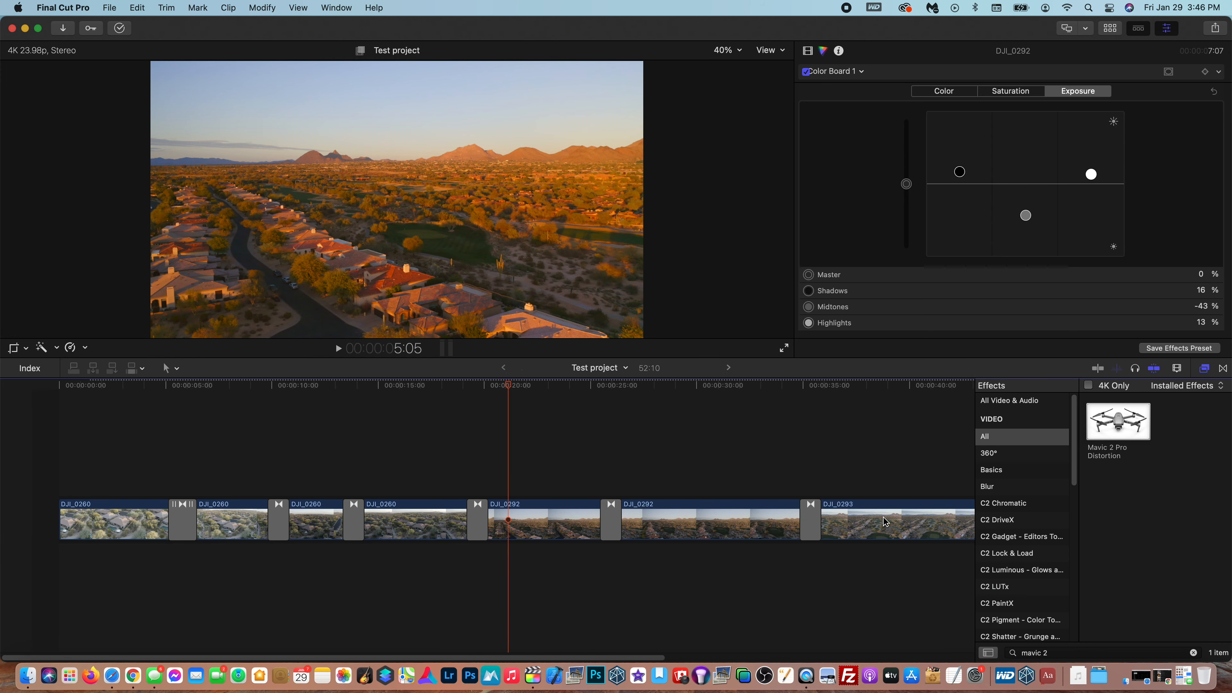
# - Play back the timeline from the second DJI_0260 clip to review the applied distortion effect and transitions
pyautogui.click(246, 419)
pyautogui.click(208, 430)
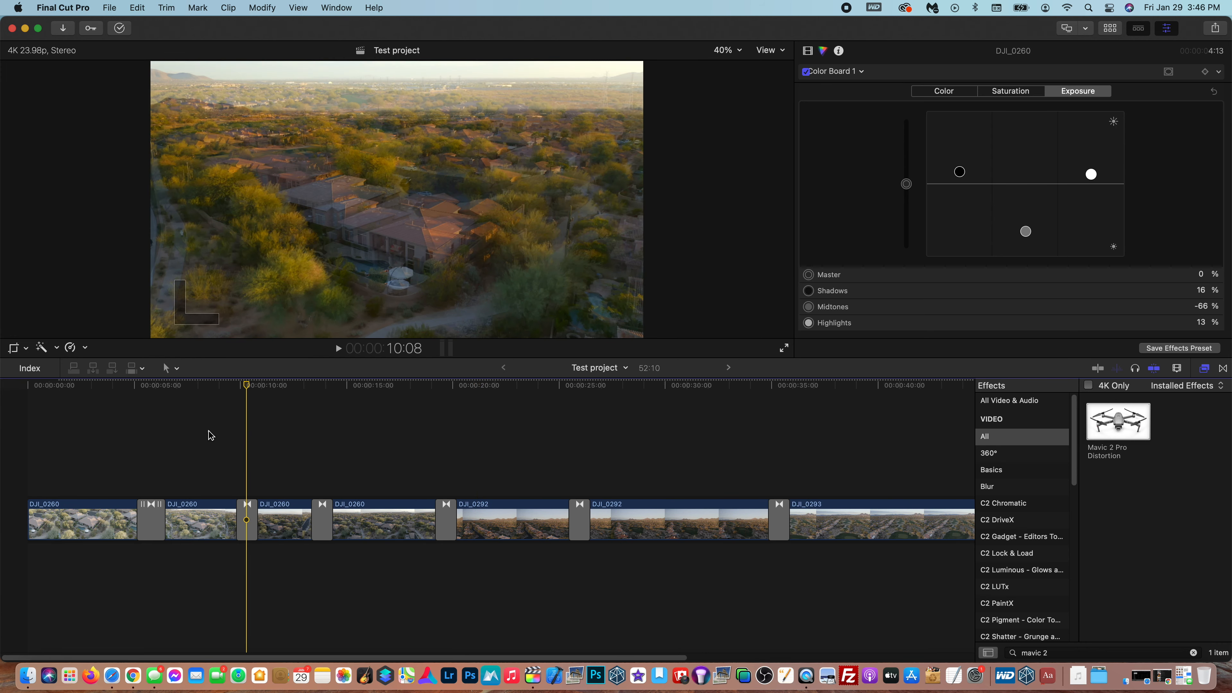
pyautogui.click(210, 435)
pyautogui.press('space')
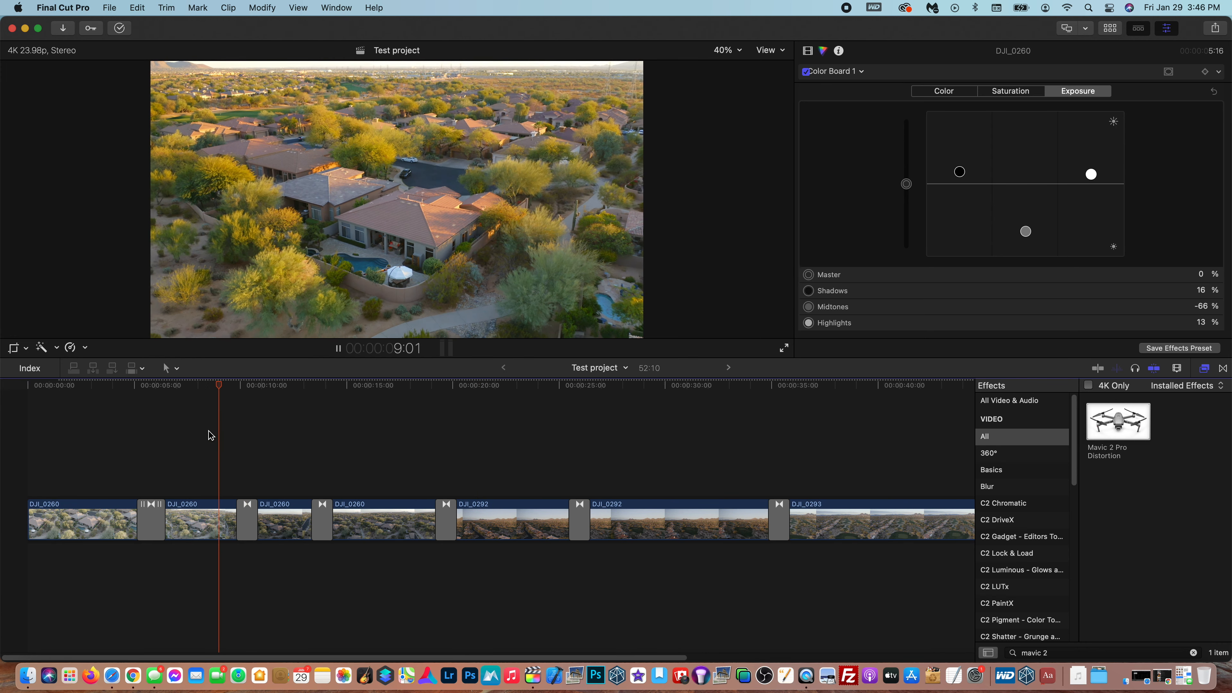
# - Stop playback, hide the Effects Browser and inspector, and show the Titles and Generators sidebar
pyautogui.press('space')
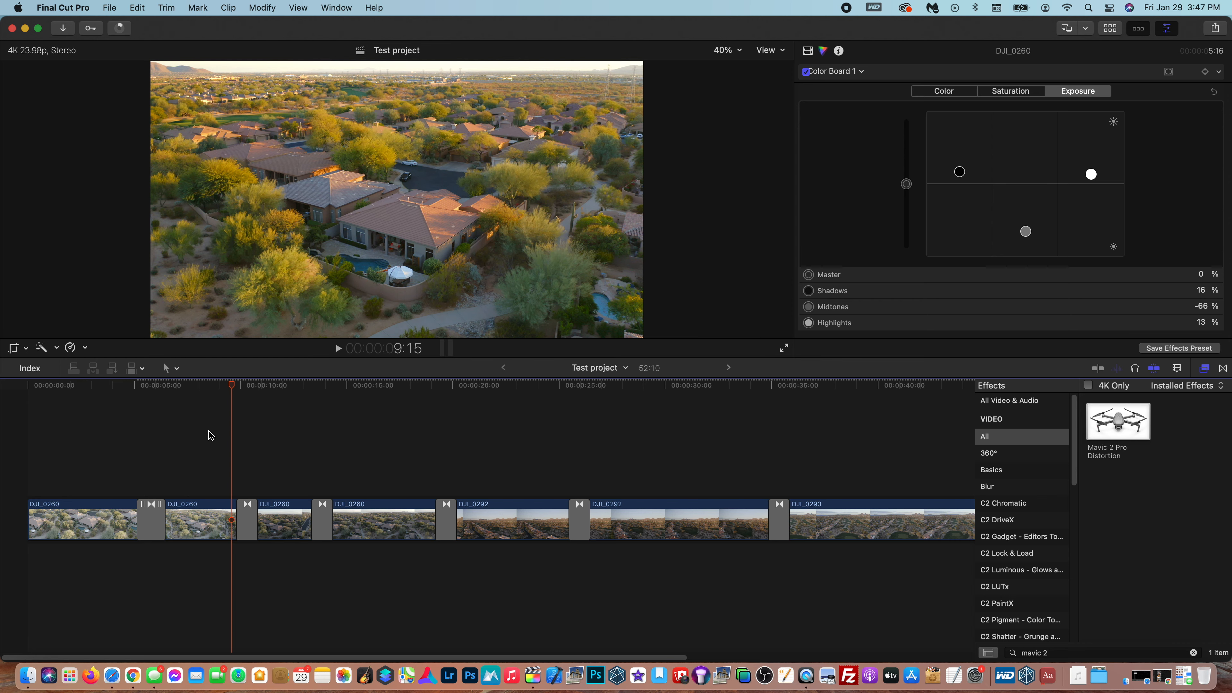
pyautogui.hscroll(5, 211, 435)
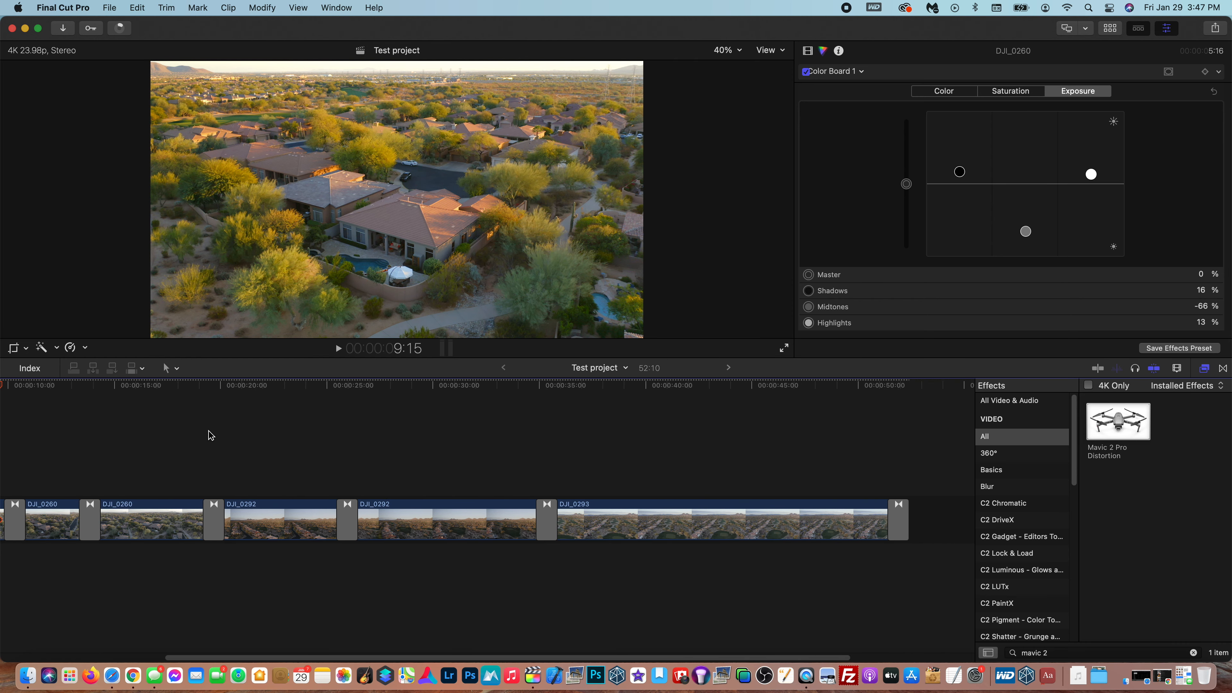
pyautogui.hscroll(-5, 211, 435)
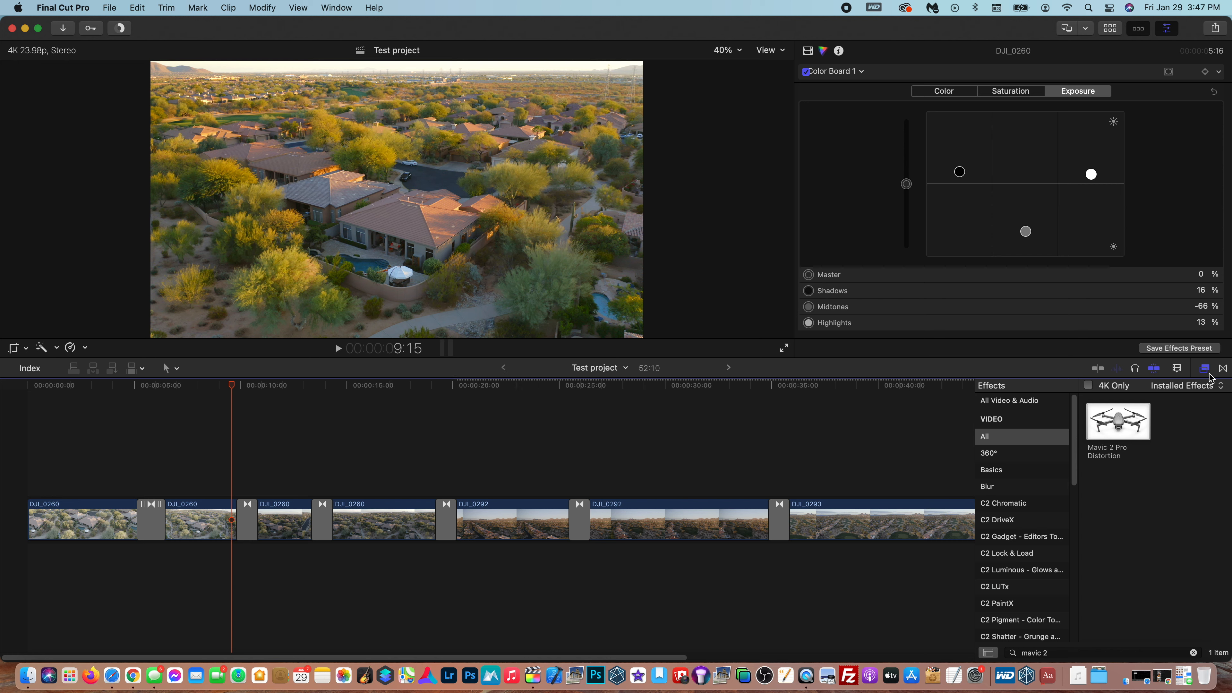
pyautogui.click(1223, 370)
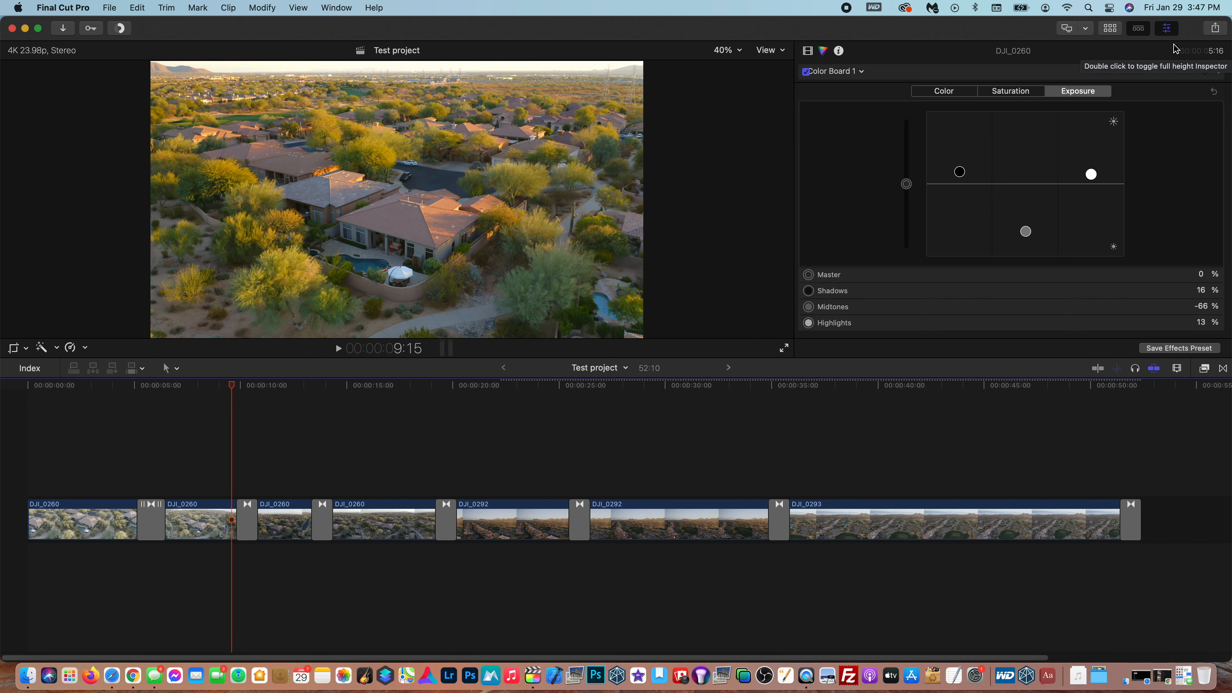
pyautogui.click(1167, 30)
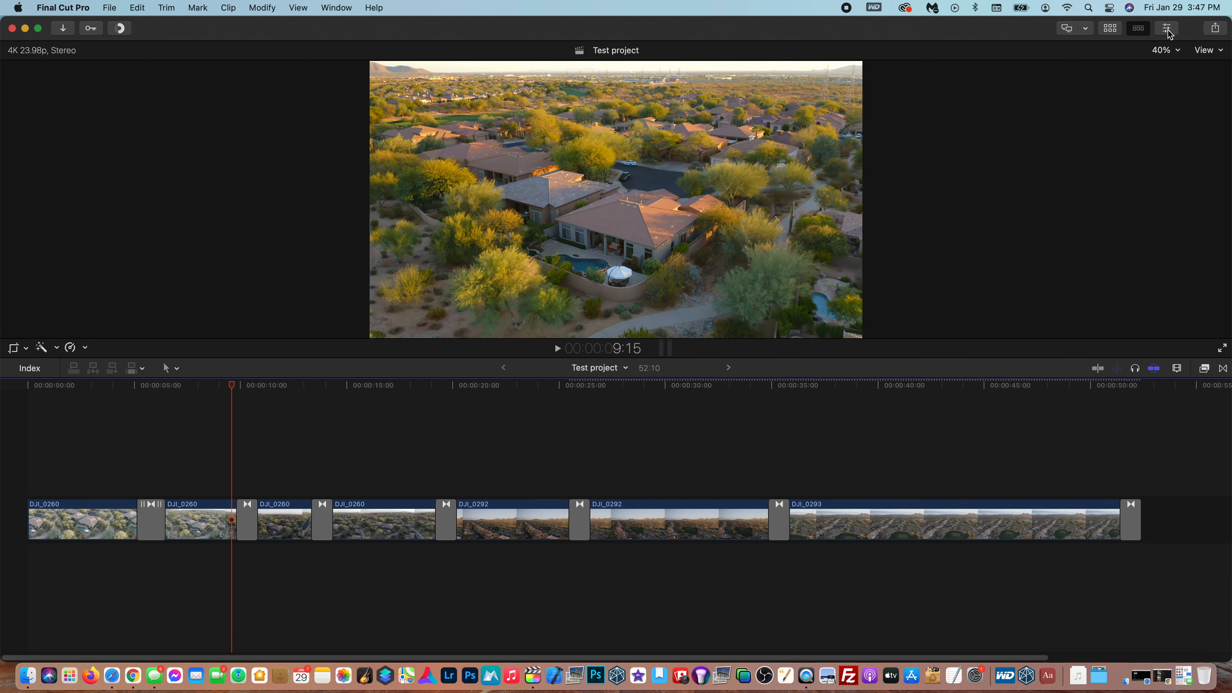
pyautogui.click(1111, 31)
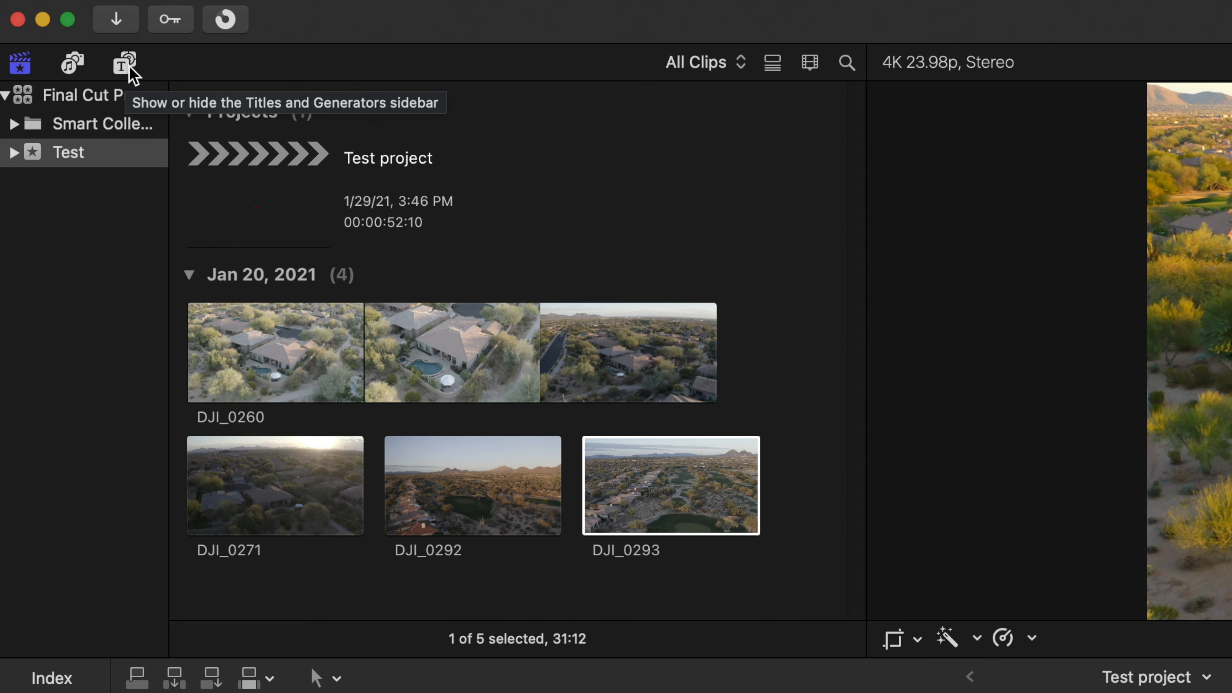
pyautogui.click(127, 67)
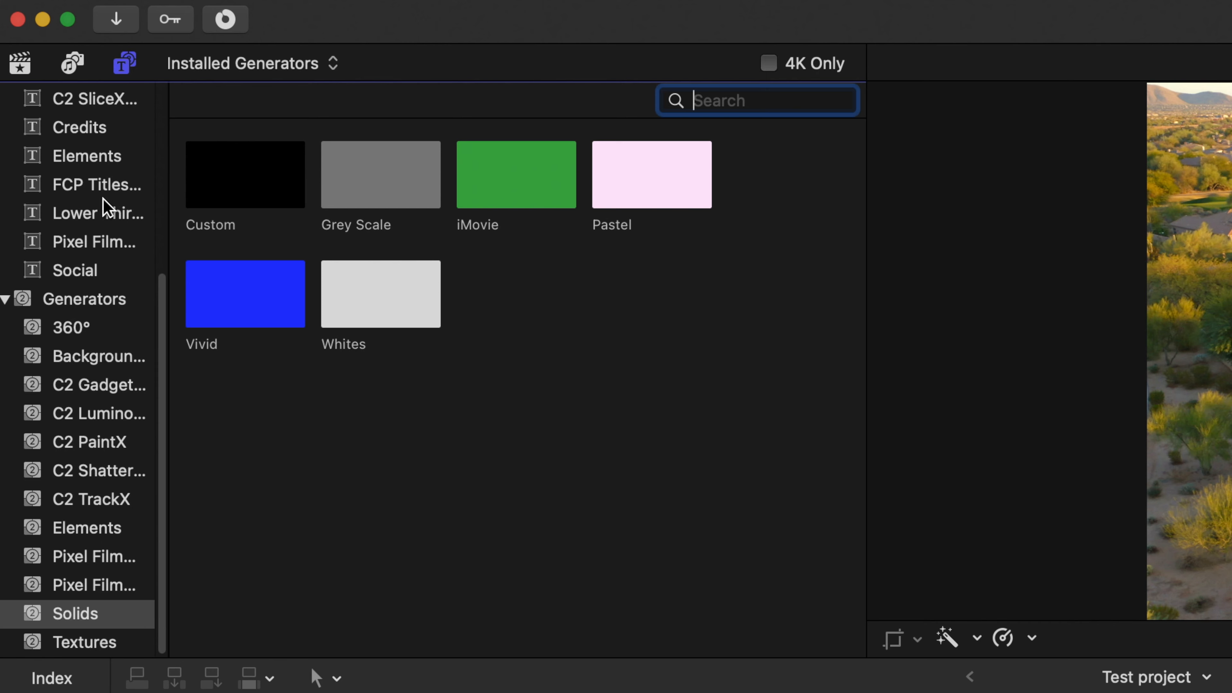
# - Look through the installed title and generator categories, including the Solids, Elements and Pixel Film generators
pyautogui.scroll(1, 105, 201)
pyautogui.scroll(-2, 106, 207)
pyautogui.scroll(5, 104, 207)
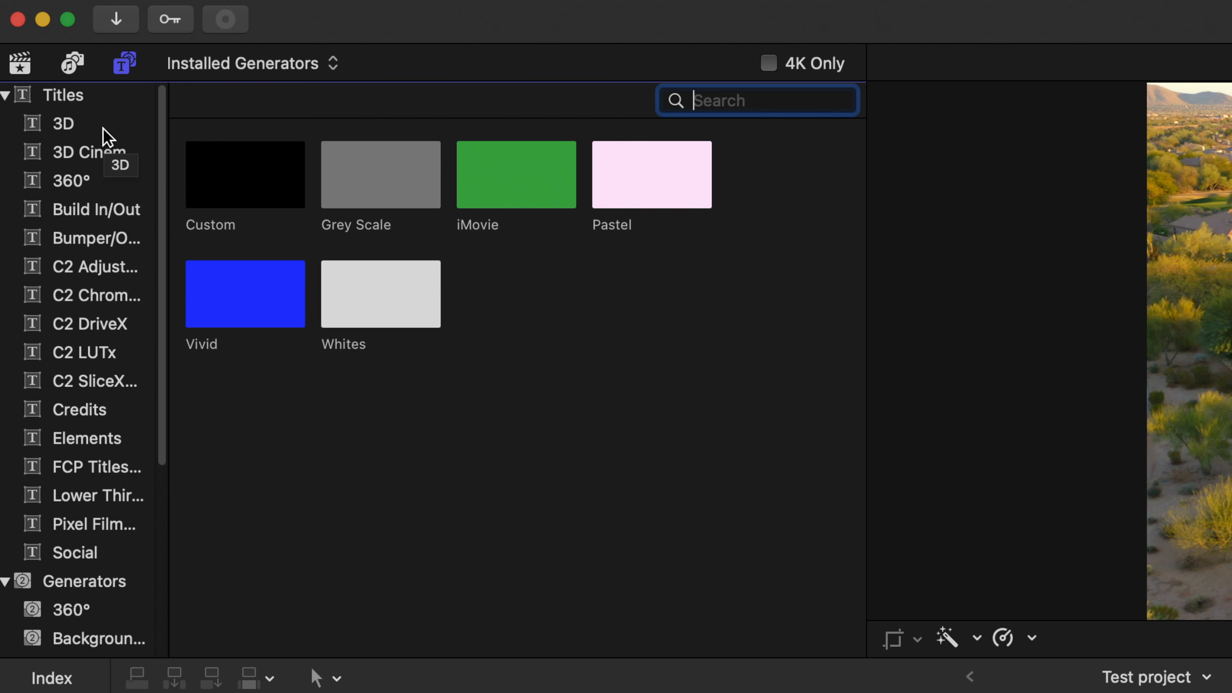
pyautogui.scroll(-10, 96, 462)
pyautogui.scroll(-1, 97, 465)
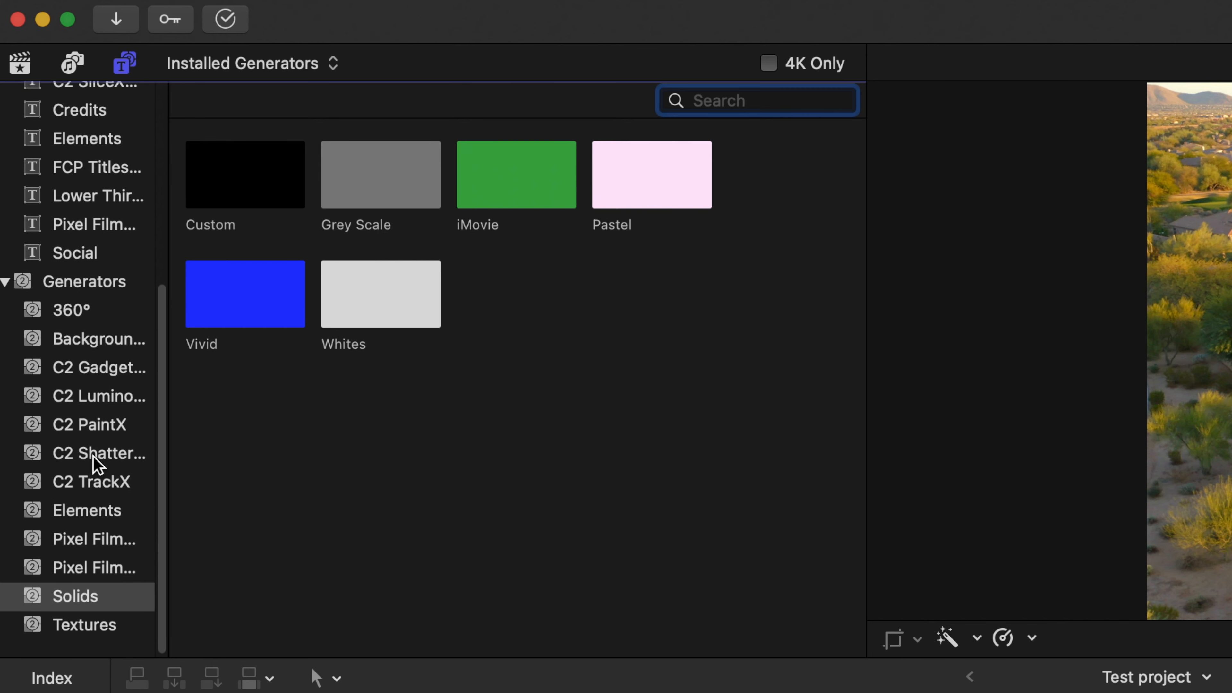
pyautogui.click(294, 178)
pyautogui.click(78, 527)
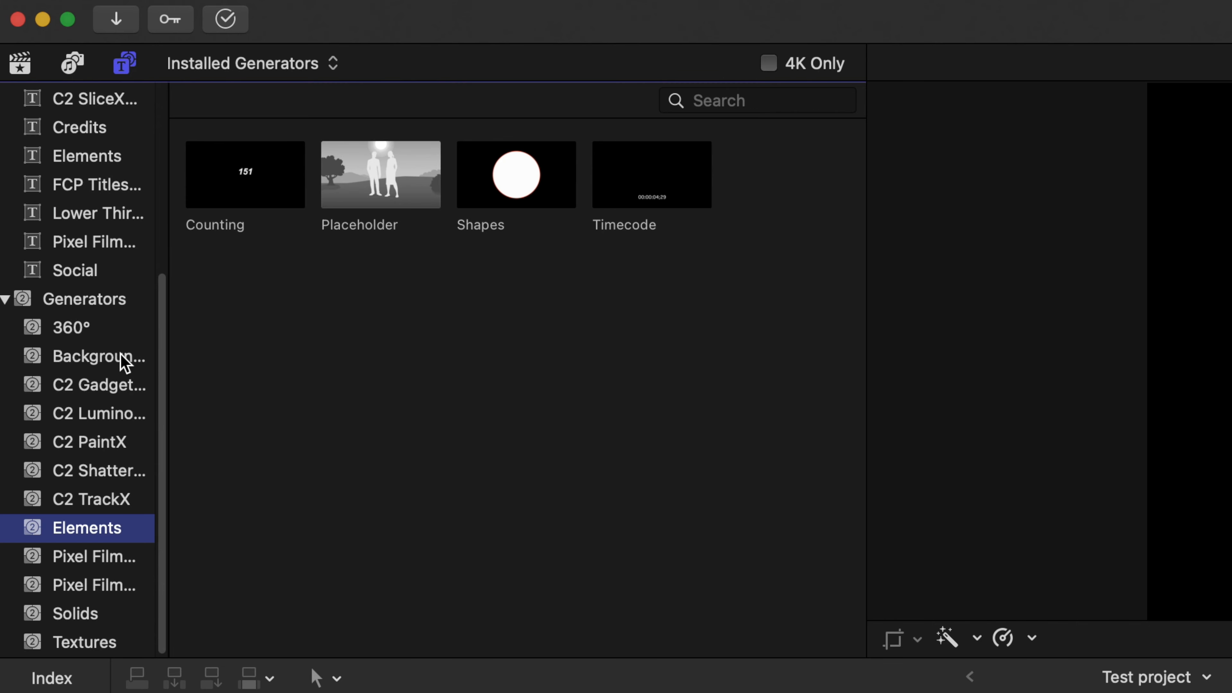
pyautogui.click(123, 565)
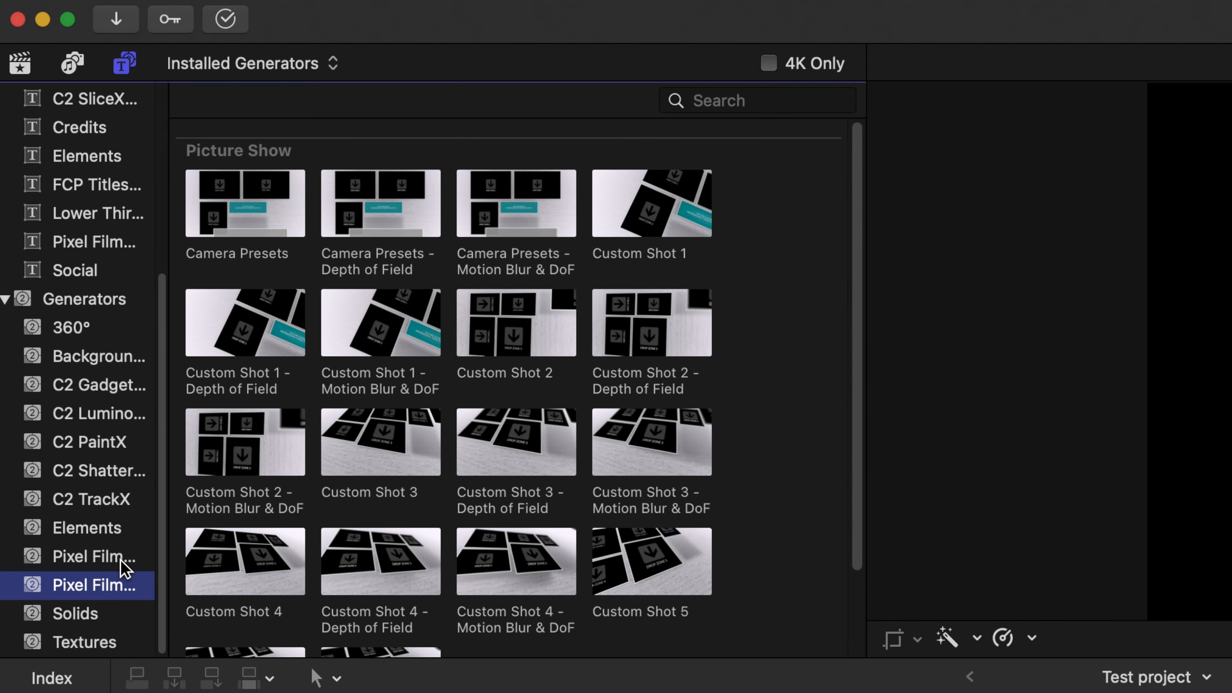
# - Add the Custom 3D title from the 3D titles above the start of the first DJI_0260 clip
pyautogui.scroll(5, 126, 253)
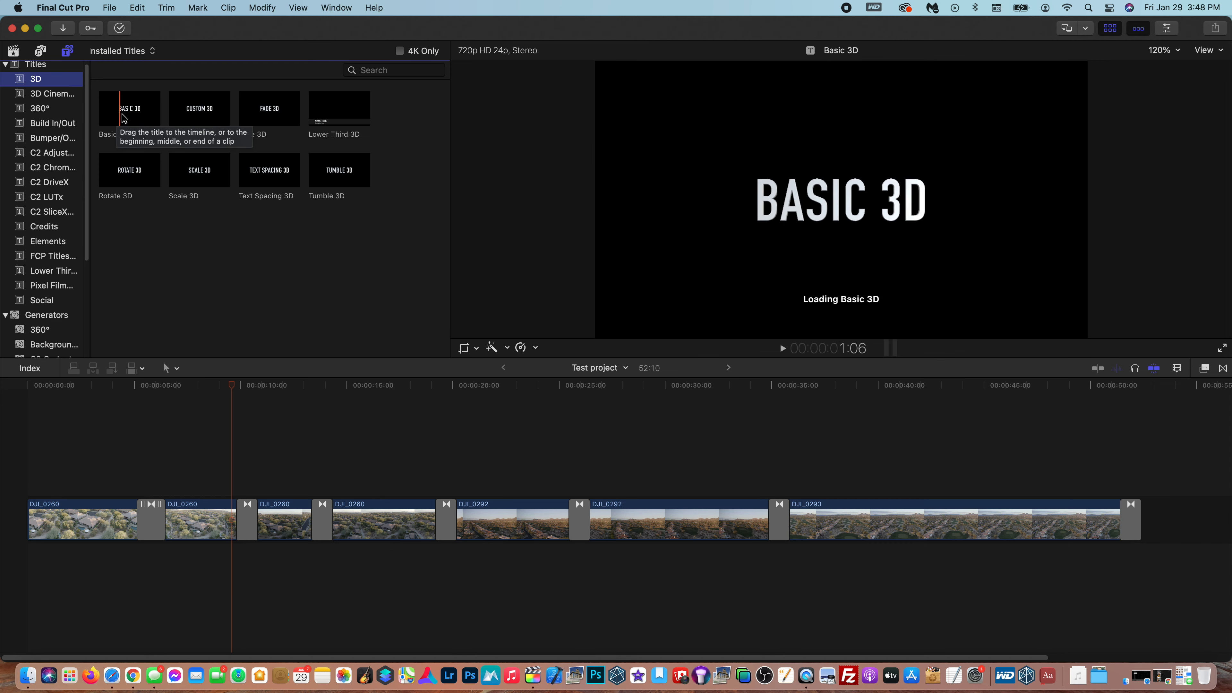
pyautogui.click(188, 116)
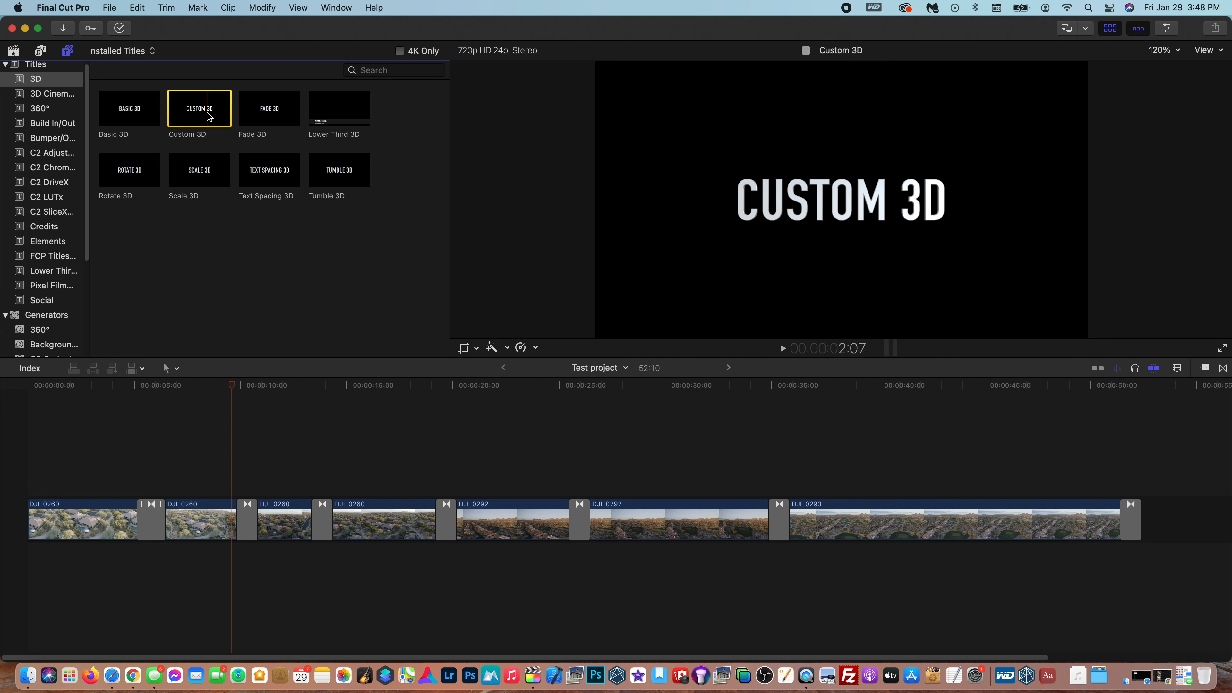
pyautogui.moveTo(208, 117); pyautogui.dragTo(25, 469)
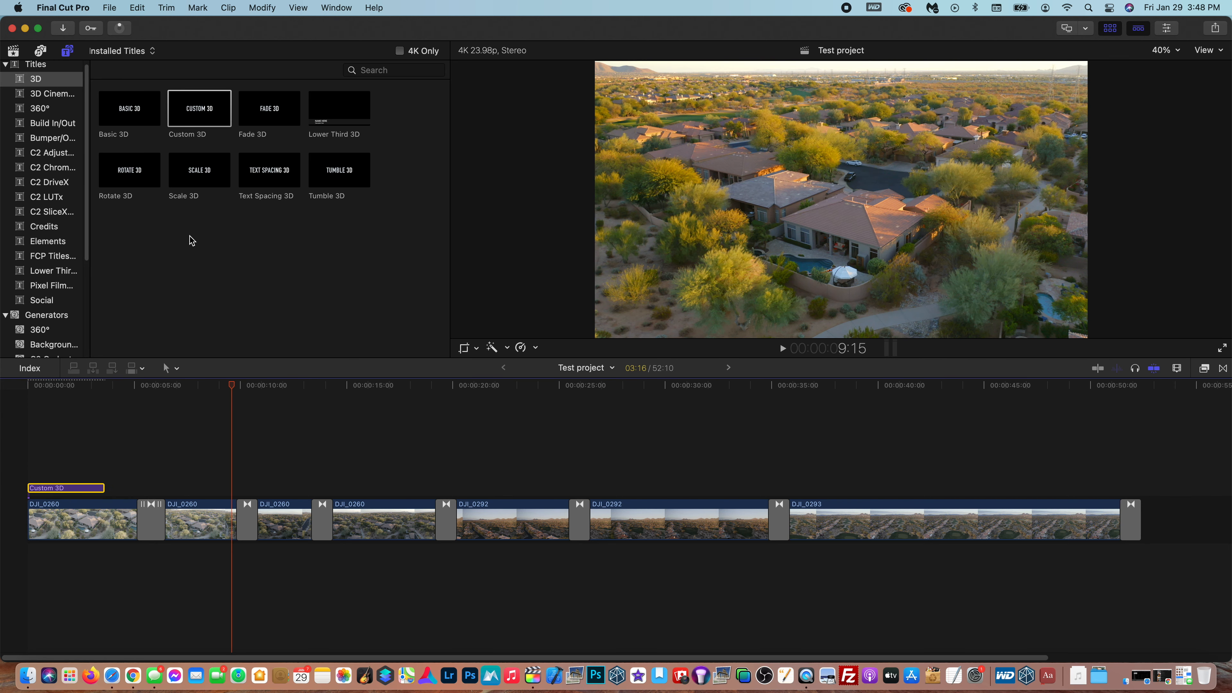
# - Place extra Custom 3D titles above the second and fourth DJI_0260 clips and delete both
pyautogui.moveTo(212, 124); pyautogui.dragTo(173, 456)
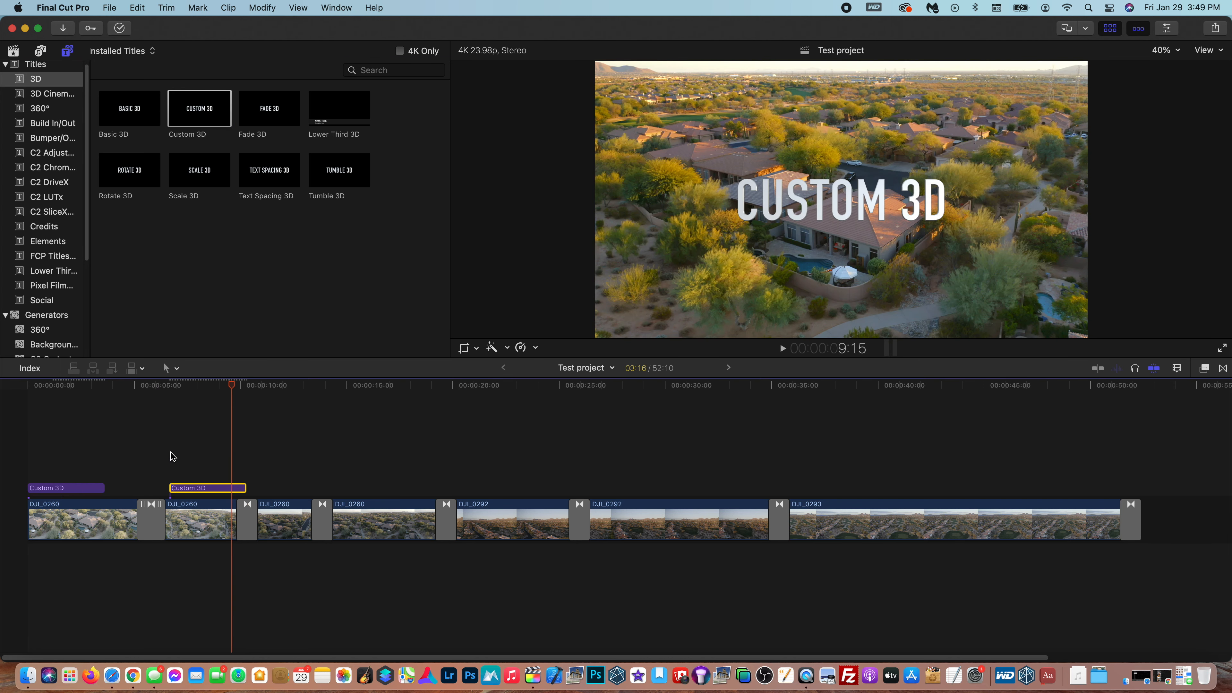
pyautogui.moveTo(204, 116); pyautogui.dragTo(201, 490)
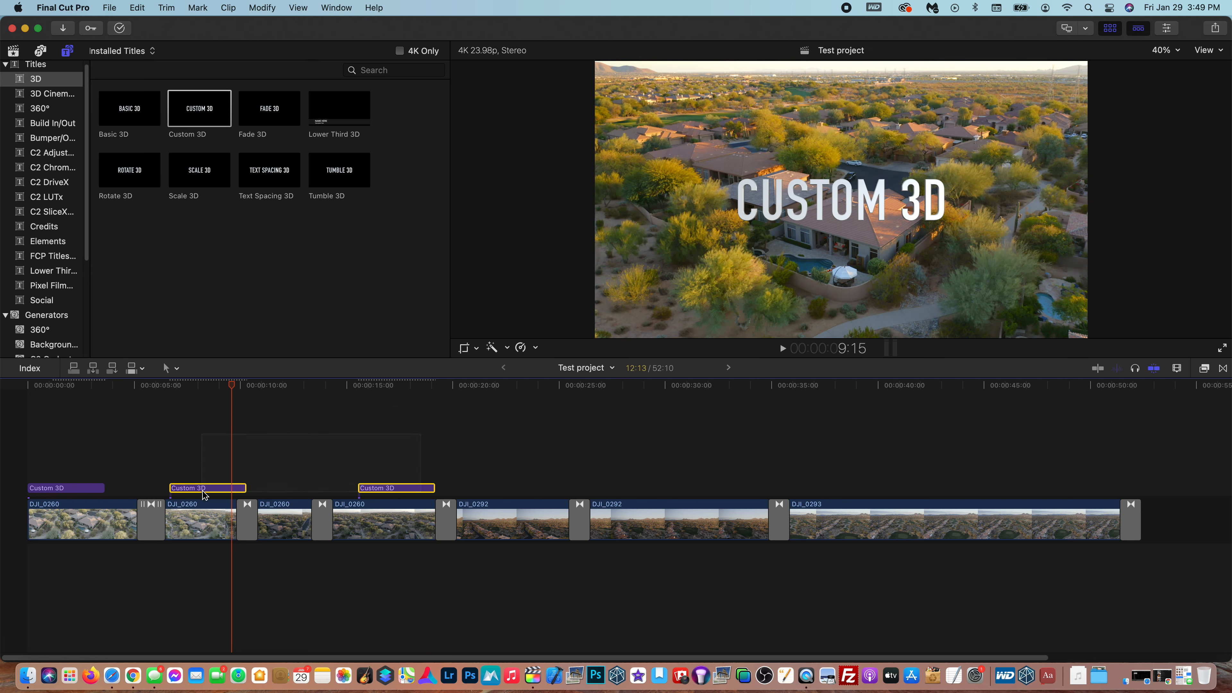
pyautogui.press('Delete')
# - Select the text of the Custom 3D title over the first clip and show its text settings in the inspector
pyautogui.click(51, 451)
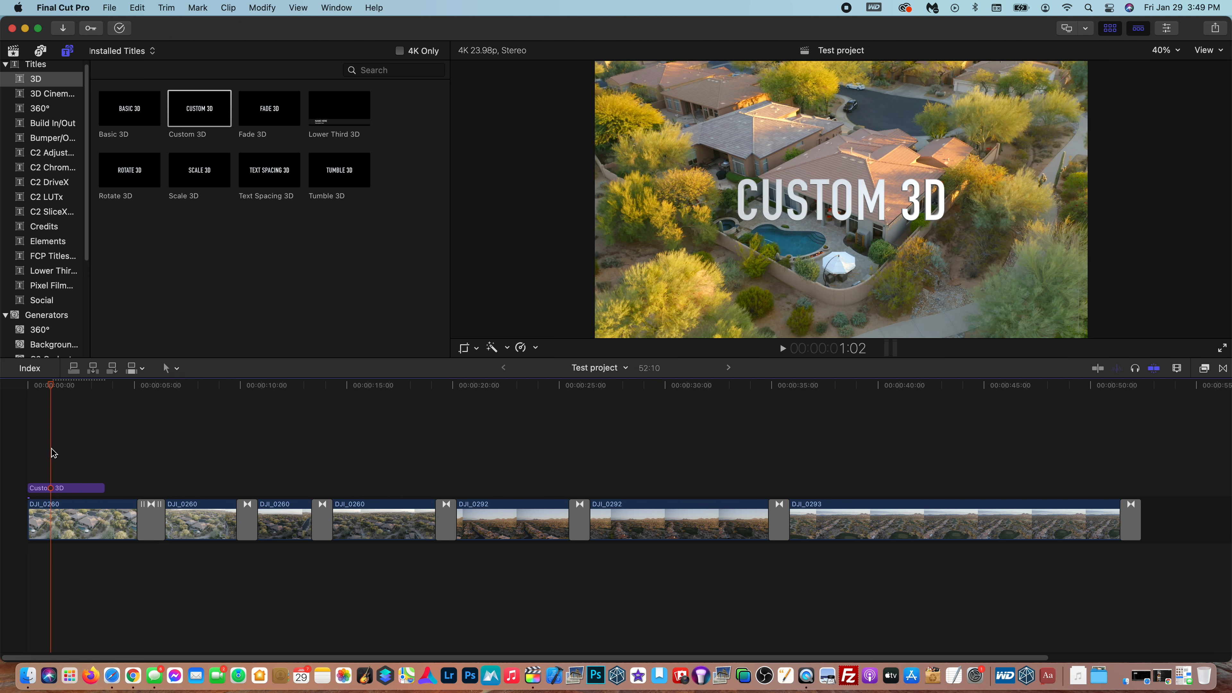
pyautogui.click(73, 488)
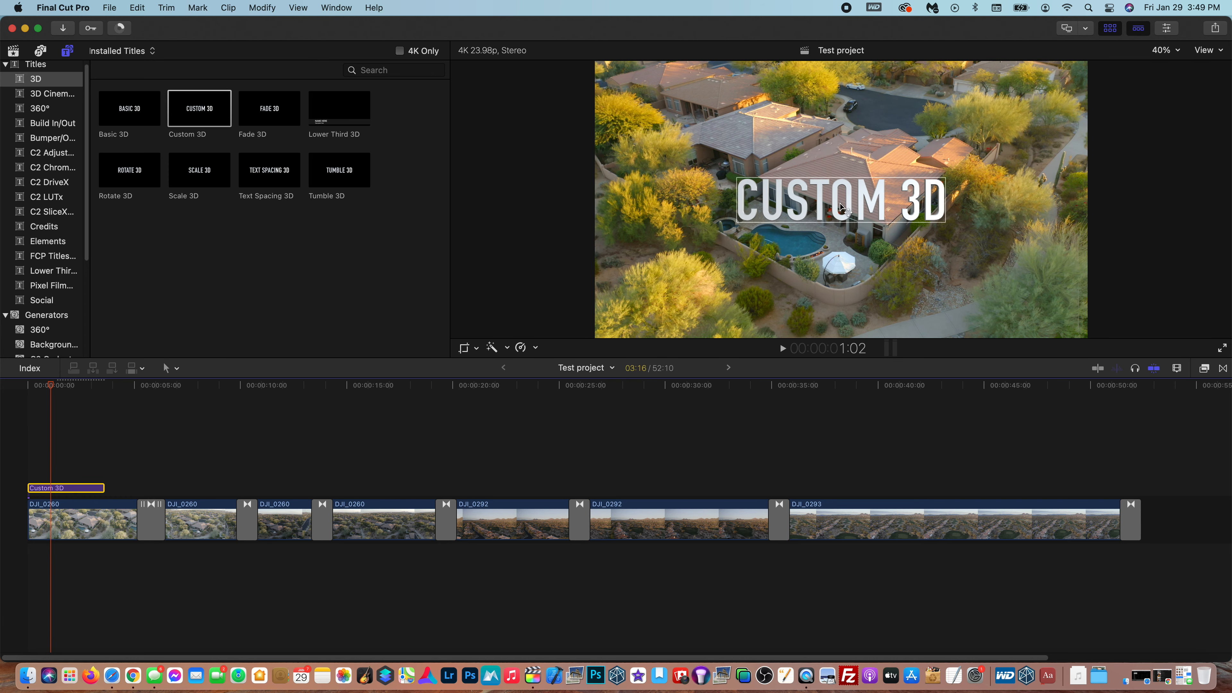
pyautogui.doubleClick(855, 199)
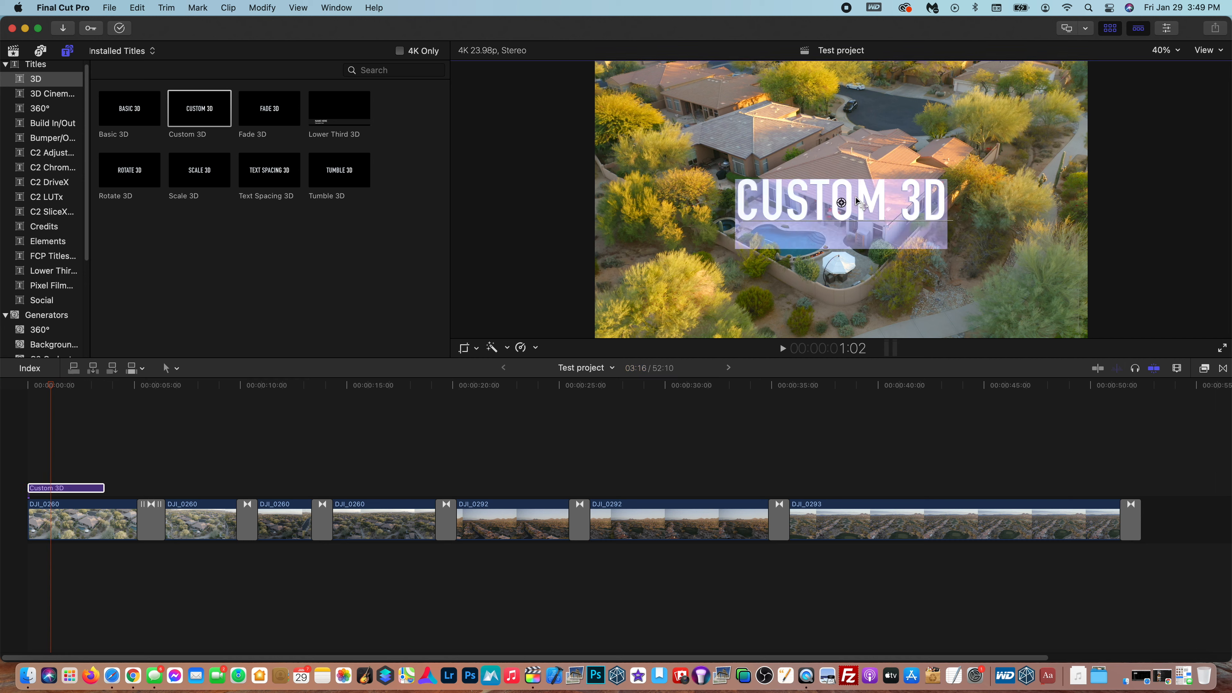
pyautogui.moveTo(945, 198); pyautogui.dragTo(744, 195)
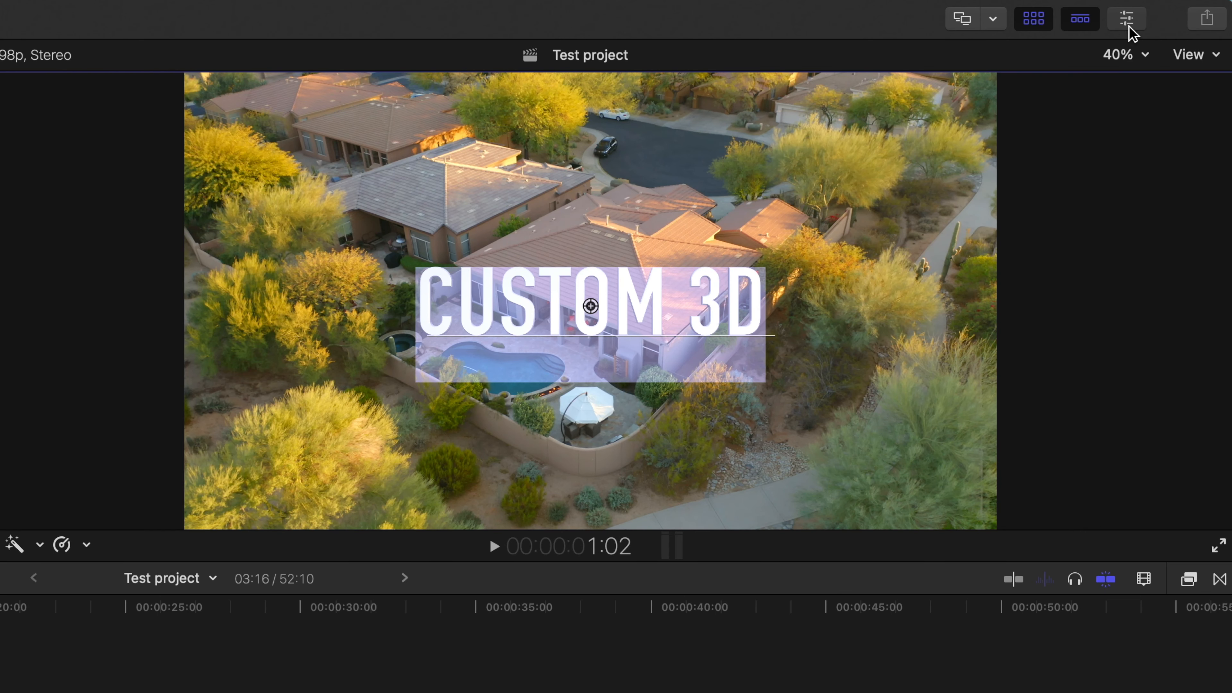
pyautogui.click(1129, 28)
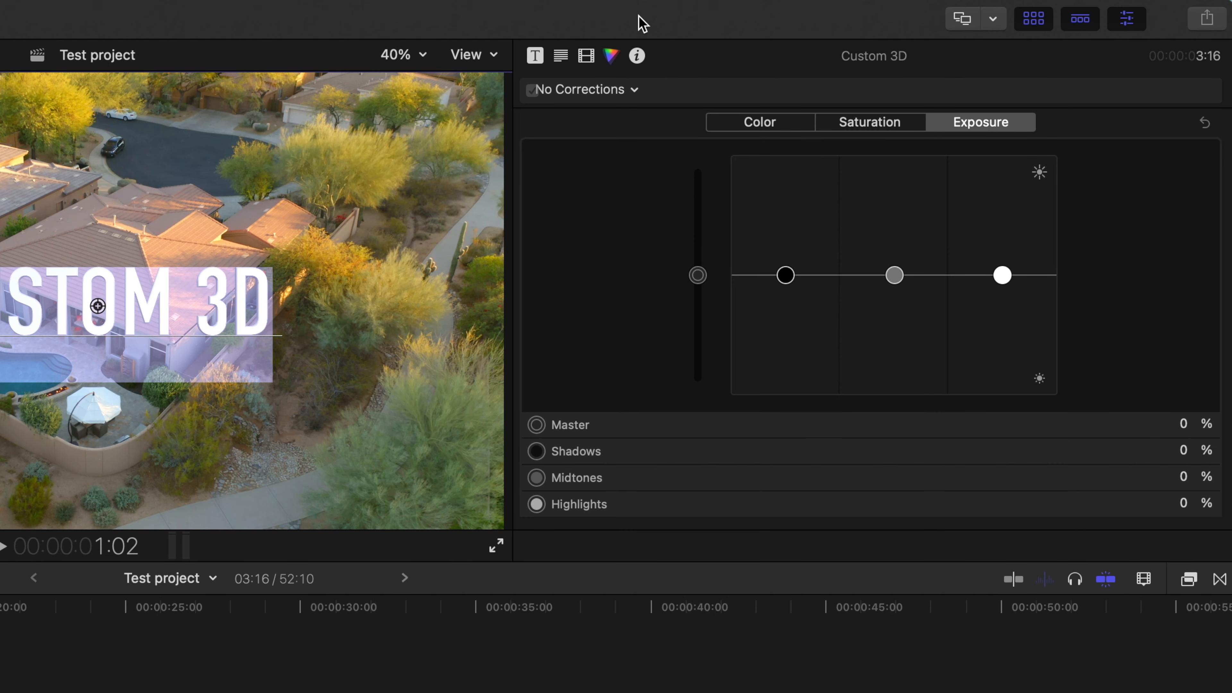
pyautogui.click(538, 56)
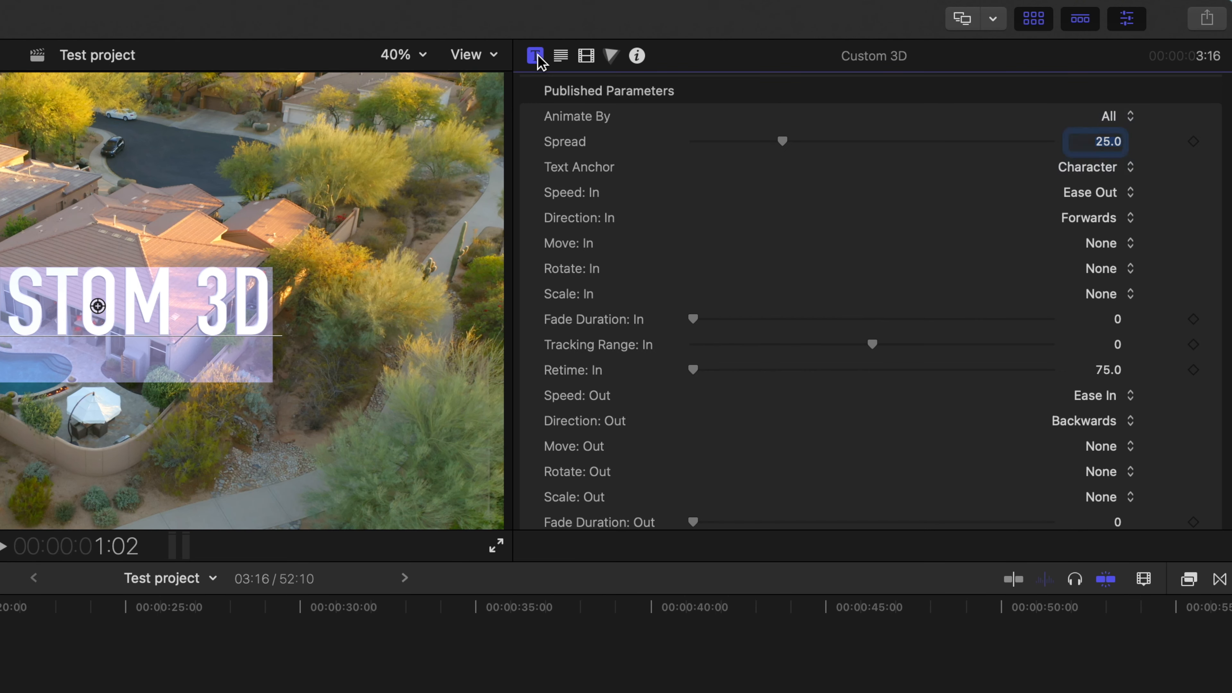
pyautogui.scroll(2, 618, 171)
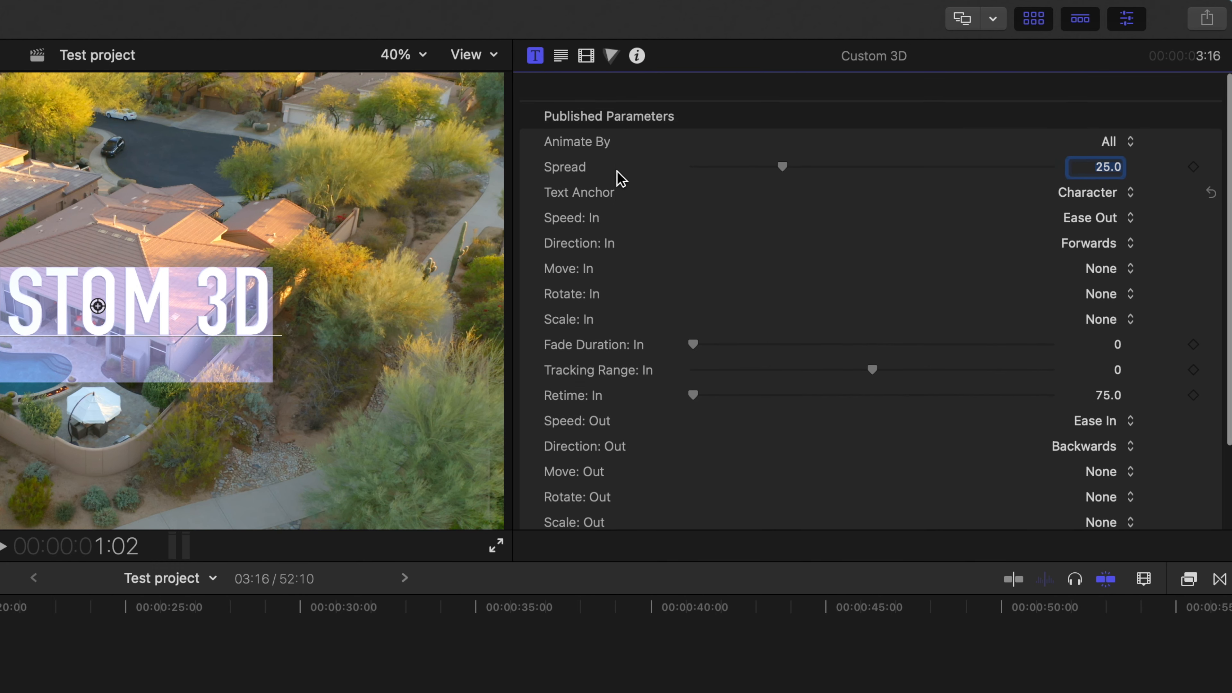
pyautogui.click(562, 58)
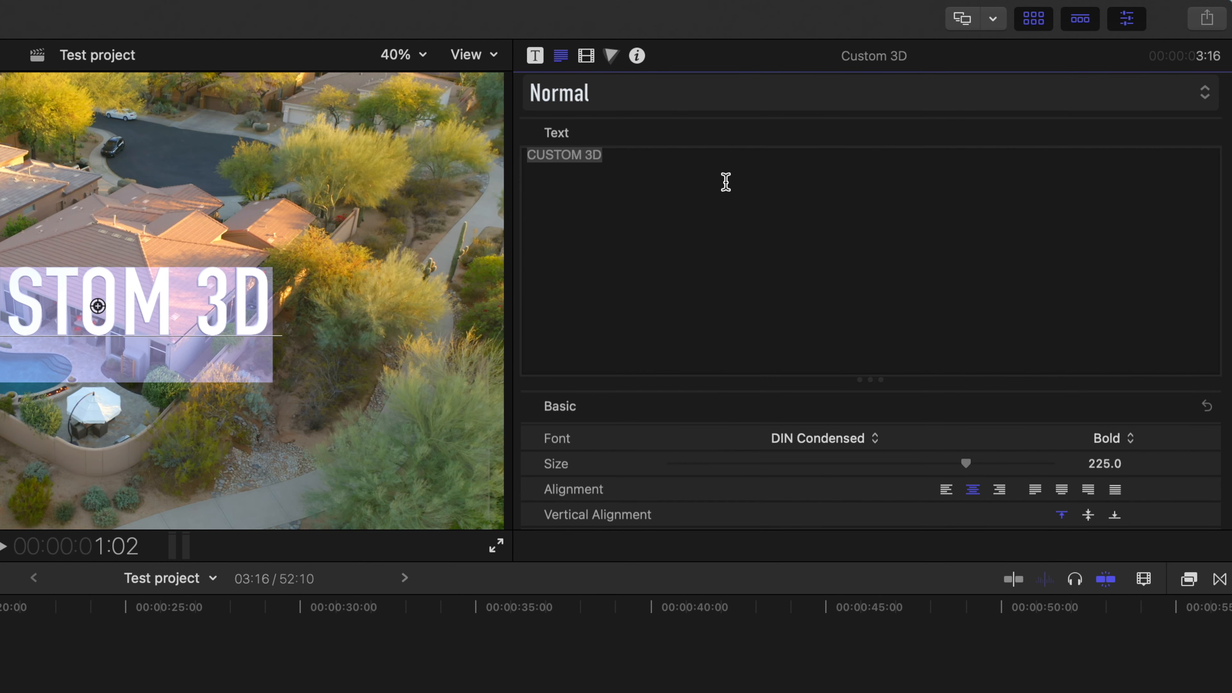
# - Replace the title text with "GREYHAWK SCOTTSDALE"
pyautogui.click(726, 182)
pyautogui.tripleClick(668, 182)
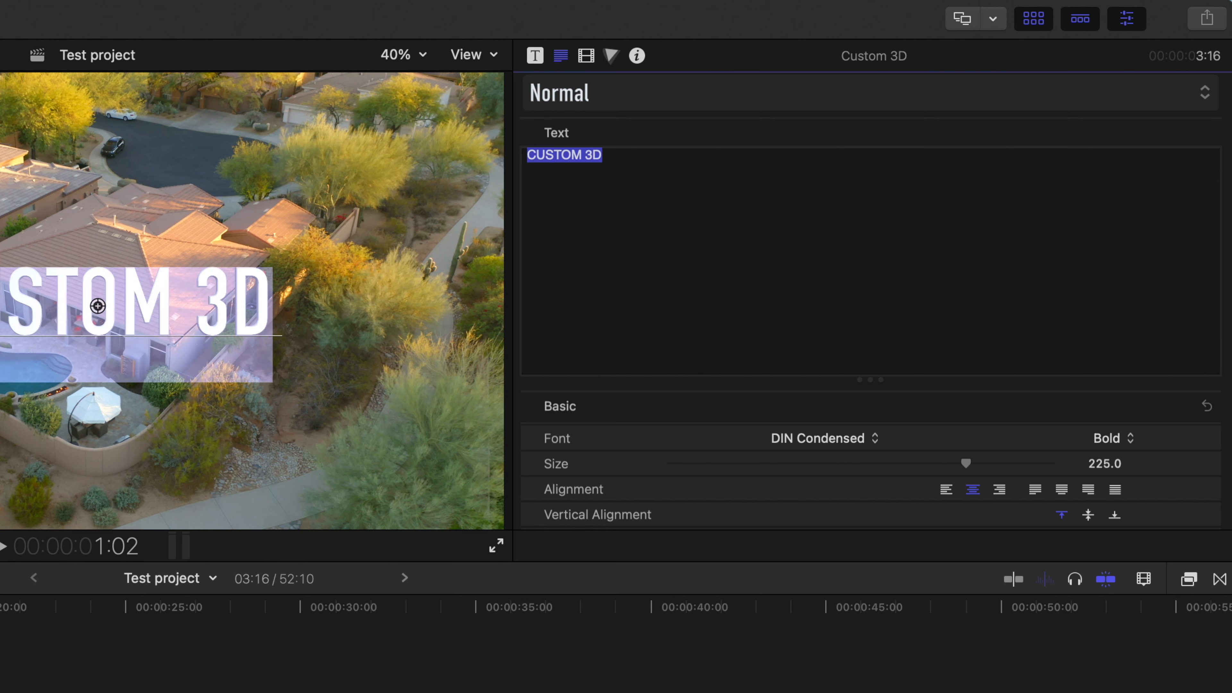
pyautogui.press('BackSpace')
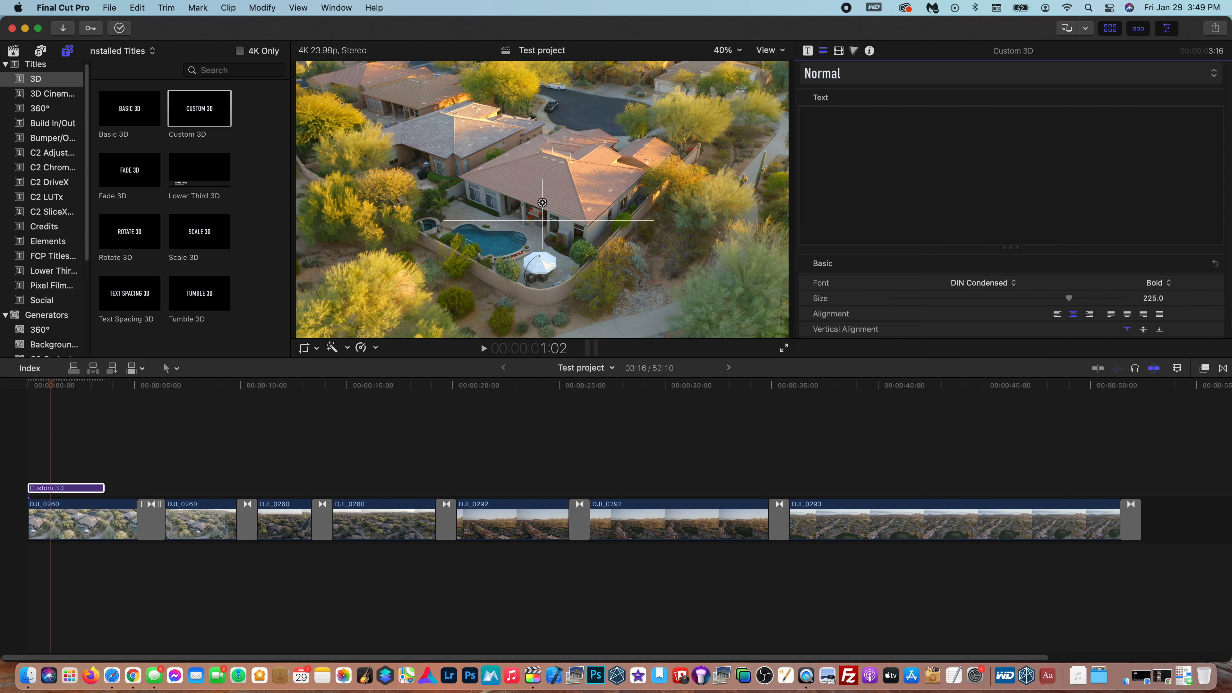
pyautogui.write('GE')
pyautogui.press('BackSpace')
pyautogui.write('REYHAWK SCOTTSDALE')
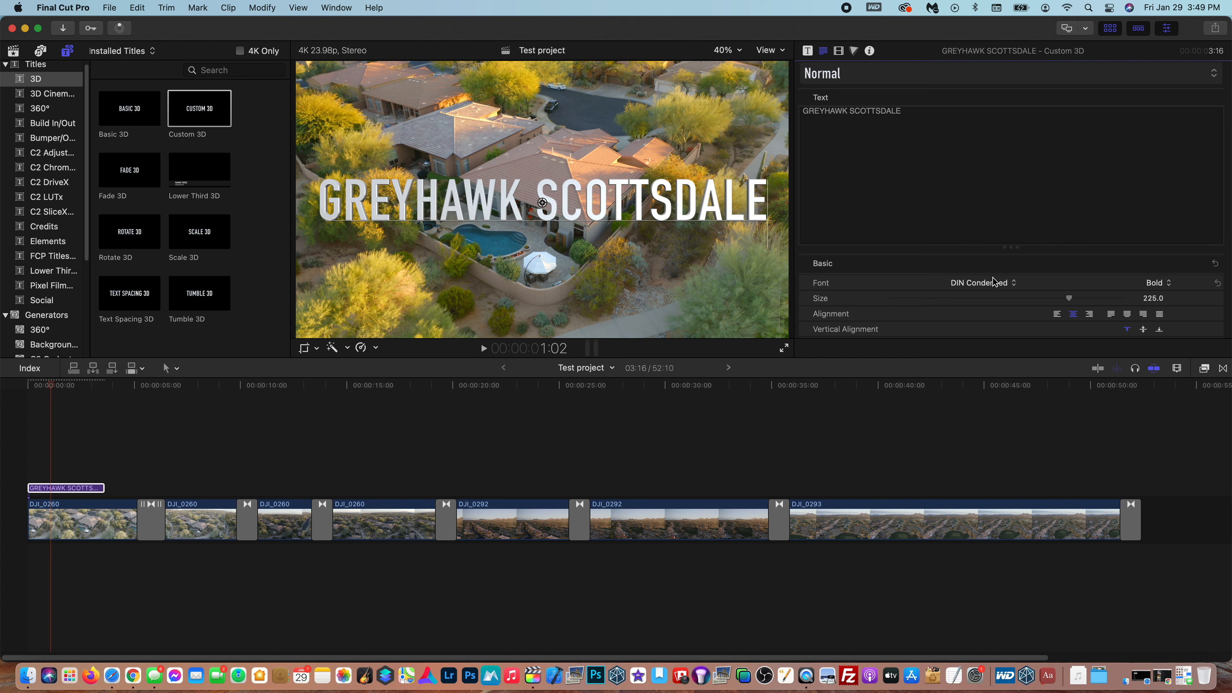
# - Set the title to Futura at size 130.9 and move it straight down to the frame's lower edge
pyautogui.click(996, 286)
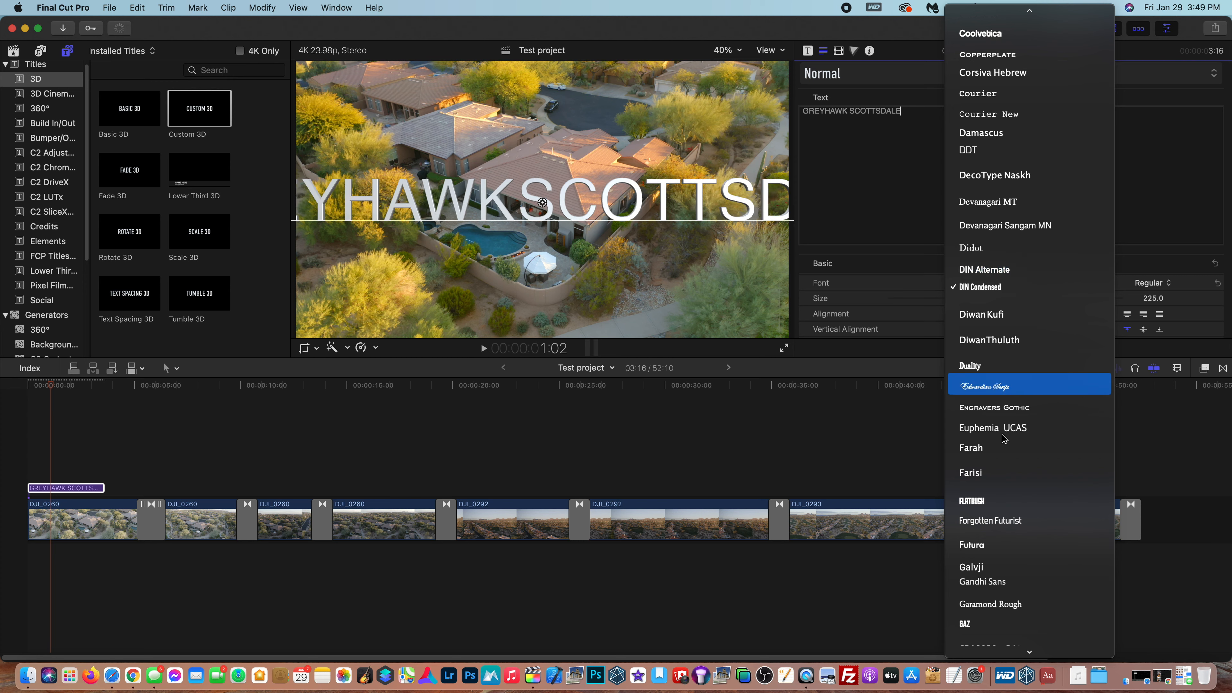
pyautogui.click(984, 546)
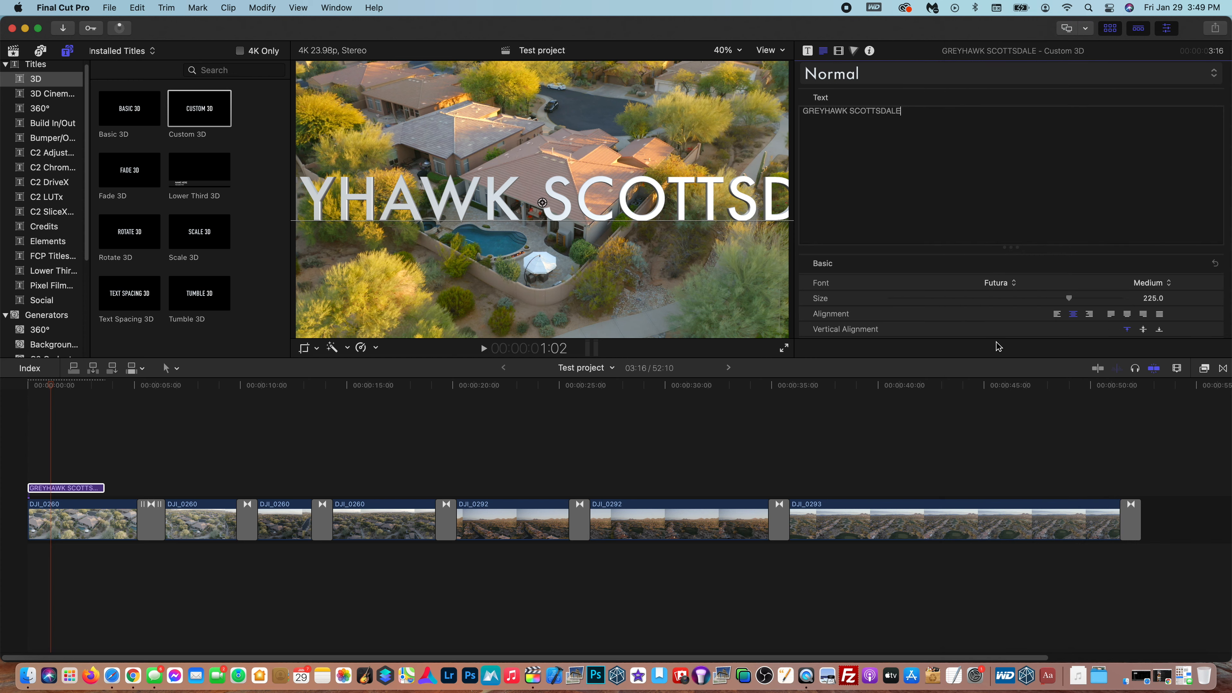
pyautogui.moveTo(1069, 302); pyautogui.dragTo(995, 310)
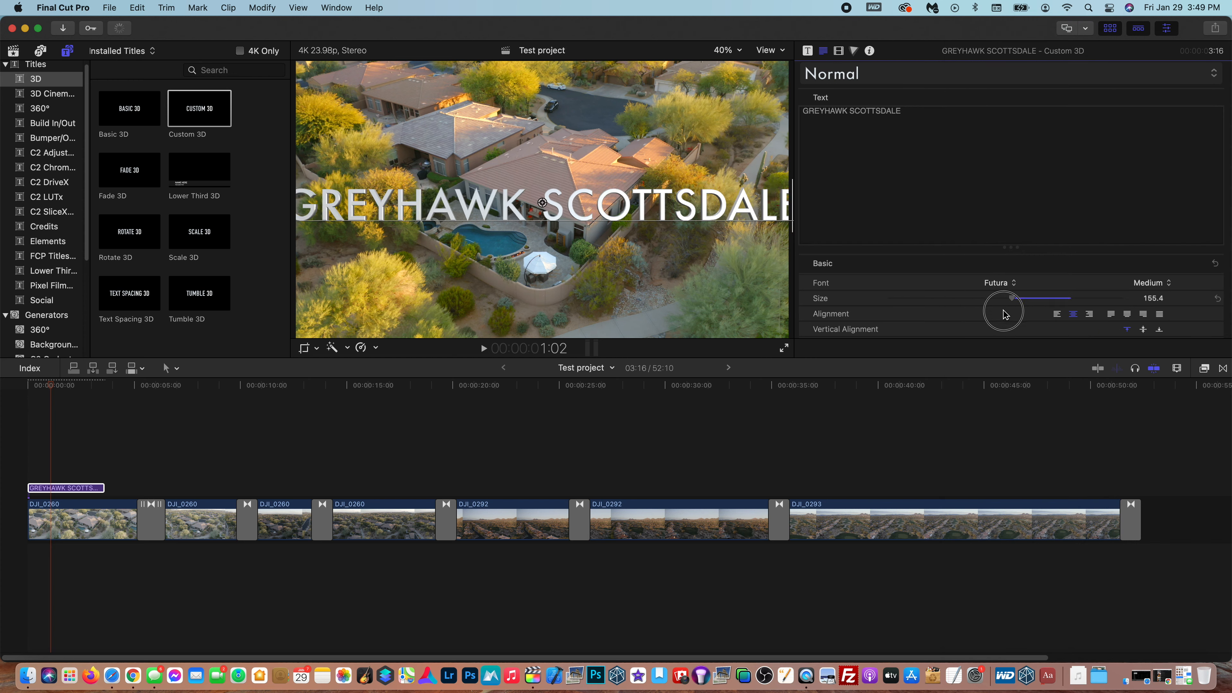
pyautogui.doubleClick(576, 189)
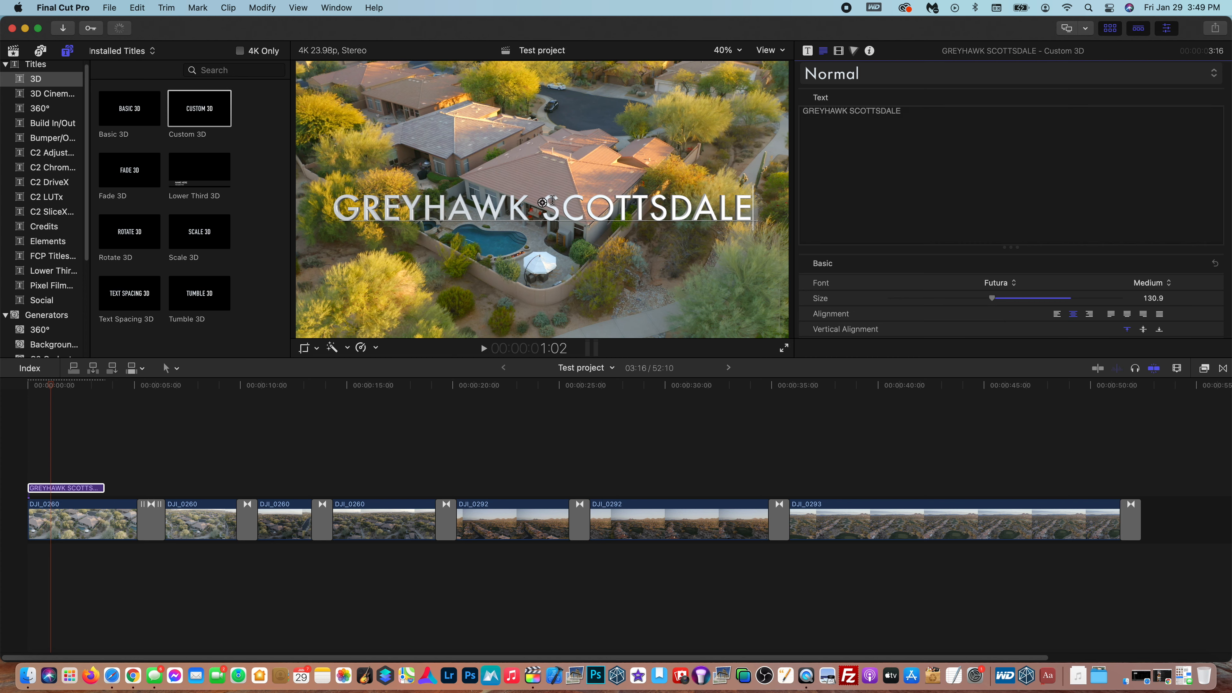
pyautogui.moveTo(544, 203); pyautogui.dragTo(542, 309)
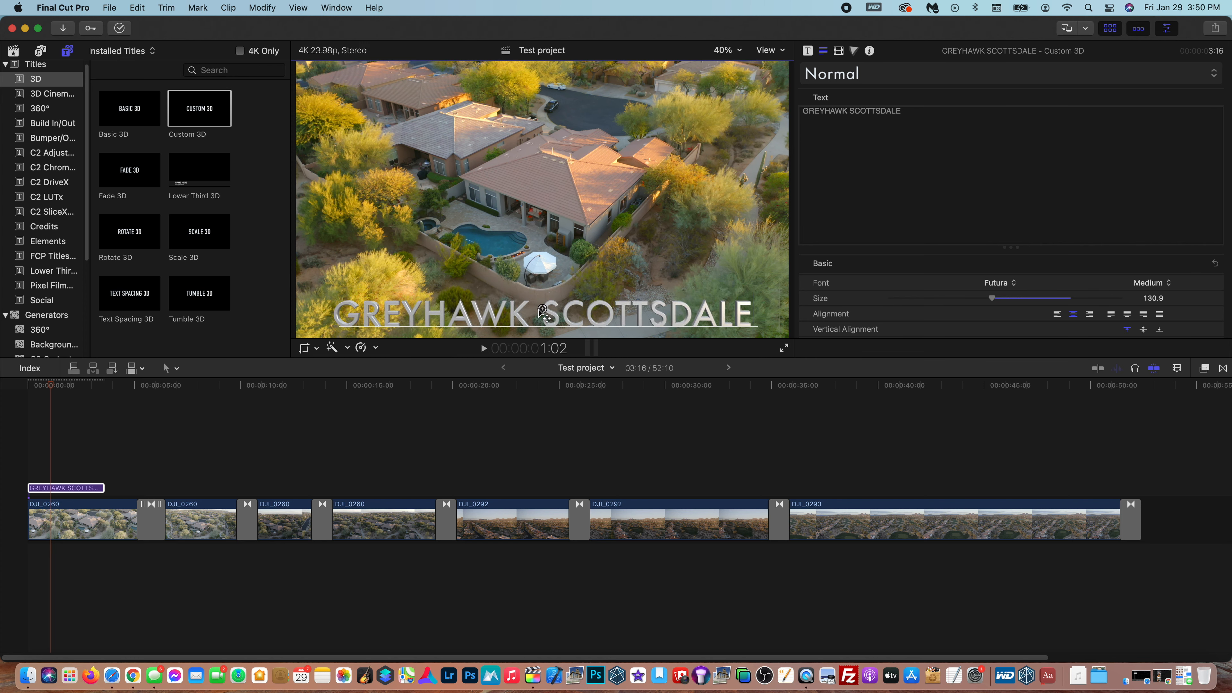
# - Change the GREYHAWK SCOTTSDALE title's plastic substance color to red-orange
pyautogui.scroll(-10, 945, 322)
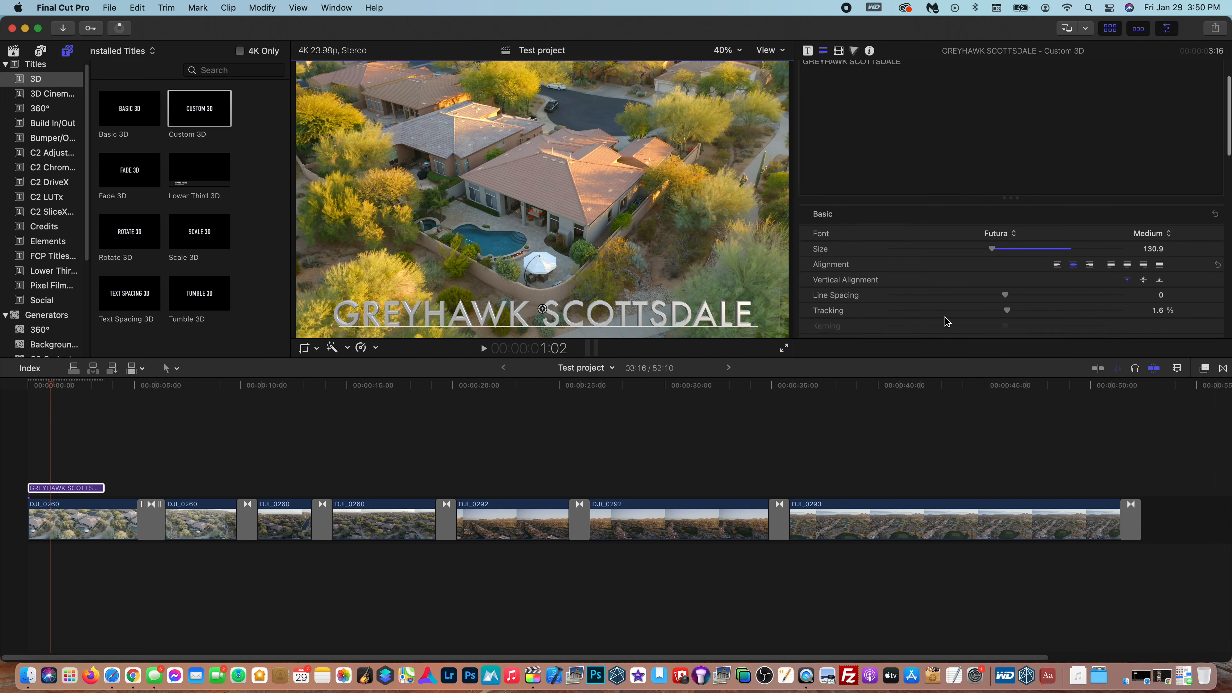
pyautogui.scroll(-10, 945, 322)
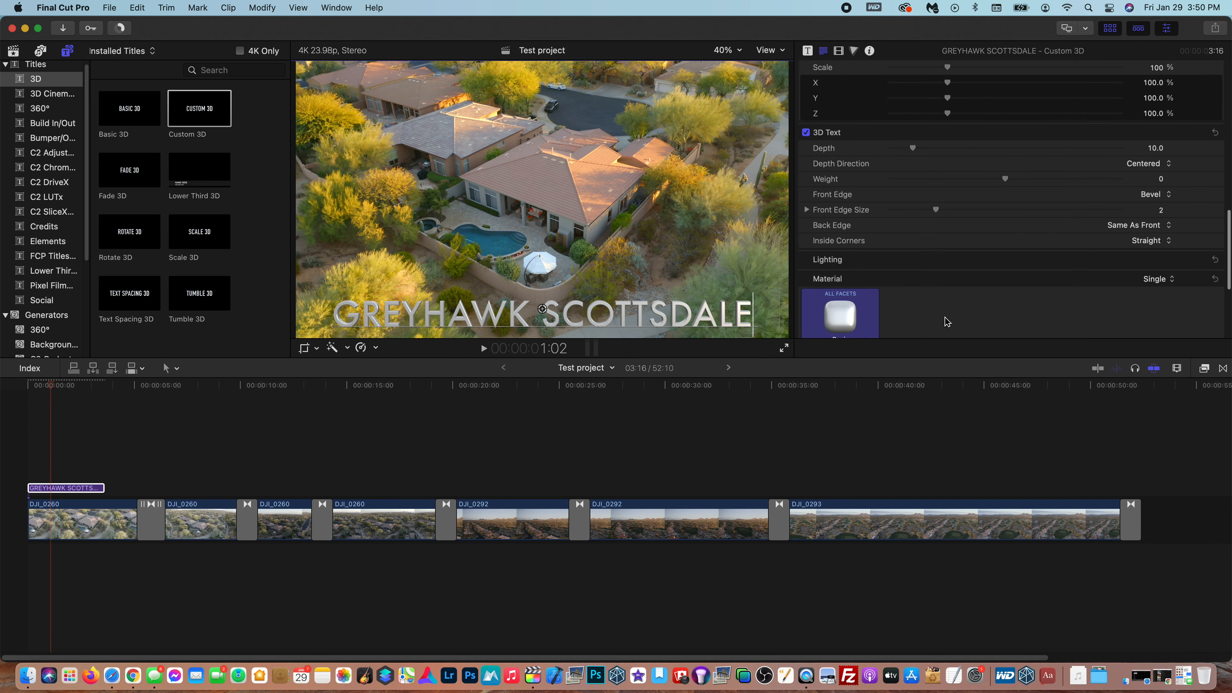
pyautogui.scroll(-5, 945, 322)
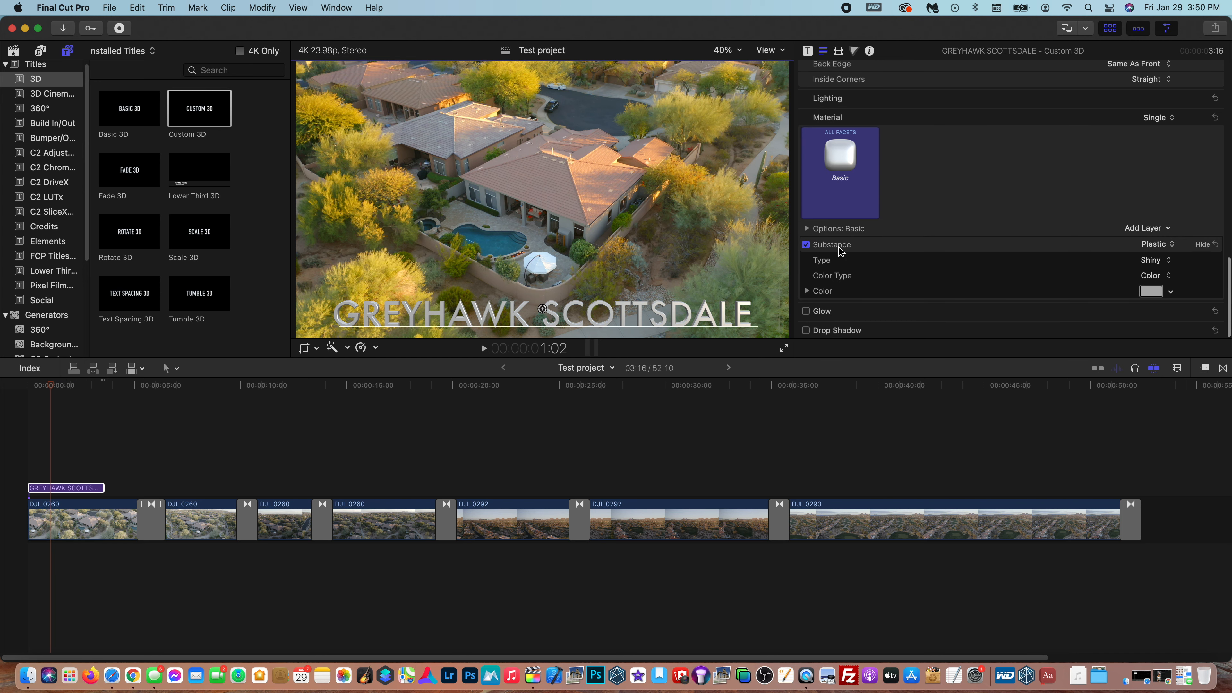
pyautogui.click(1171, 293)
pyautogui.moveTo(1130, 307)
pyautogui.mouseDown()
pyautogui.moveTo(1138, 402)
pyautogui.moveTo(1145, 310)
pyautogui.mouseUp()
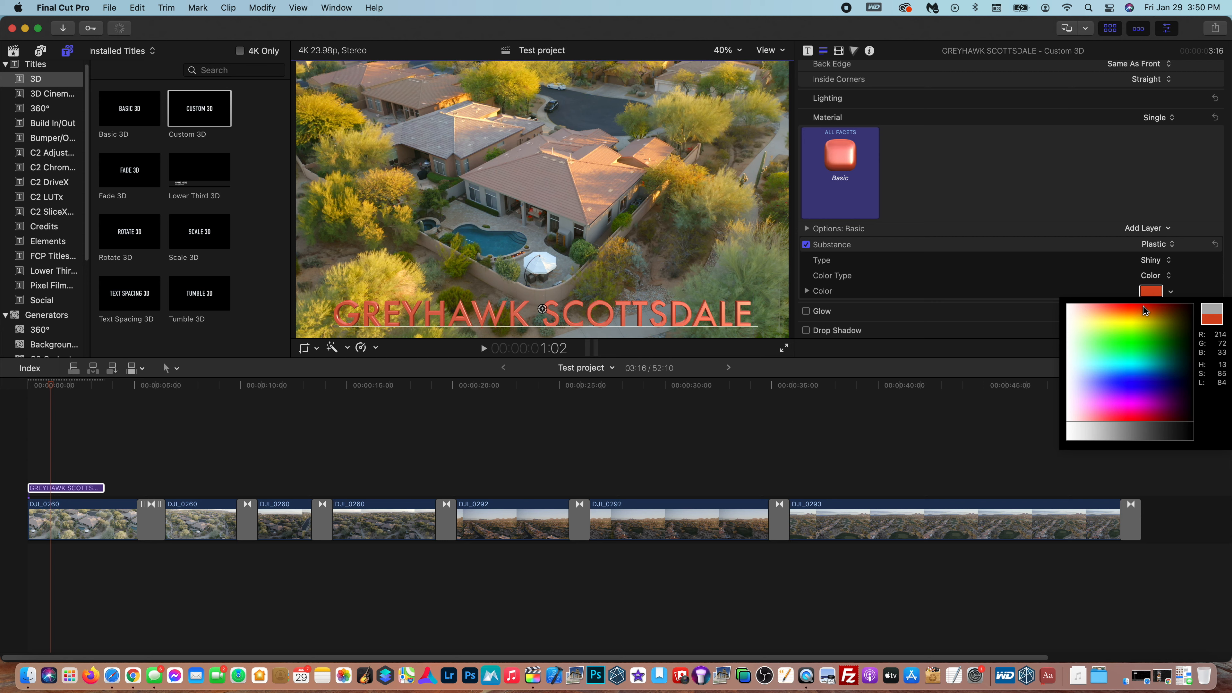
pyautogui.click(1138, 306)
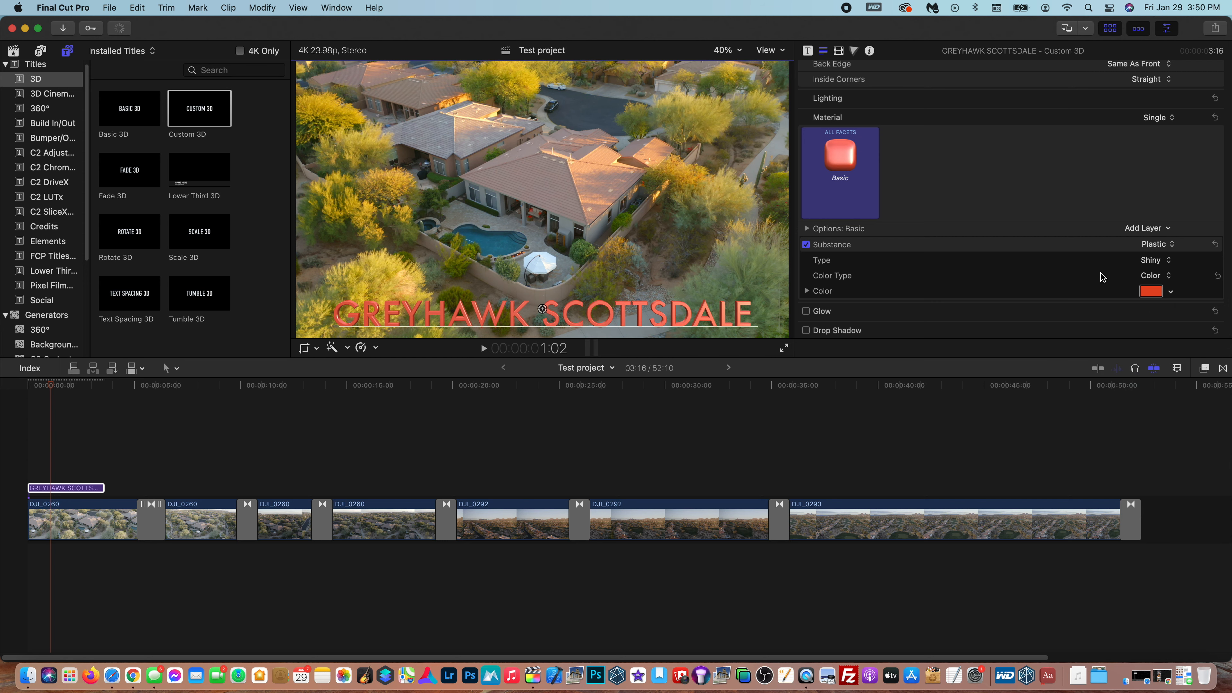
# - Turn off the title's 3D Text to compare its flat look, and turn it back on
pyautogui.scroll(2, 1100, 273)
pyautogui.scroll(6, 1102, 276)
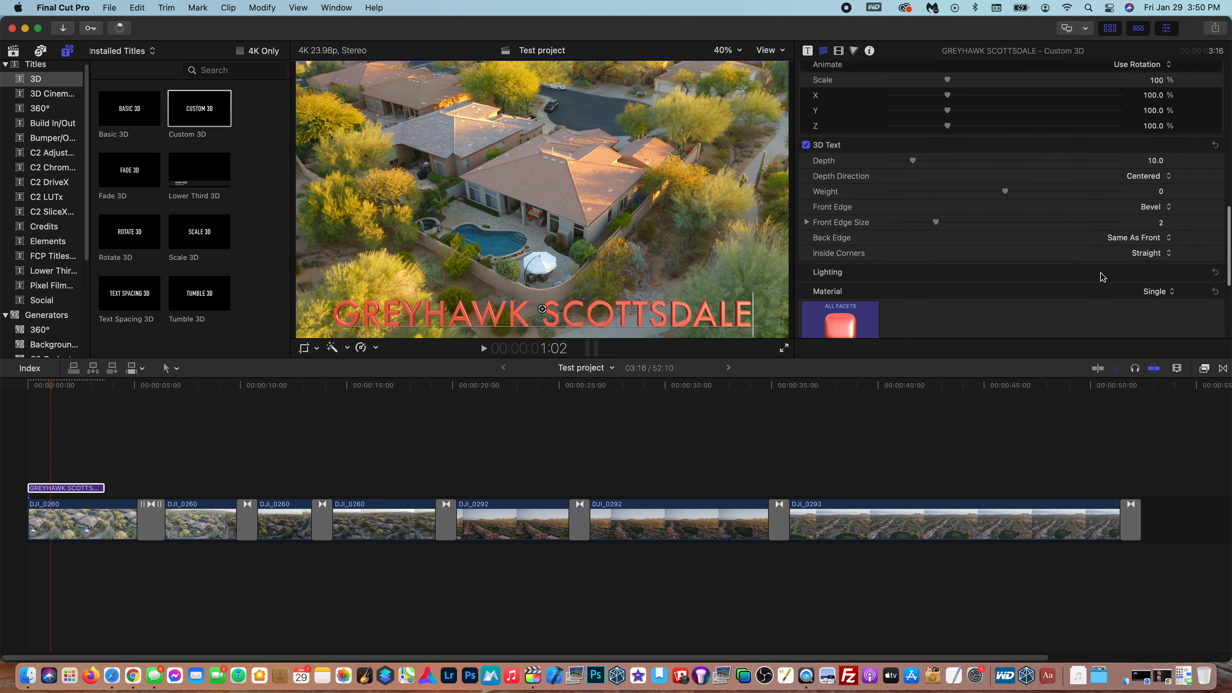
pyautogui.click(806, 145)
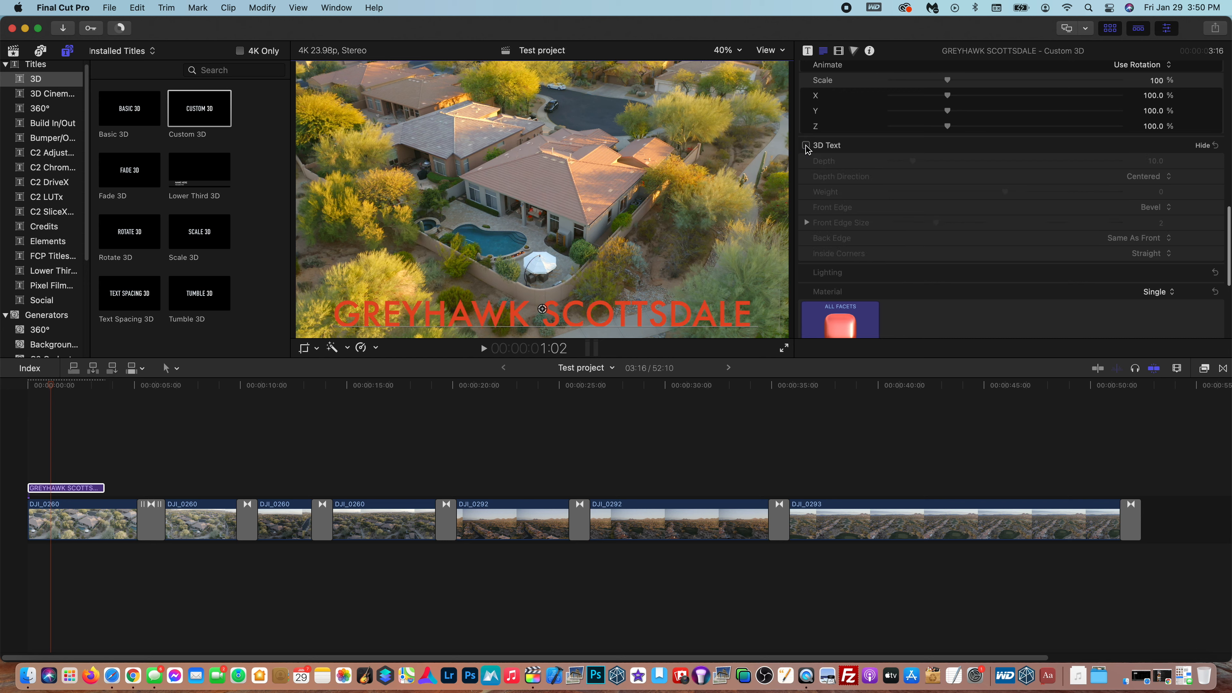
pyautogui.click(806, 145)
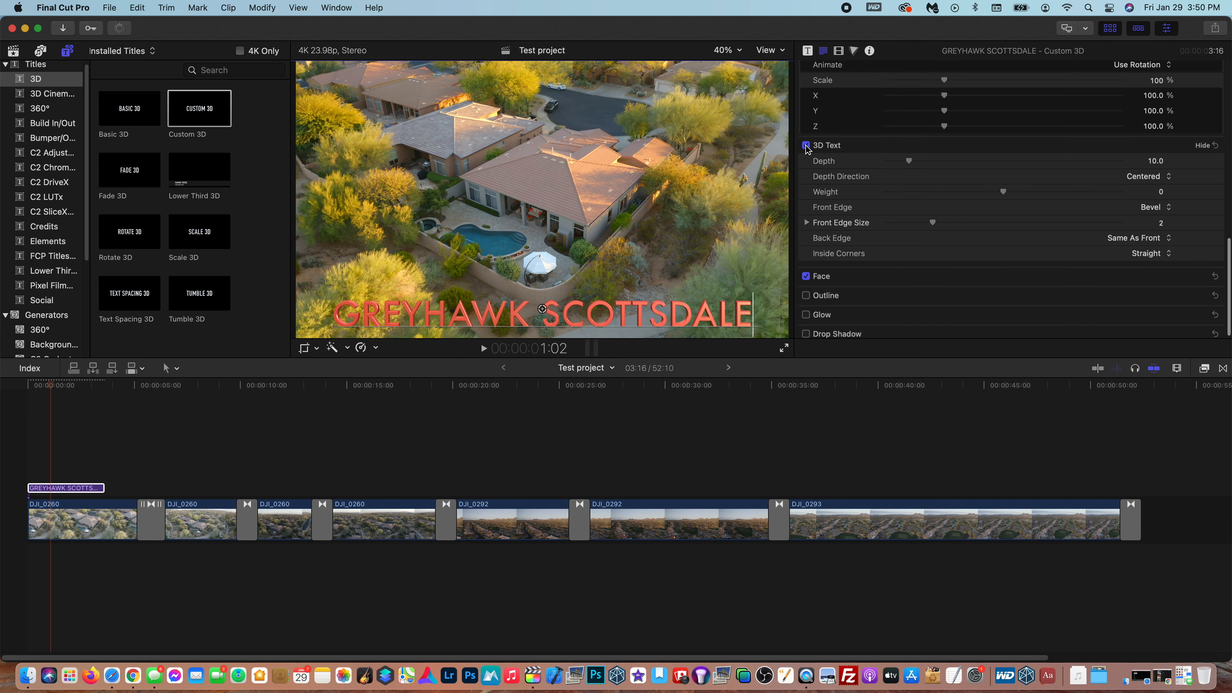
pyautogui.scroll(-4, 999, 336)
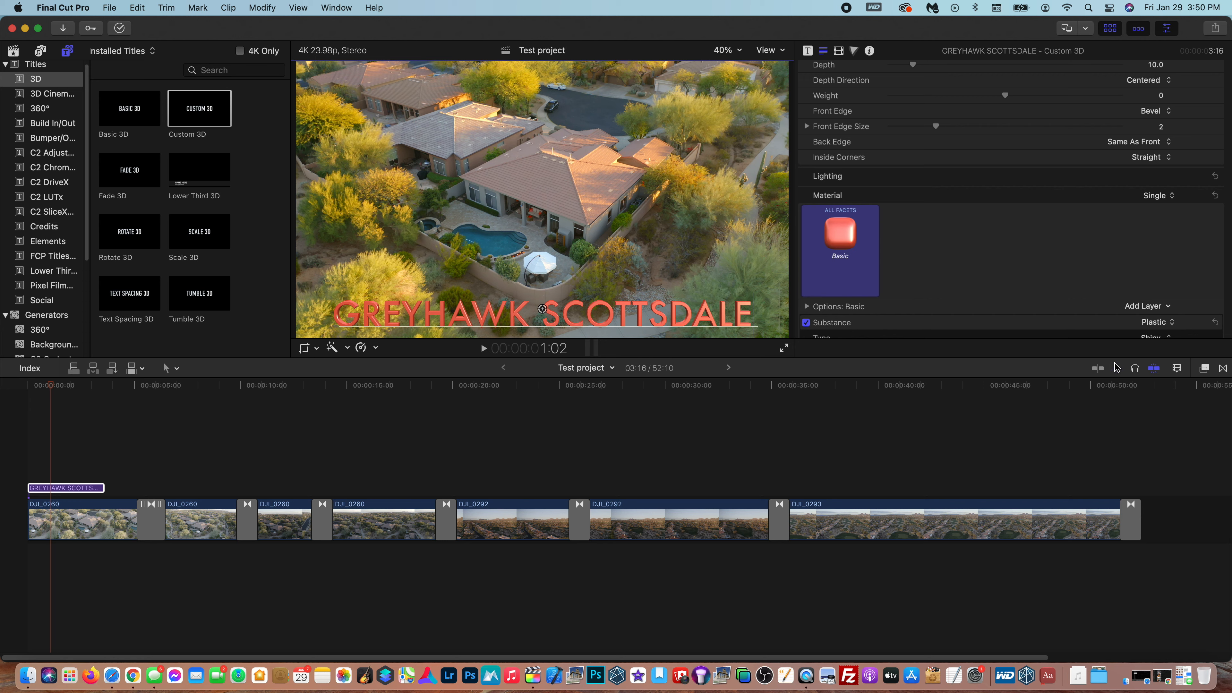
# - Add the Slide transition from the Movements category to both ends of the GREYHAWK SCOTTSDALE title
pyautogui.click(1222, 369)
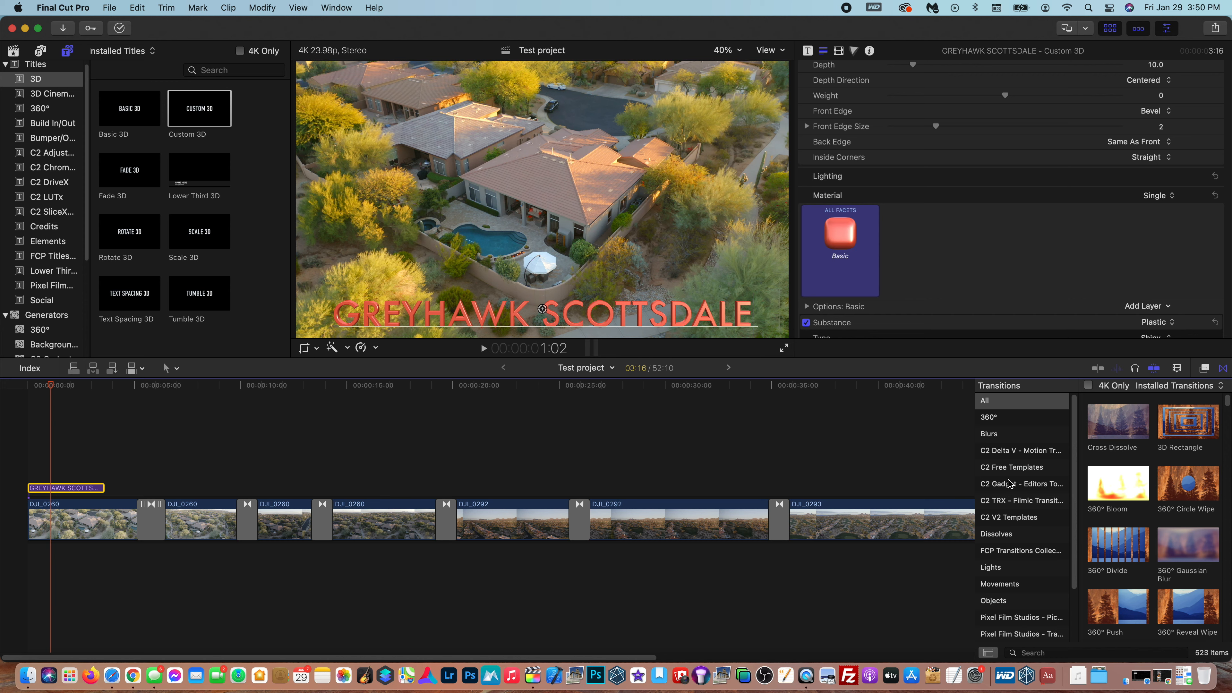
pyautogui.scroll(-3, 1009, 483)
pyautogui.click(1009, 517)
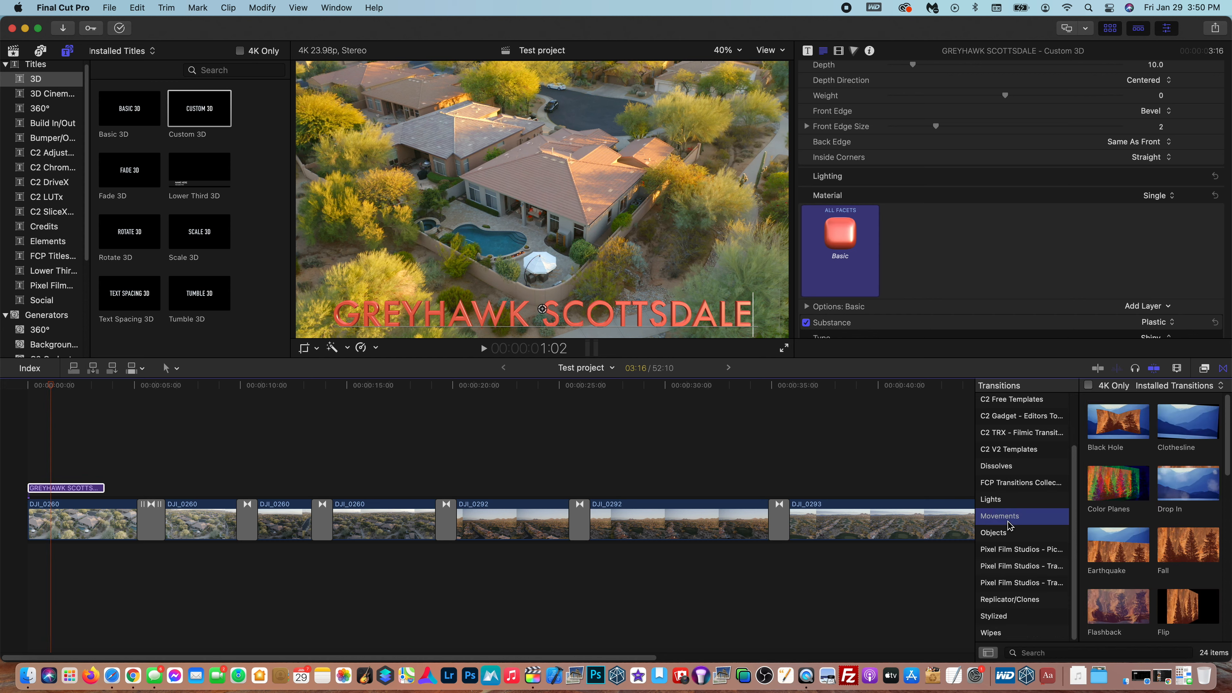
pyautogui.scroll(-5, 1140, 510)
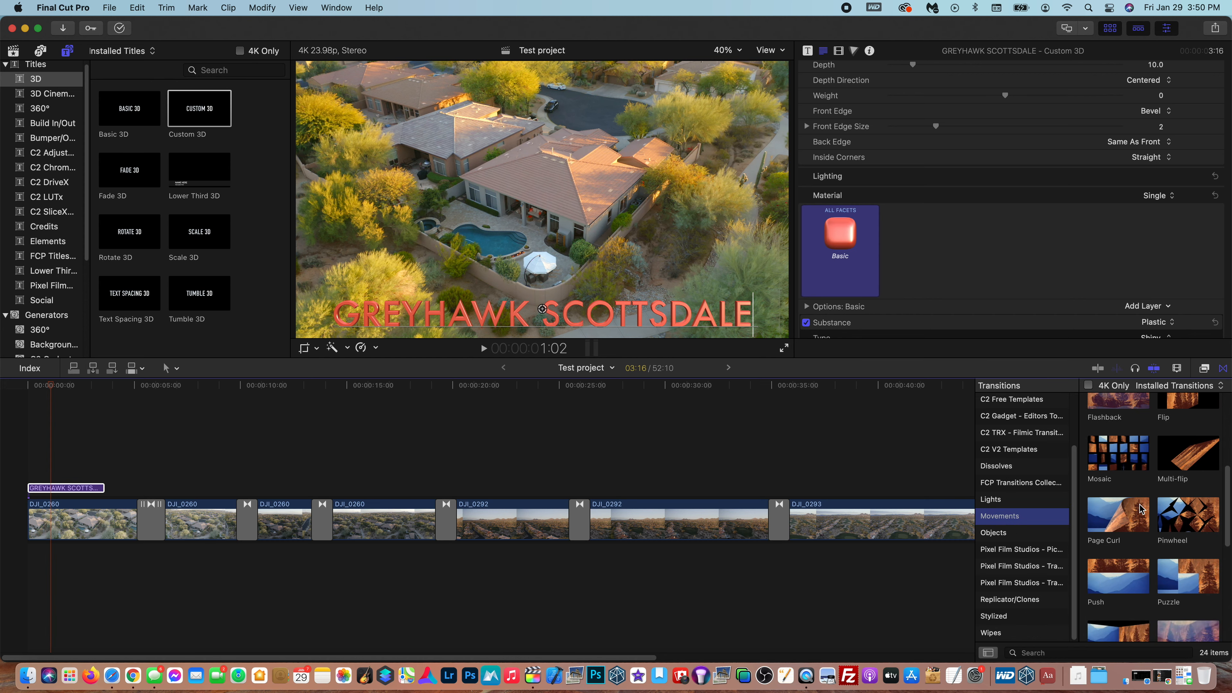
pyautogui.scroll(-4, 1141, 509)
pyautogui.click(1113, 526)
pyautogui.moveTo(1113, 526); pyautogui.dragTo(68, 482)
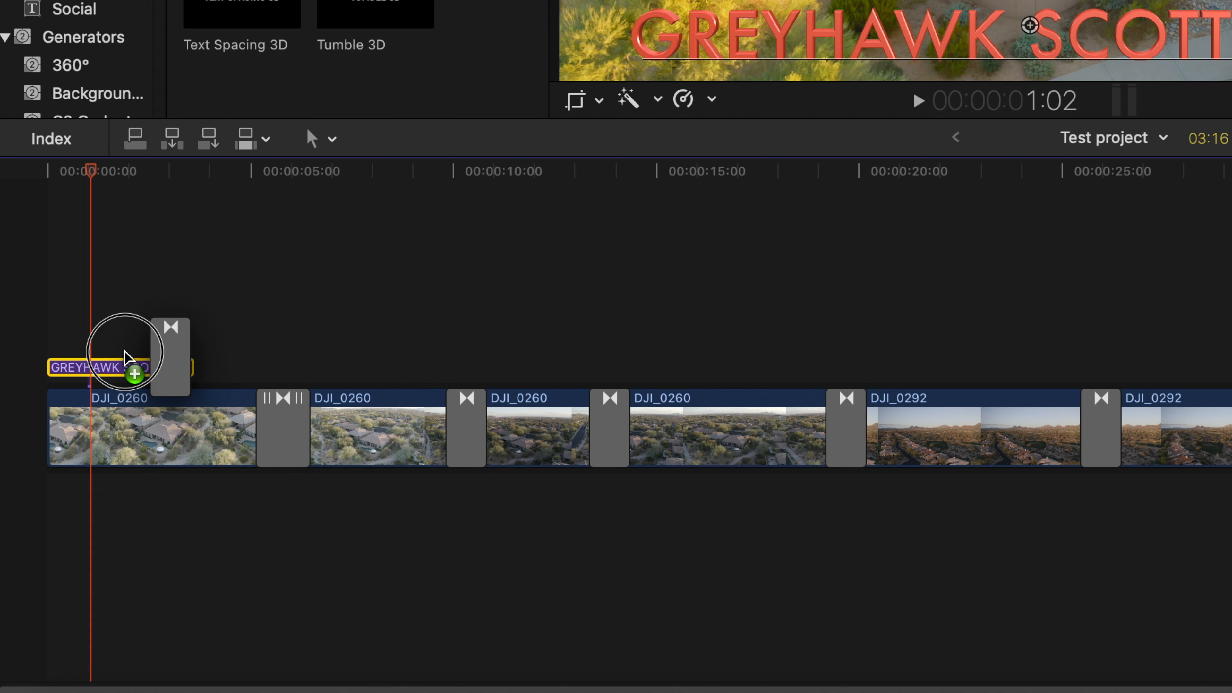
pyautogui.moveTo(125, 357); pyautogui.dragTo(110, 366)
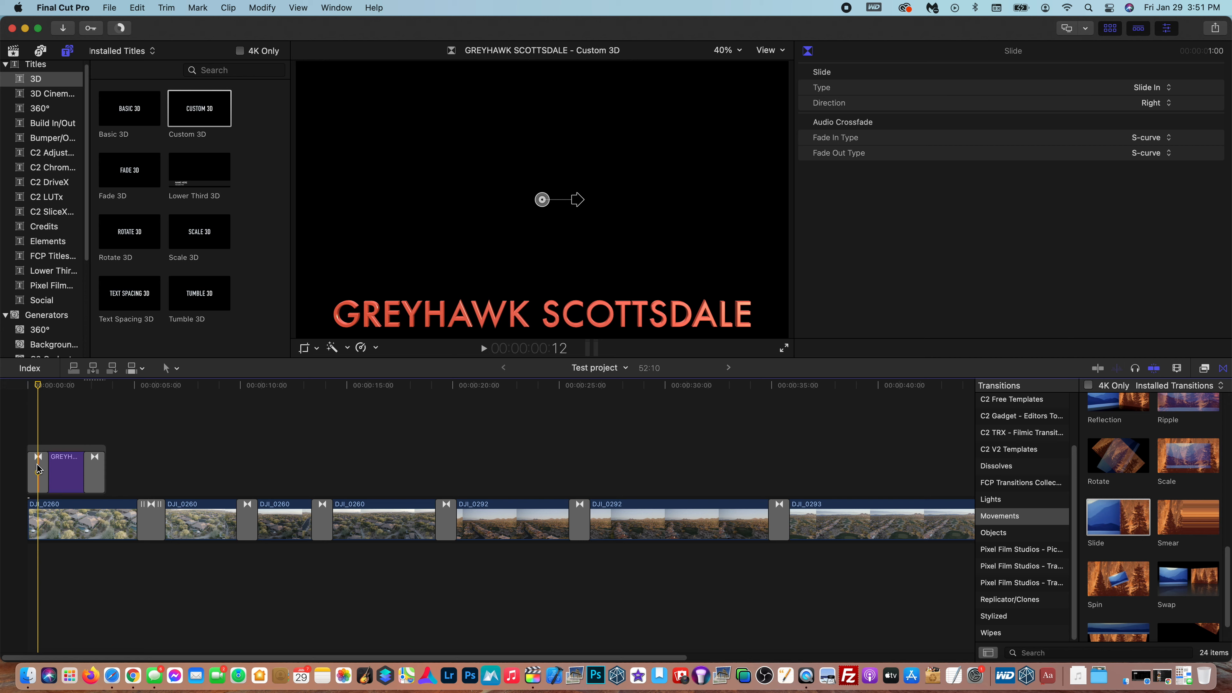
# - Set the title's ending Slide transition to Slide Out and play the project from the start
pyautogui.click(38, 467)
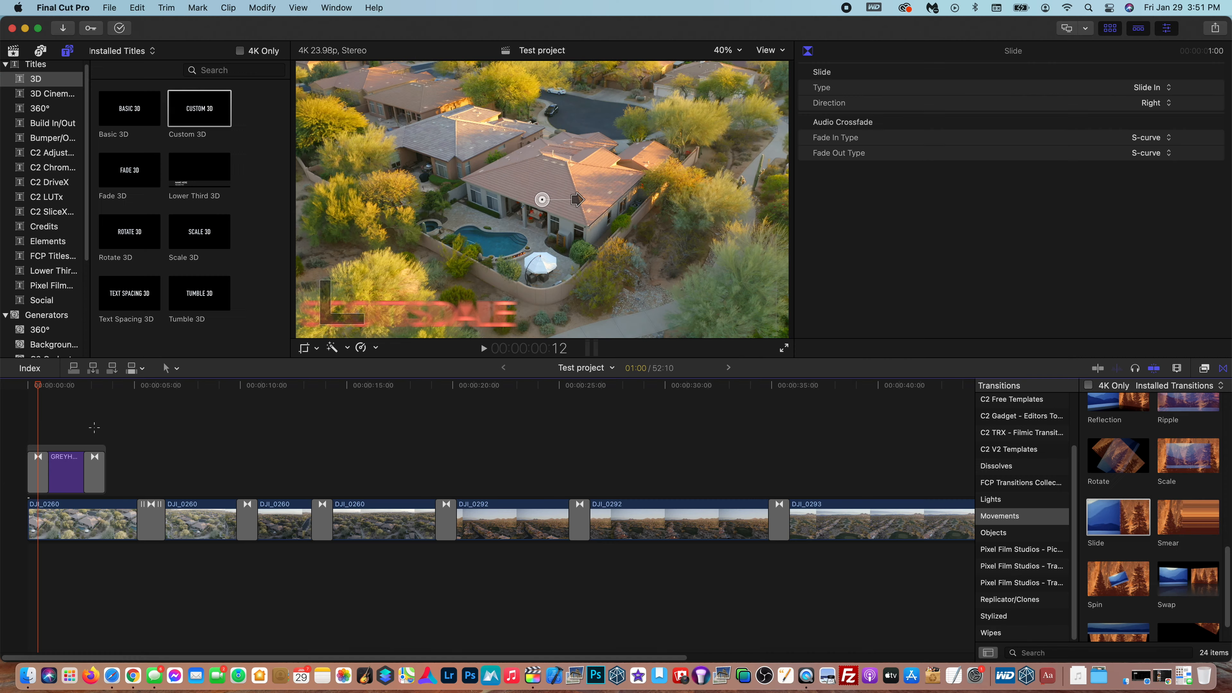
pyautogui.click(93, 426)
pyautogui.click(92, 459)
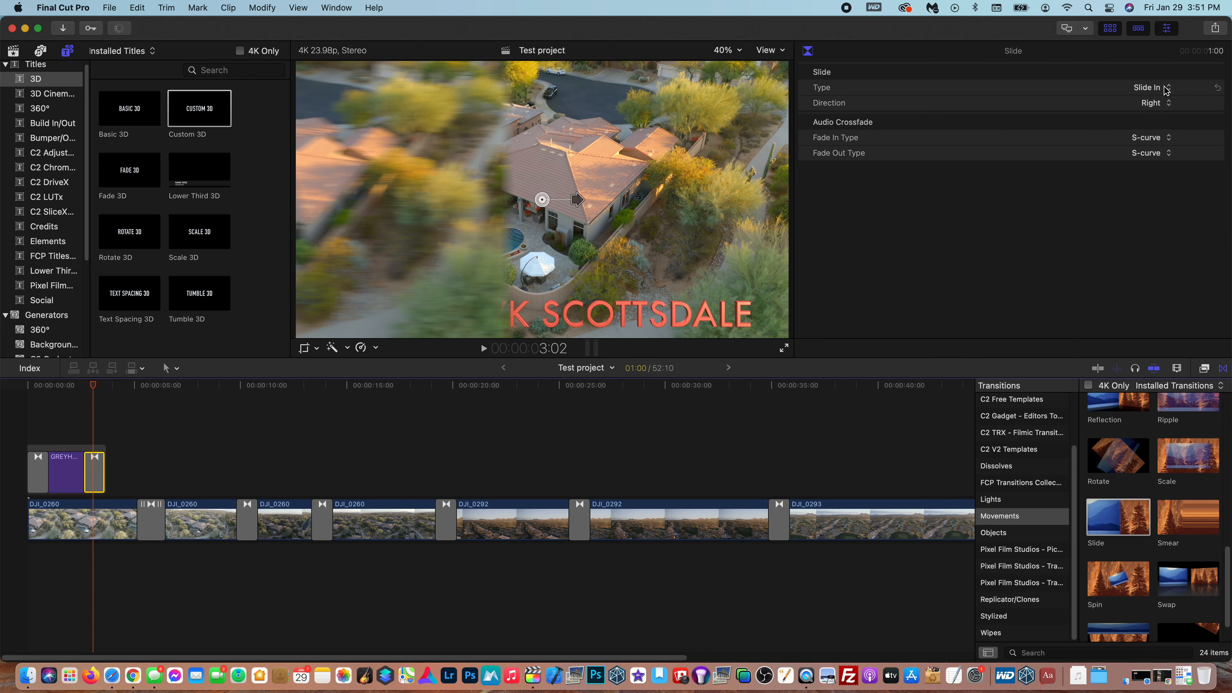
pyautogui.click(1164, 87)
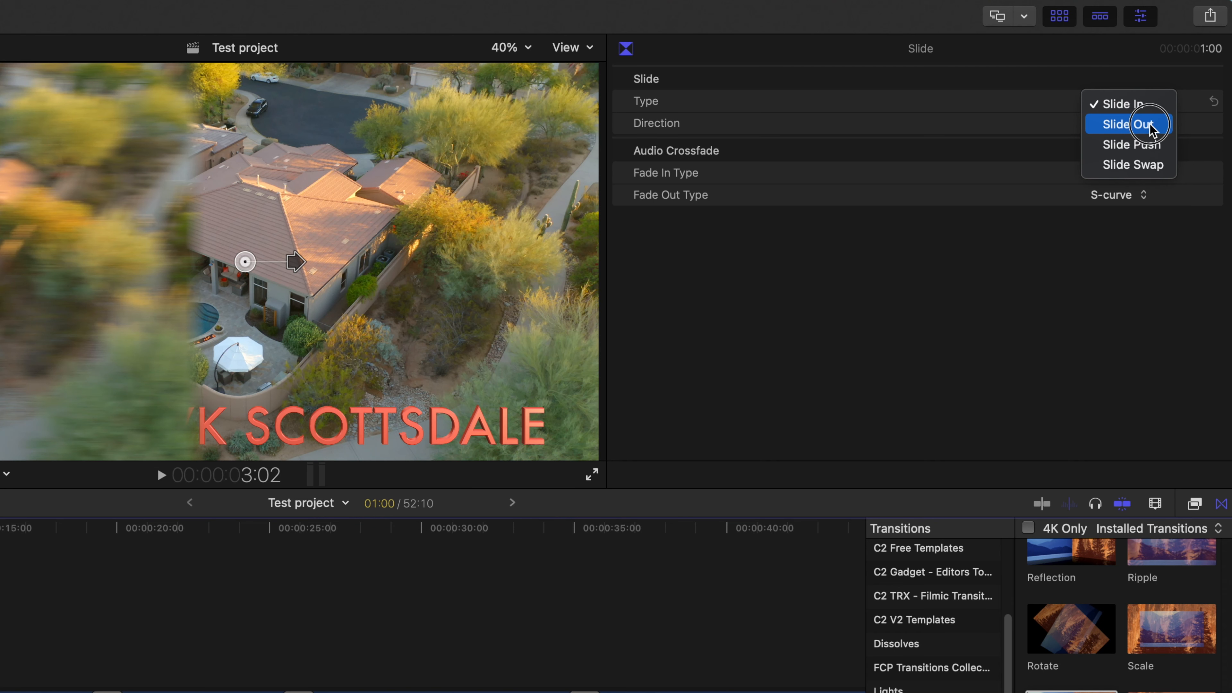
pyautogui.click(1171, 103)
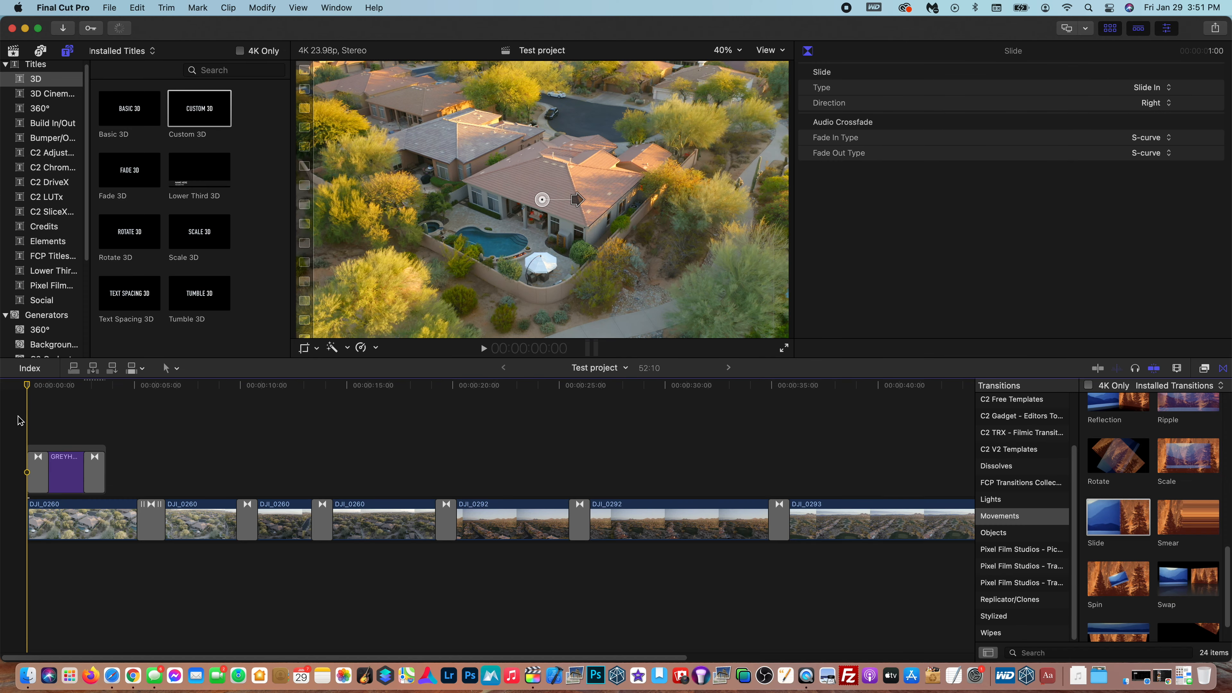
pyautogui.press('space')
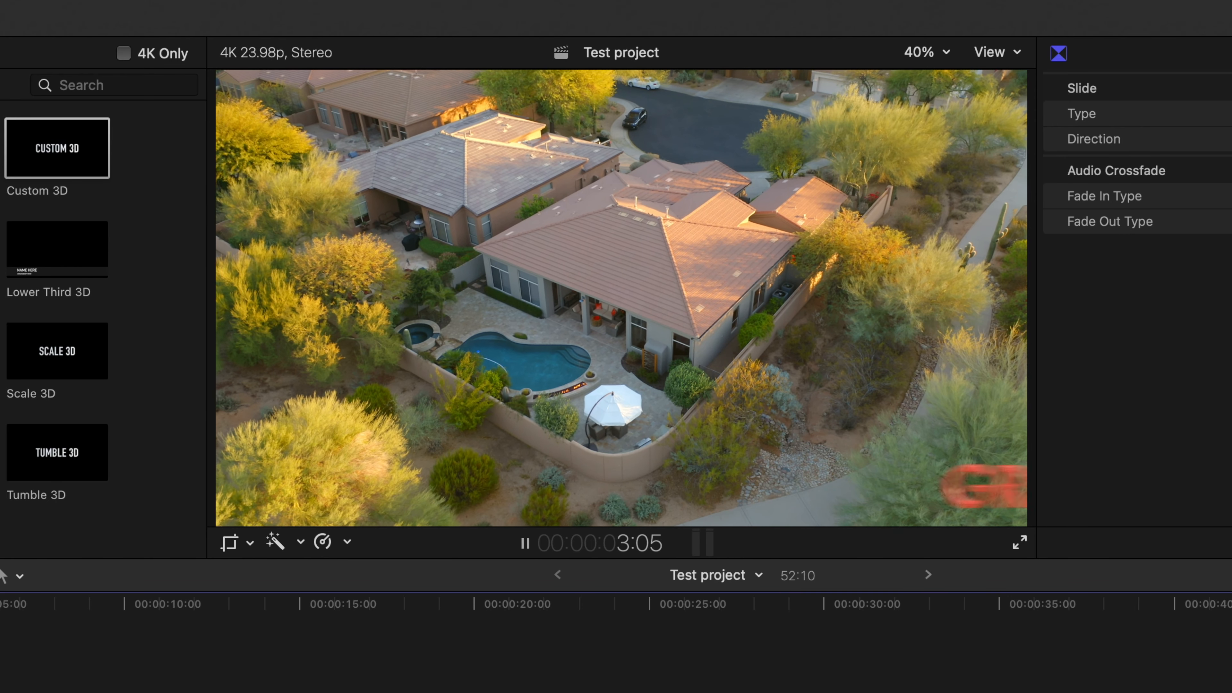
pyautogui.press('space')
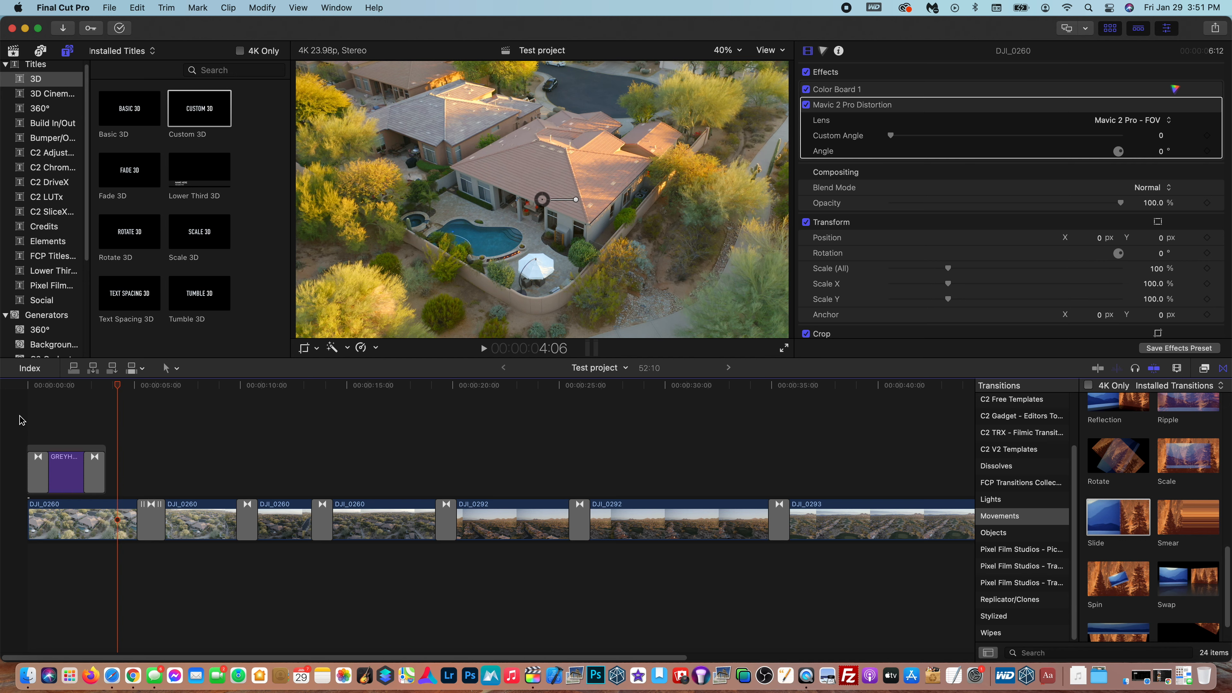
# - Hide the transitions browser and inspector, and place ES_Gelatin Nature - Ooyy.mp3 from the downloads below the first clip at the timeline's start
pyautogui.click(1219, 371)
pyautogui.click(1167, 30)
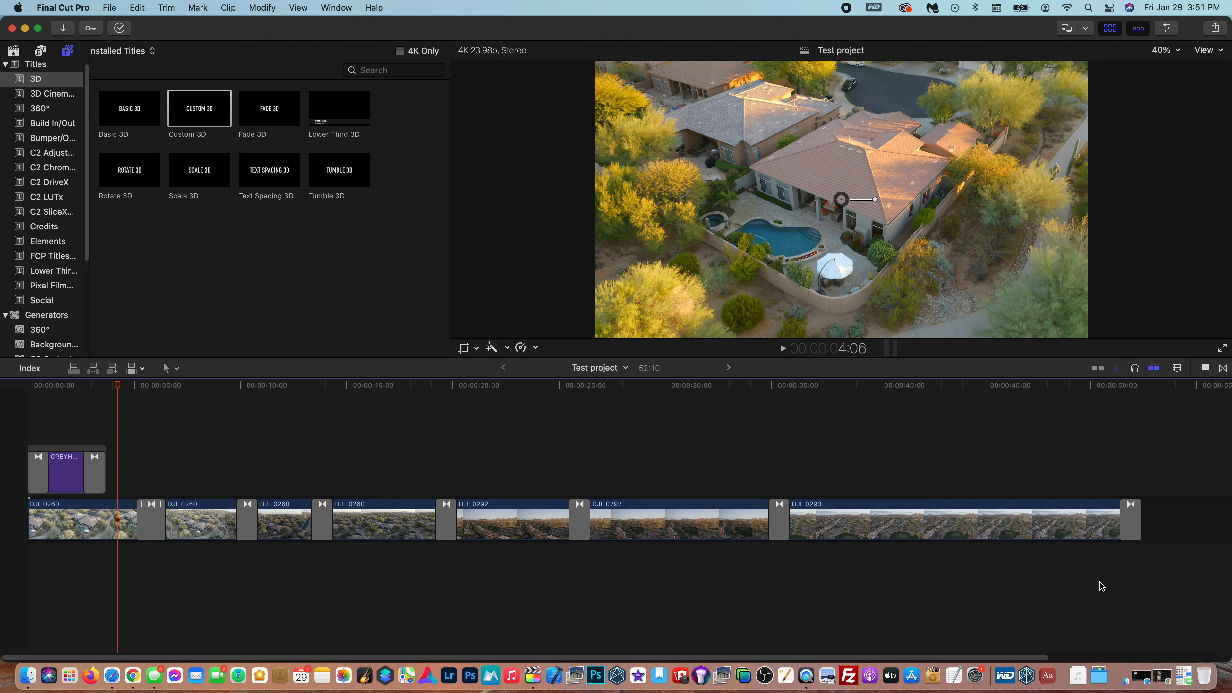
pyautogui.click(1078, 676)
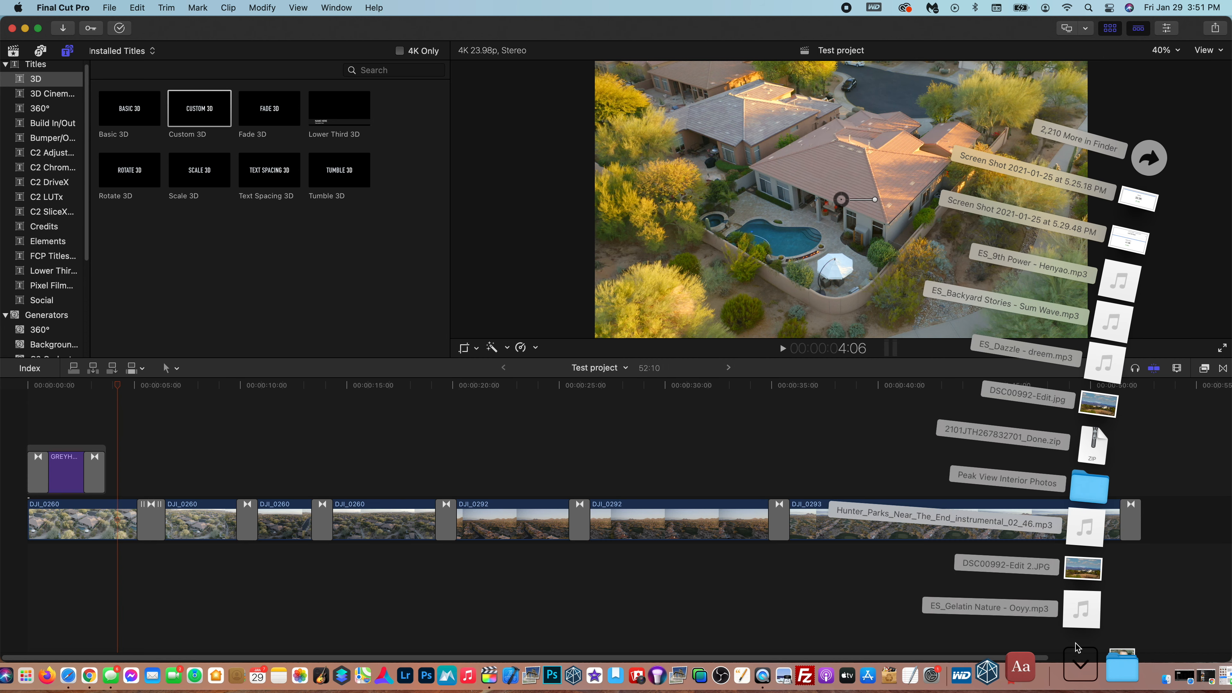
pyautogui.moveTo(1093, 617); pyautogui.dragTo(34, 563)
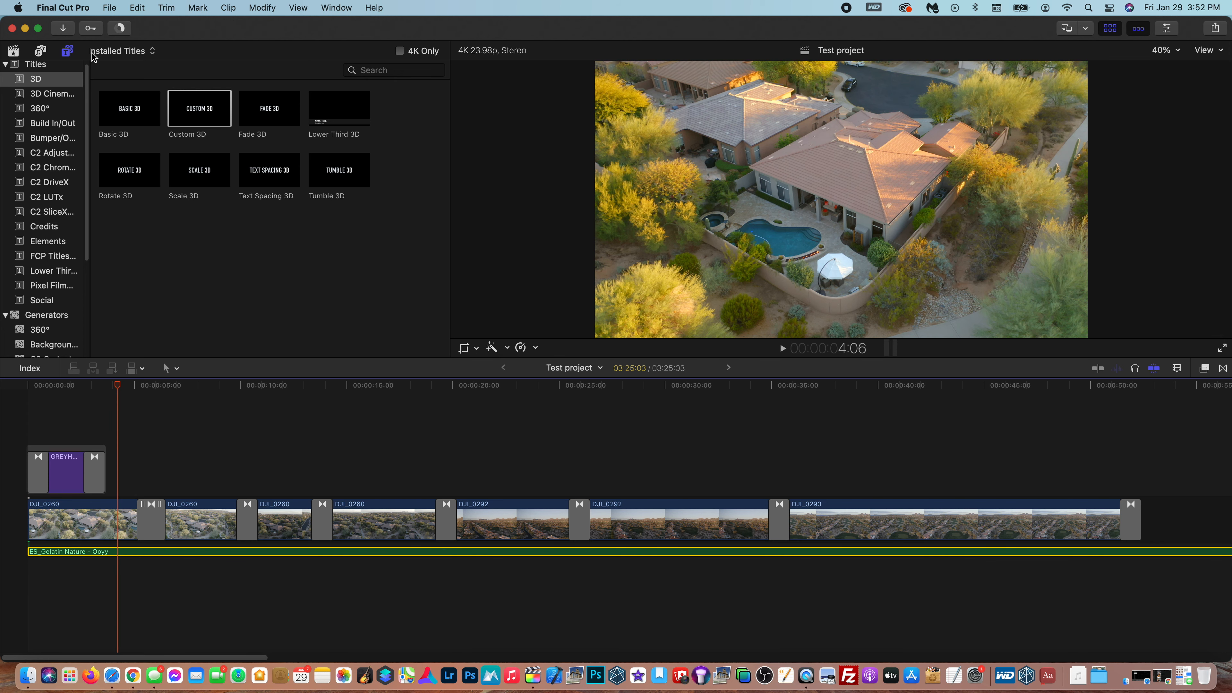
pyautogui.click(111, 7)
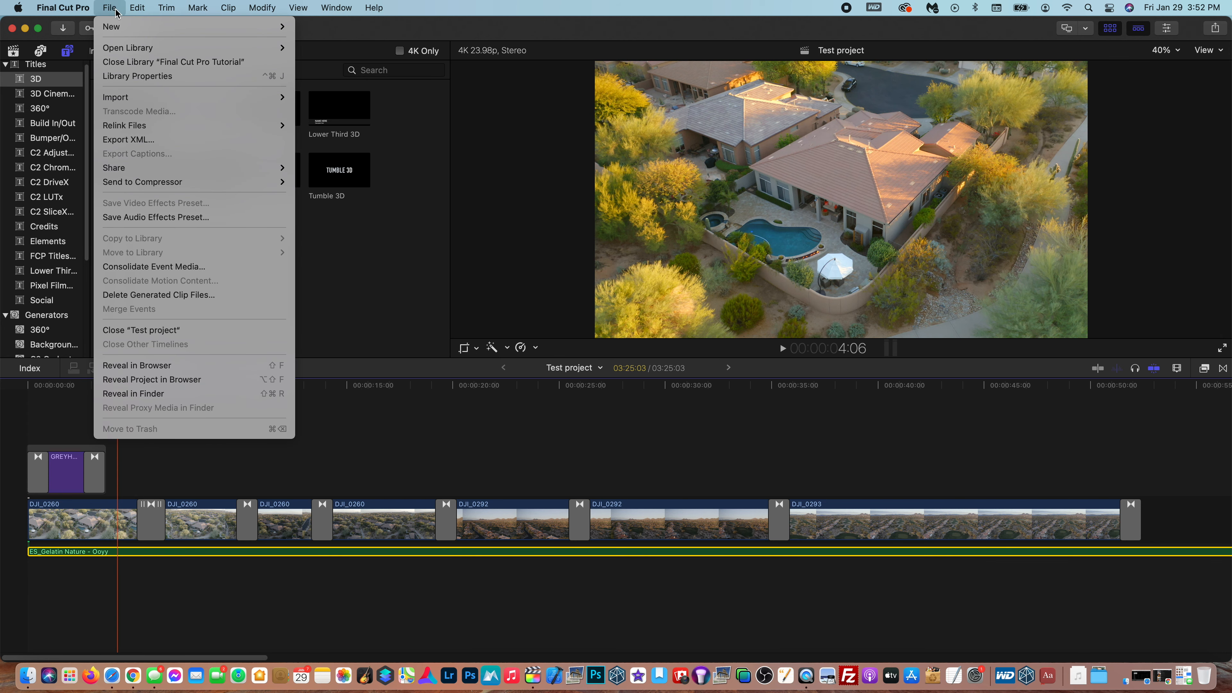
pyautogui.moveTo(126, 26)
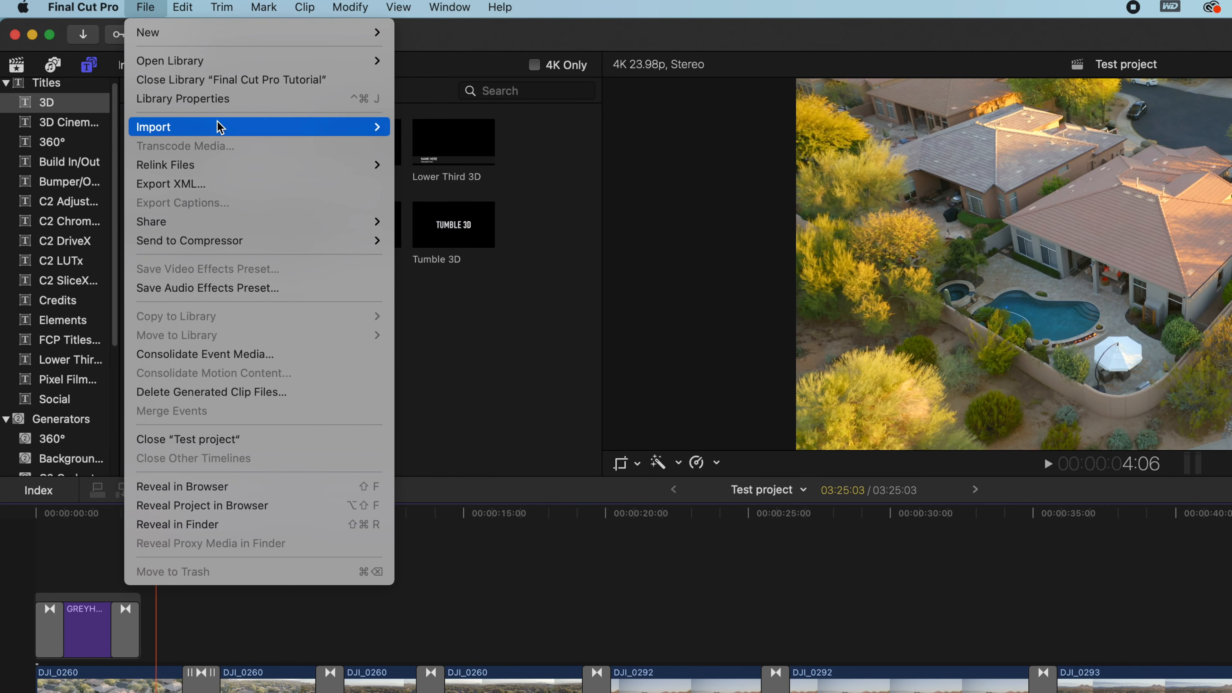
pyautogui.moveTo(221, 127)
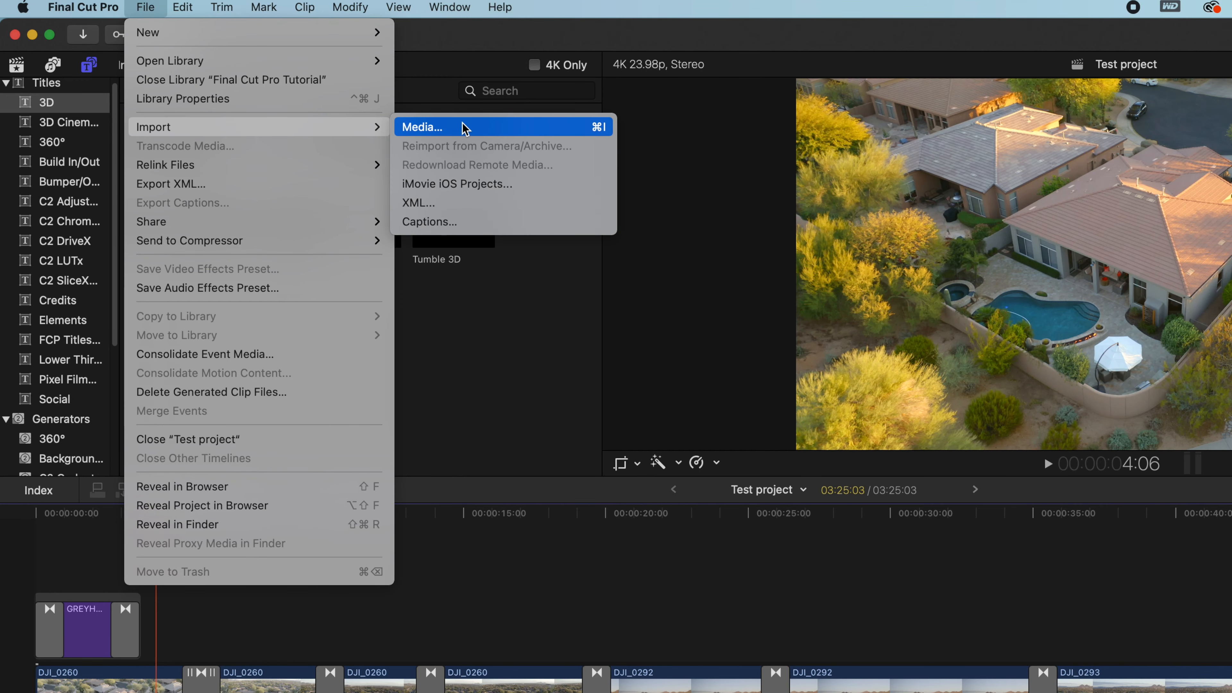
pyautogui.click(609, 597)
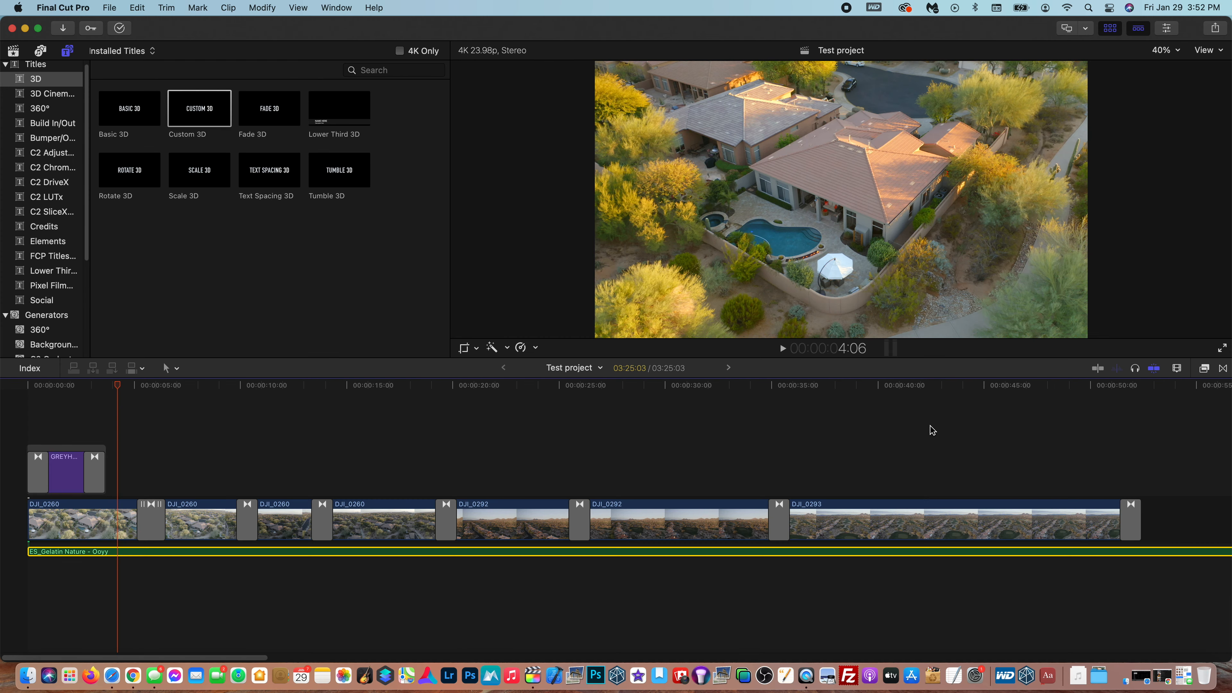
pyautogui.click(696, 596)
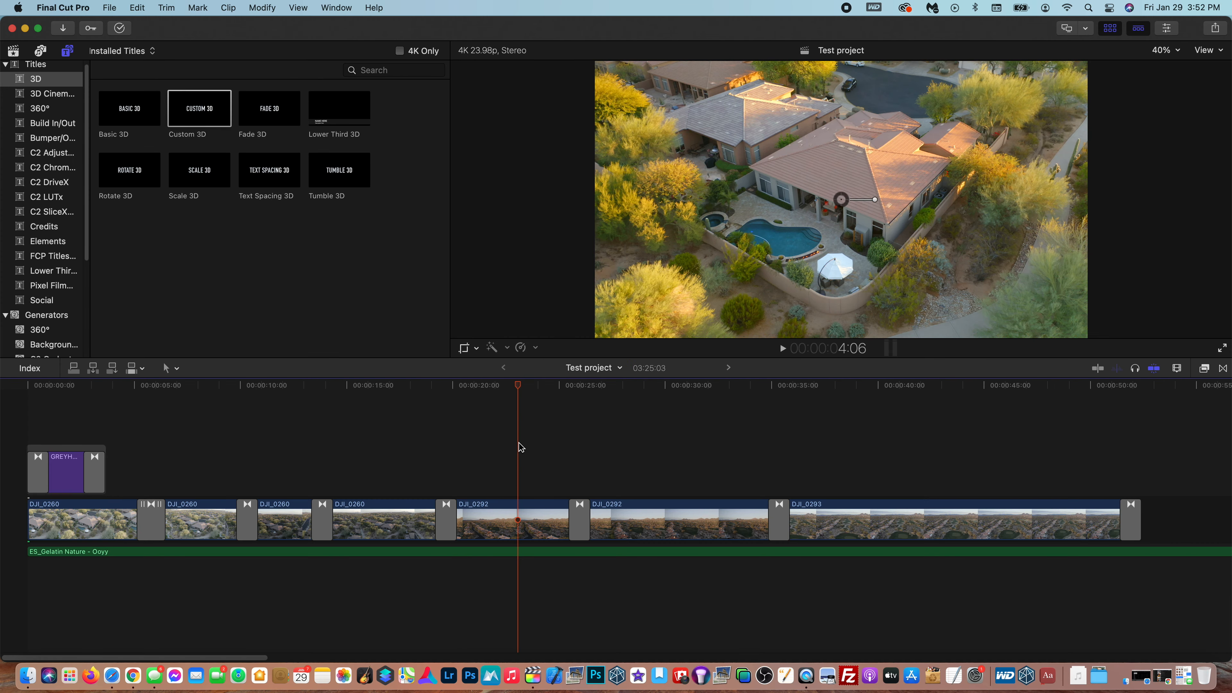
# - Change the timeline clip appearance to show equal-sized audio waveforms and video thumbnails
pyautogui.click(253, 558)
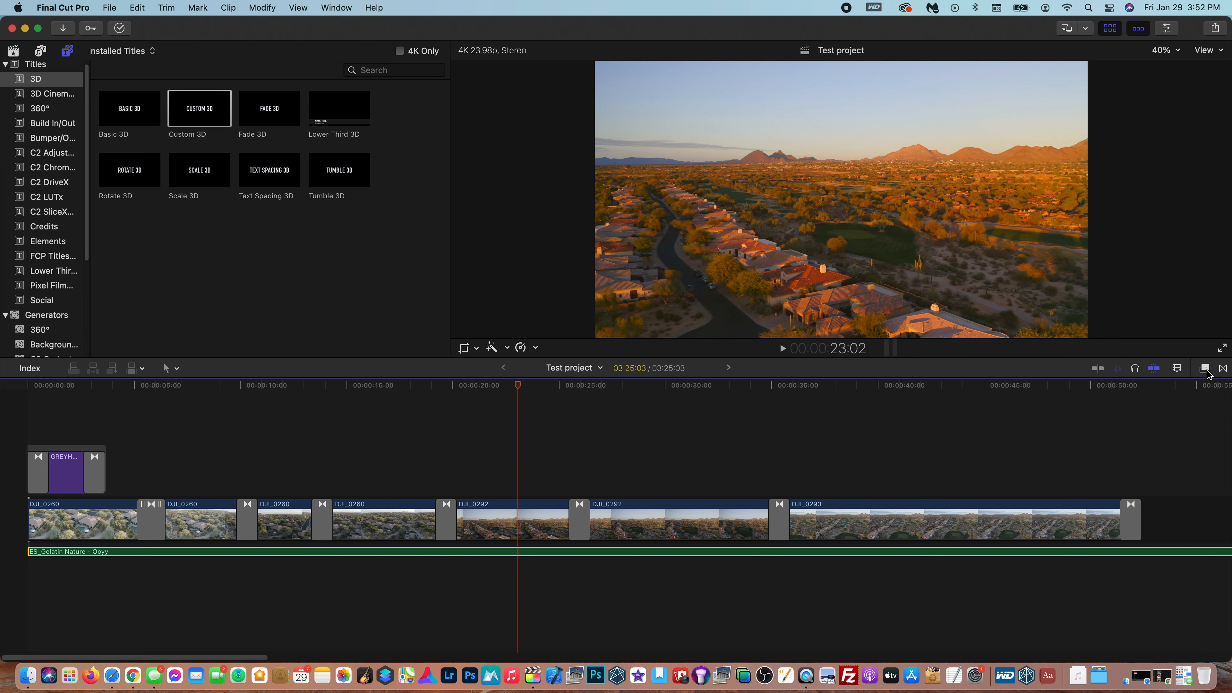
pyautogui.click(1177, 369)
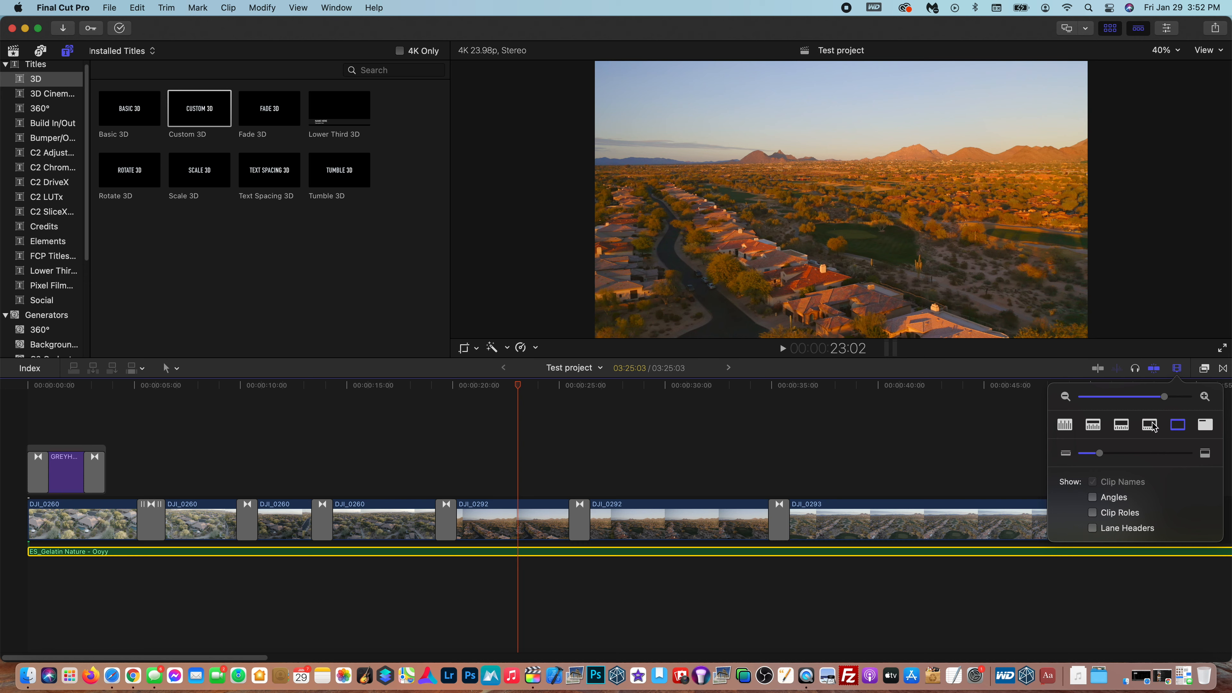
pyautogui.click(1121, 425)
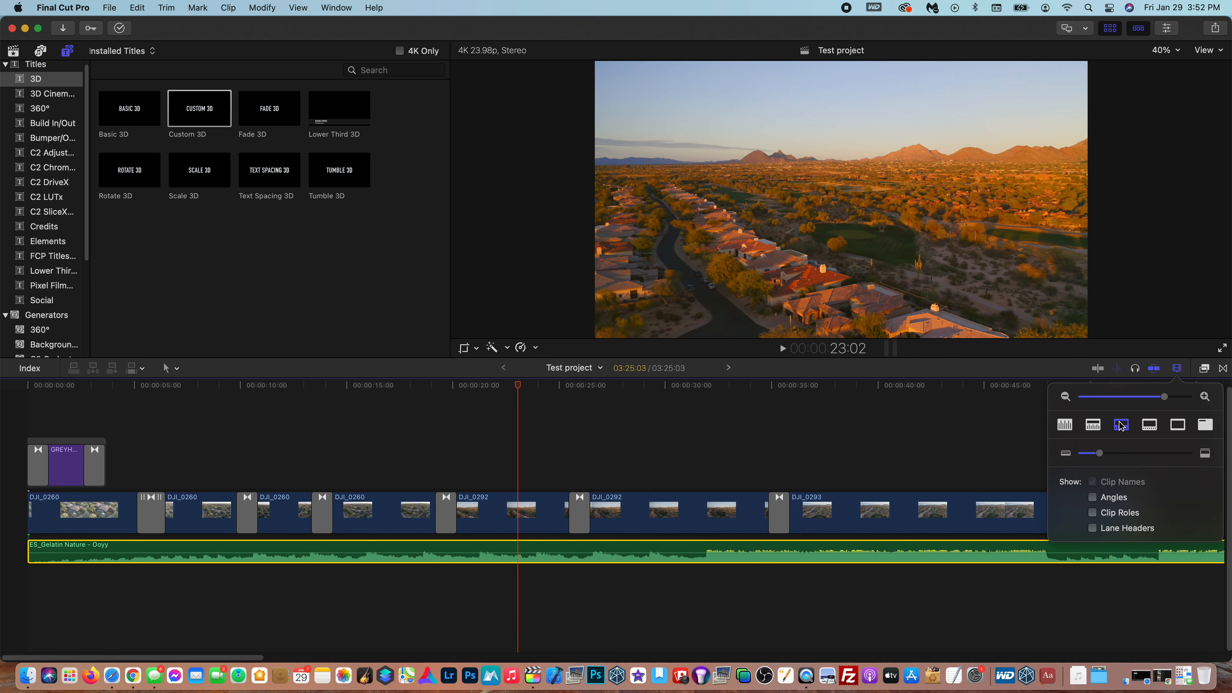
pyautogui.click(921, 427)
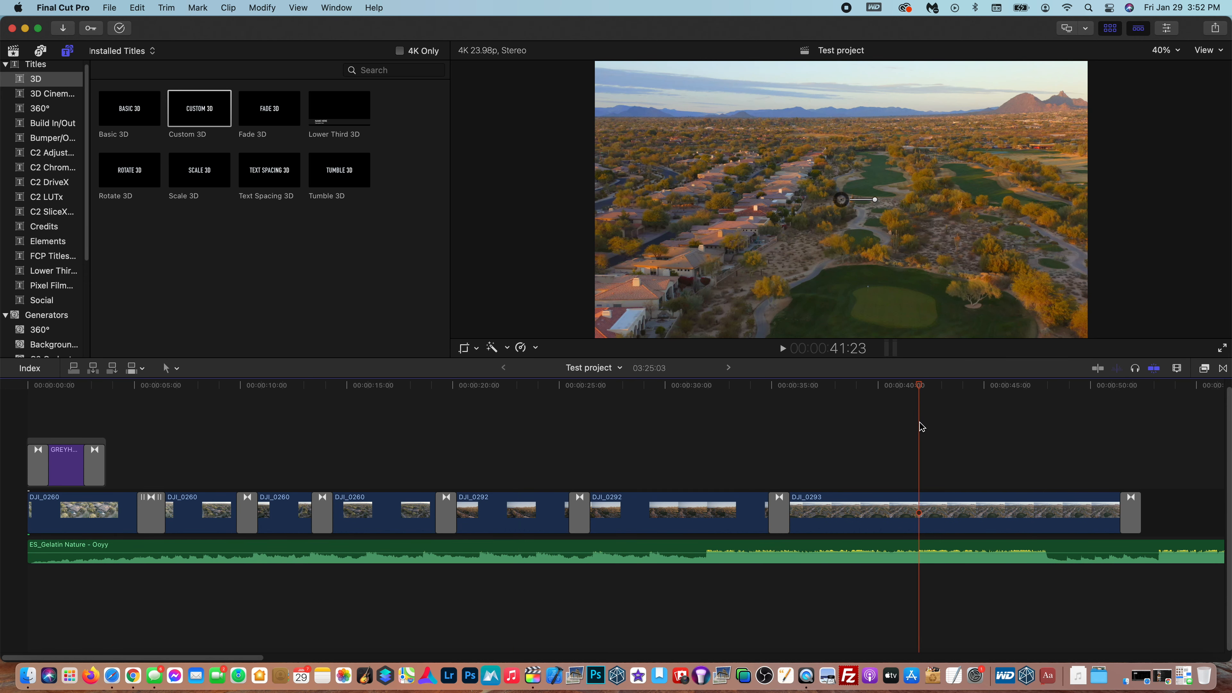
# - Split the ES_Gelatin Nature - Ooyy music clip where the final video clip's closing transition ends, at 52:10
pyautogui.hscroll(5, 1032, 459)
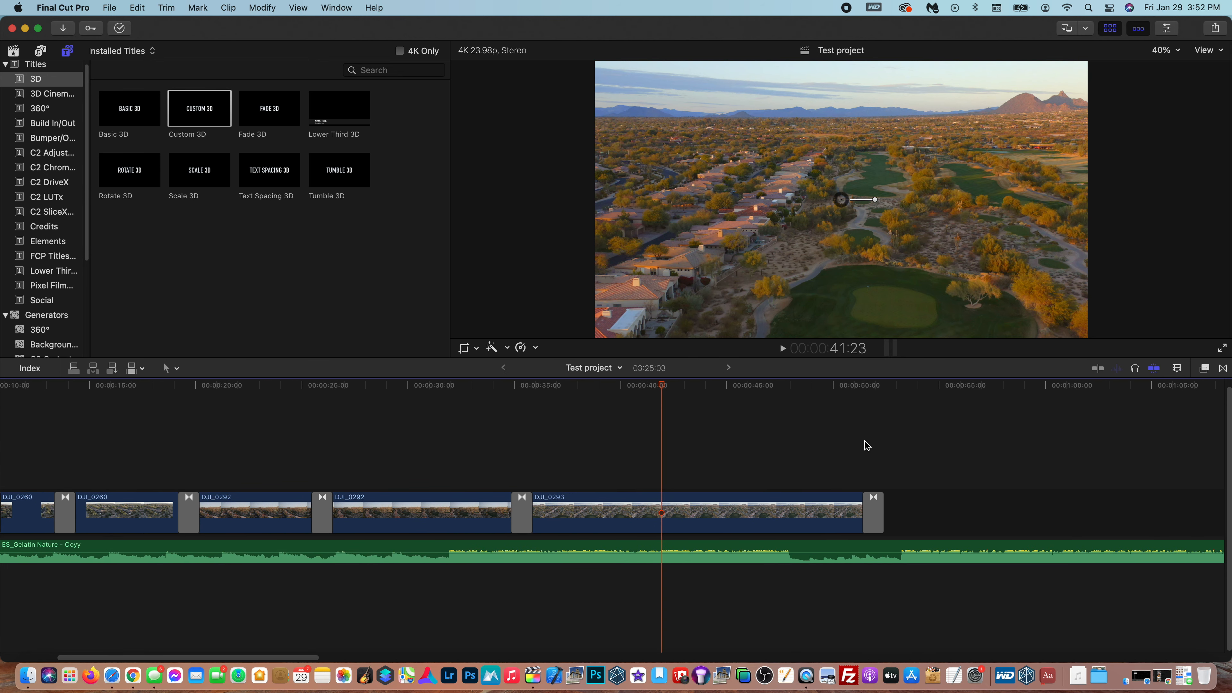
pyautogui.moveTo(717, 388); pyautogui.dragTo(749, 392)
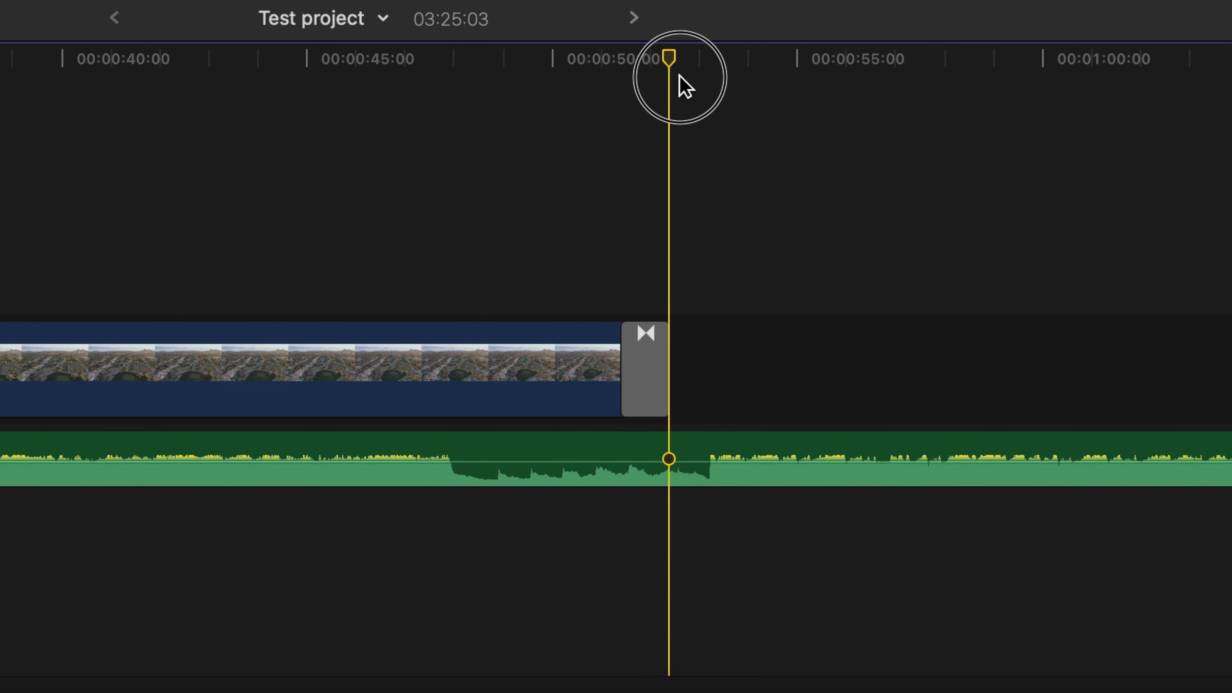
pyautogui.moveTo(679, 75); pyautogui.dragTo(663, 121)
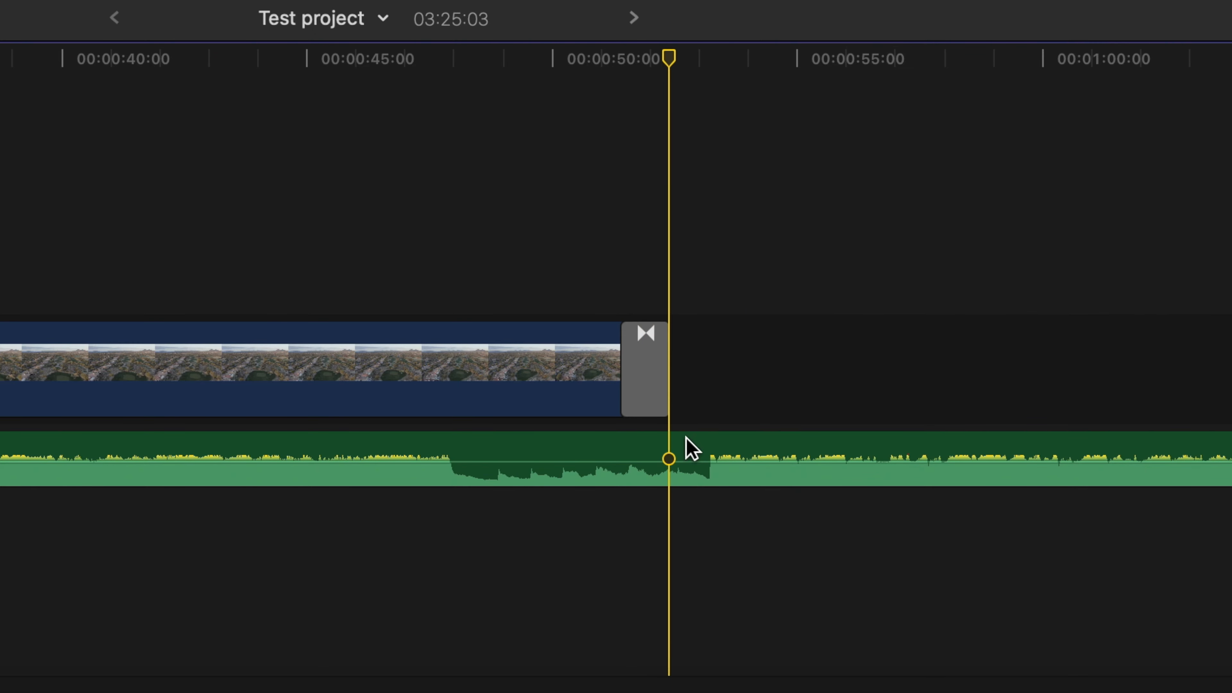
pyautogui.click(670, 437)
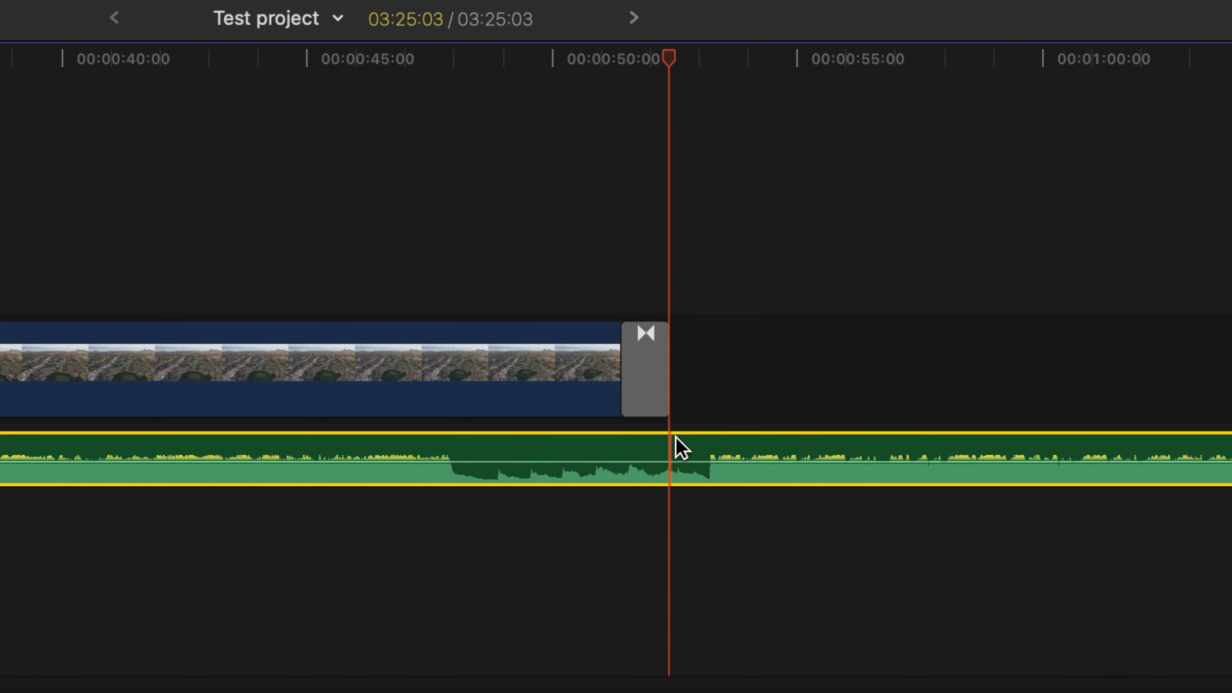
pyautogui.press('super+b')
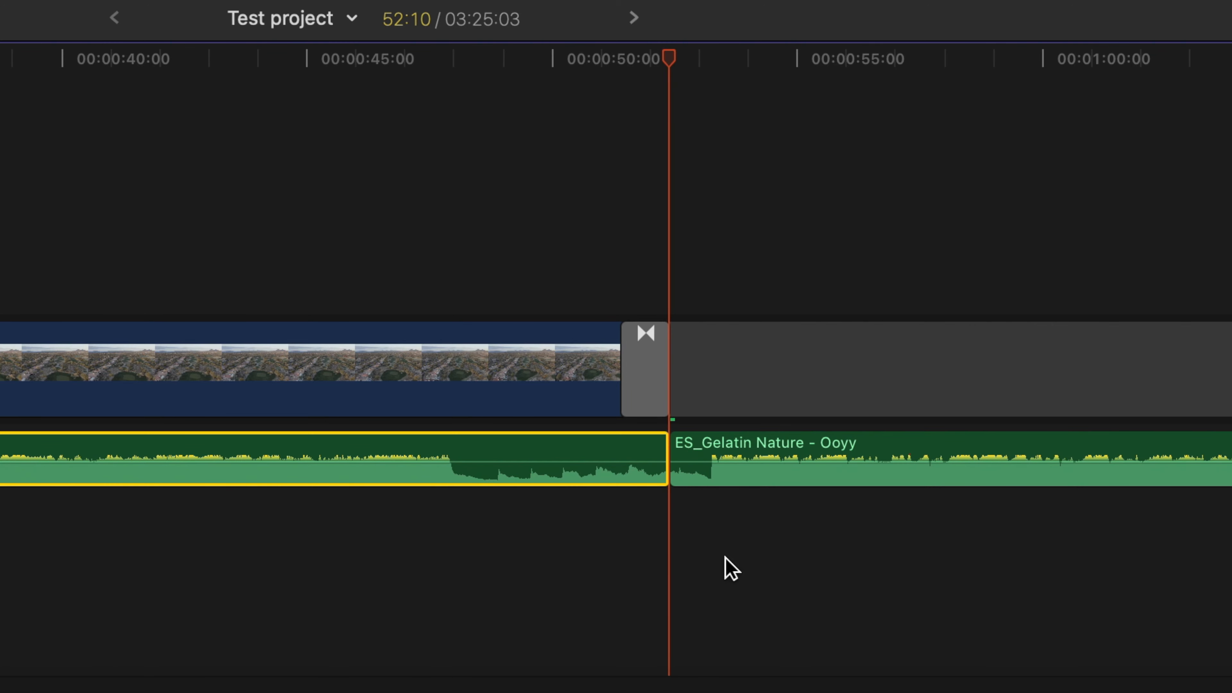
# - Delete the leftover music and the gap clip beyond the end of the final video clip
pyautogui.click(706, 425)
pyautogui.keyDown('super'); pyautogui.click(722, 339); pyautogui.keyUp('super')
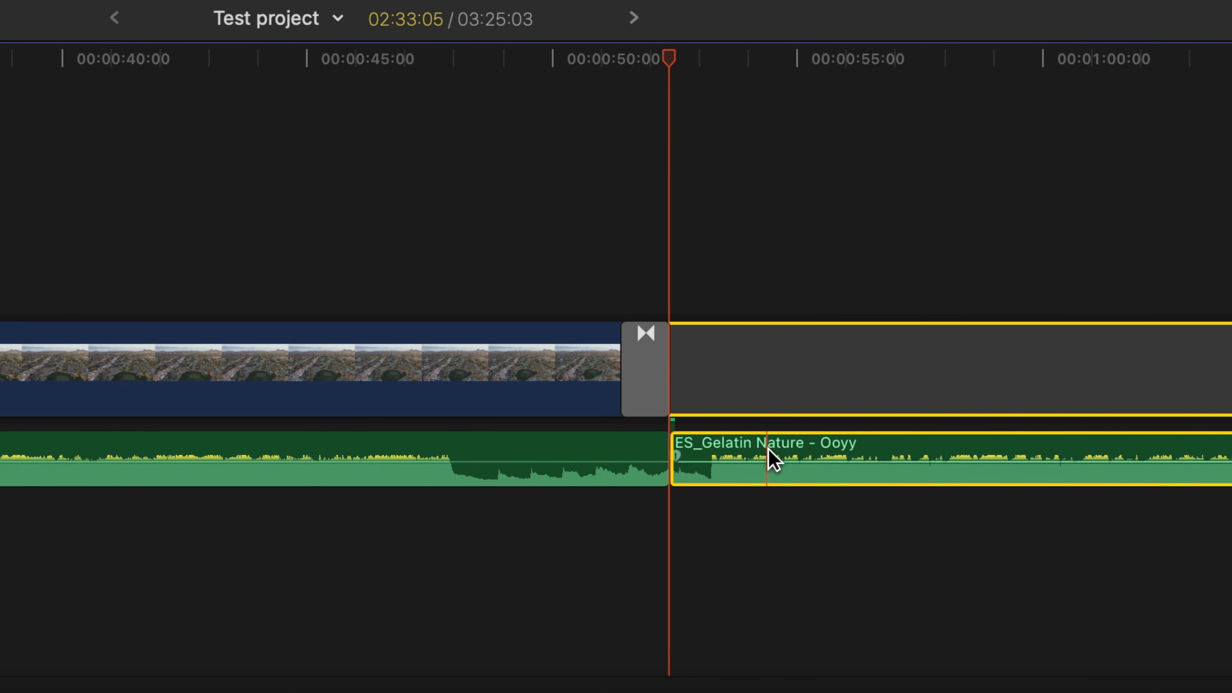
pyautogui.press('Delete')
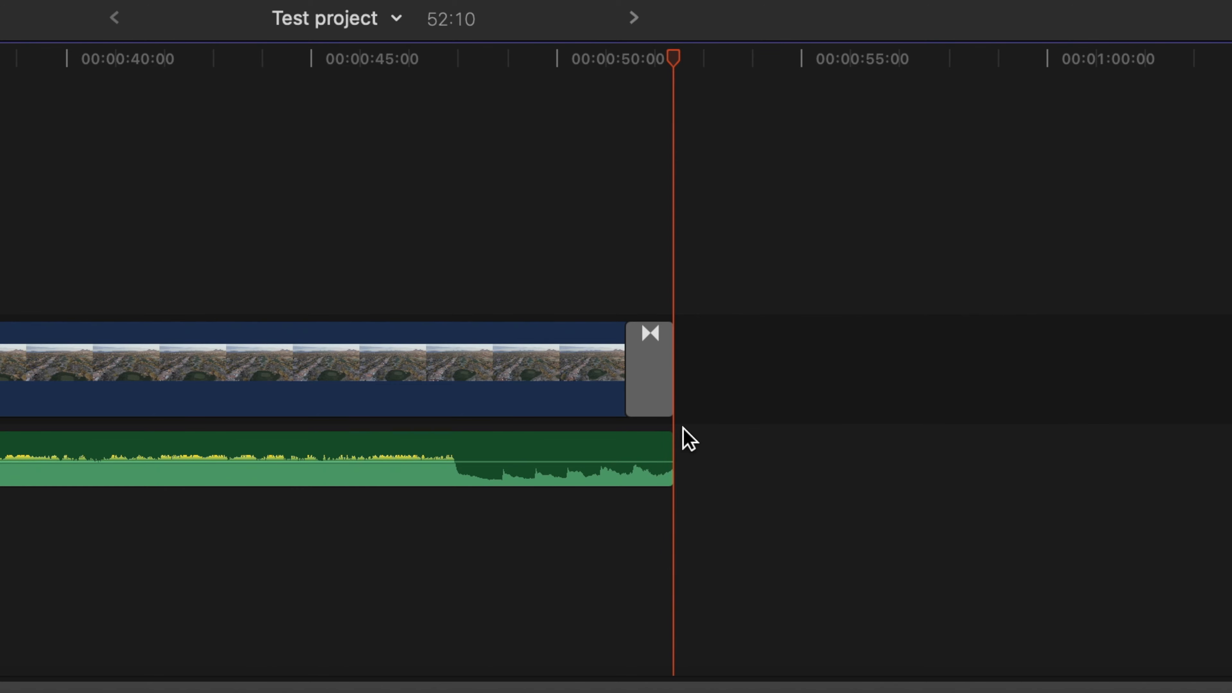
# - Fade out the music over about its last 7 seconds, and move the playhead back to the title near the timeline's start
pyautogui.click(668, 463)
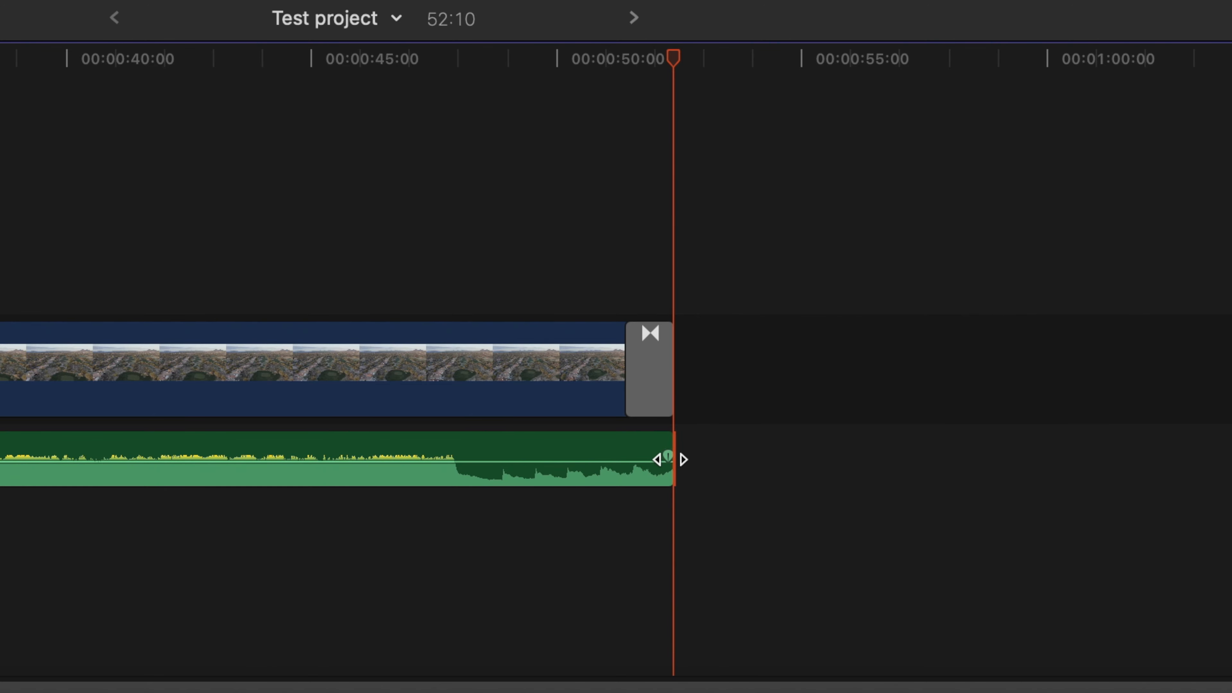
pyautogui.moveTo(671, 459); pyautogui.dragTo(328, 479)
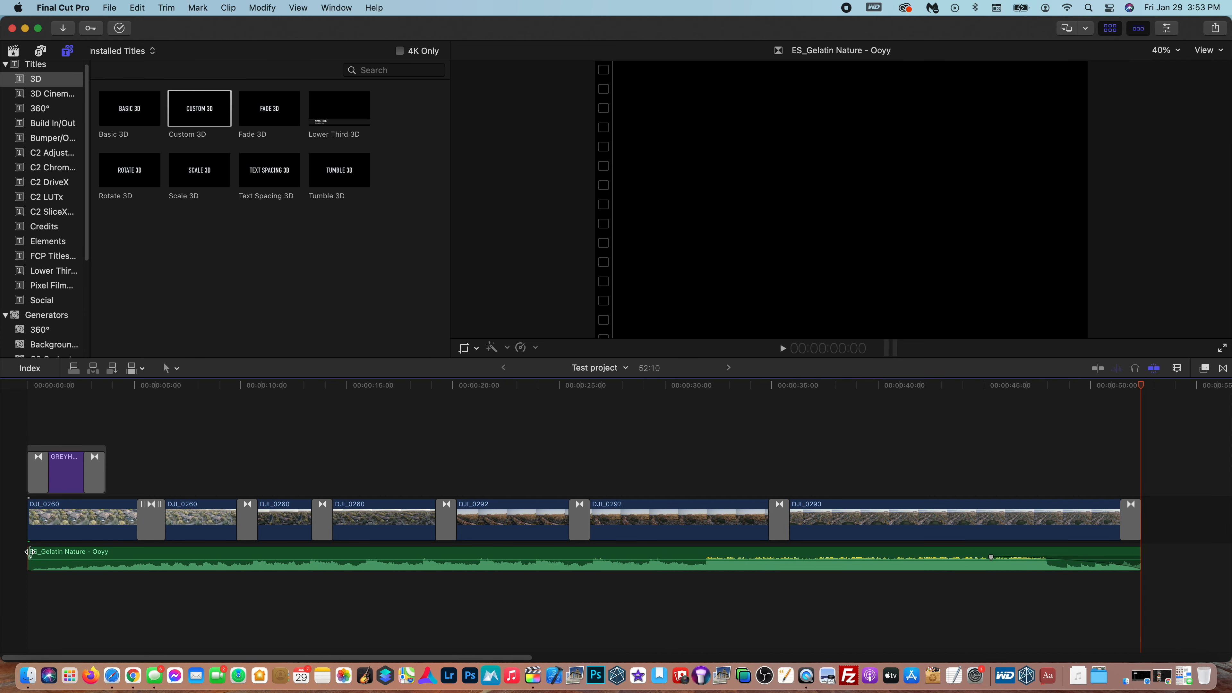
pyautogui.click(24, 546)
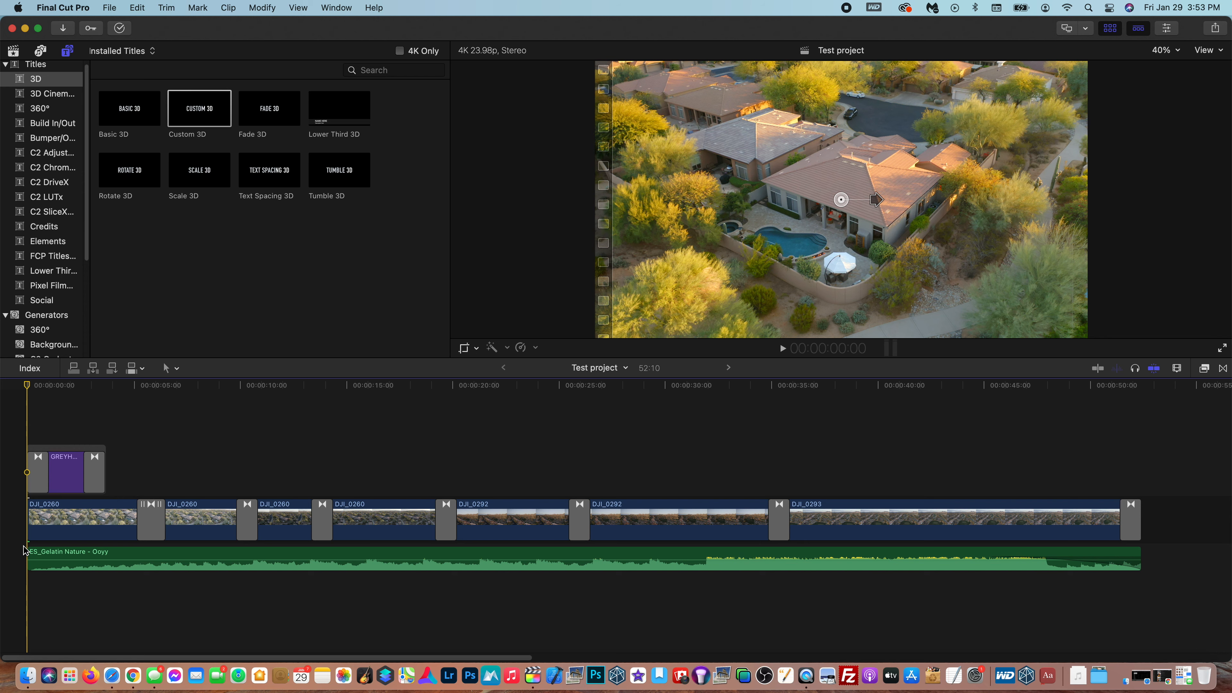
pyautogui.click(61, 424)
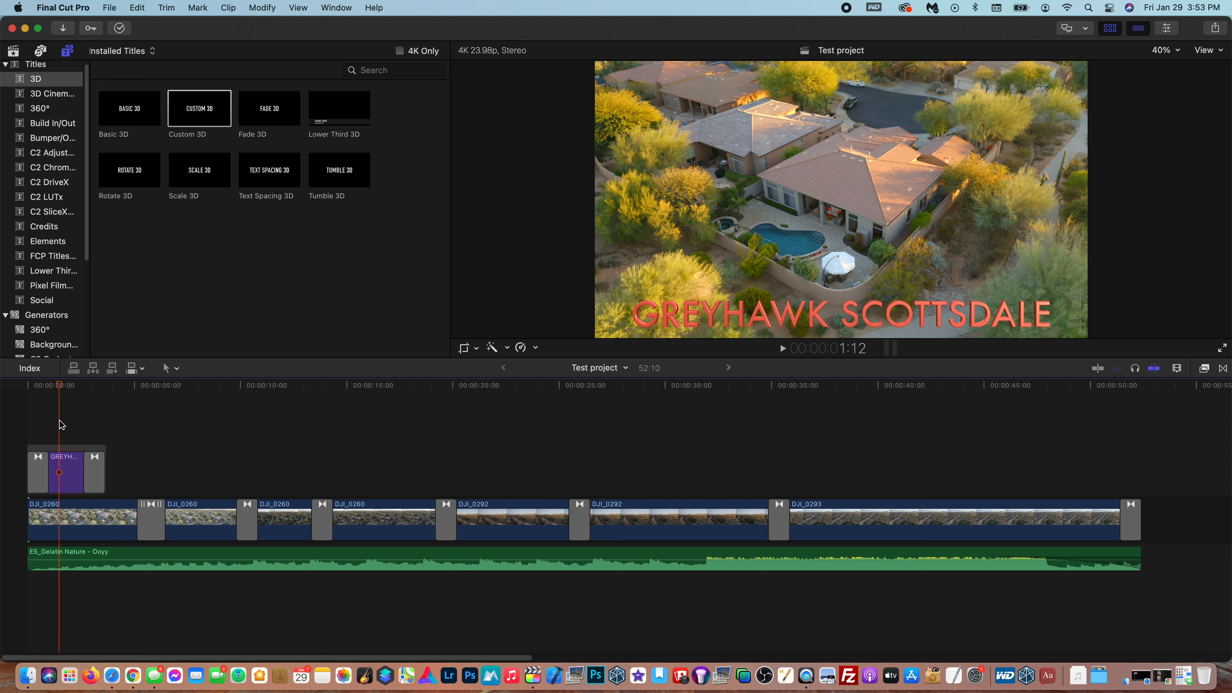